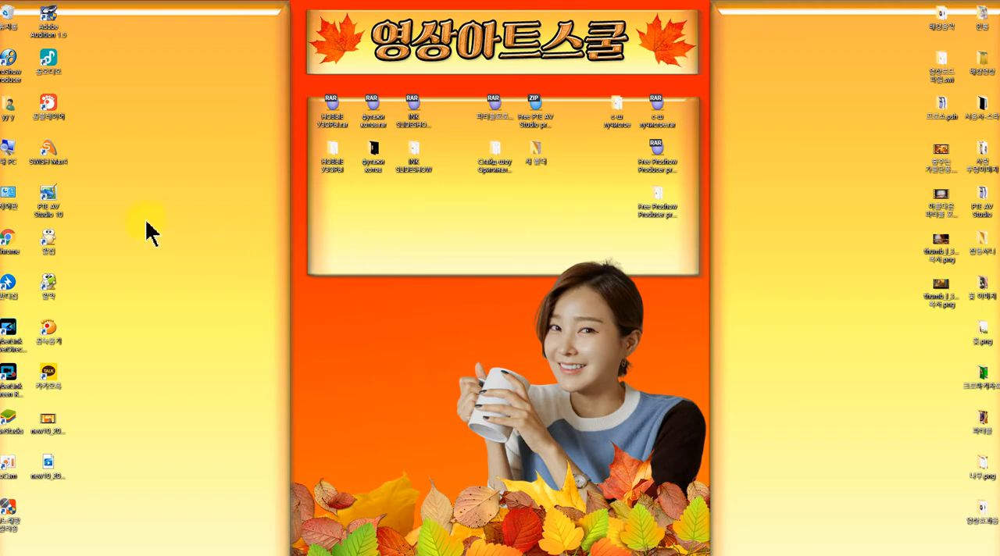
# Open PTE AV Studio Pro, dismiss the missing-files dialog and delete all three slides of the loaded Minimal Gallery project
pyautogui.doubleClick(49, 199)
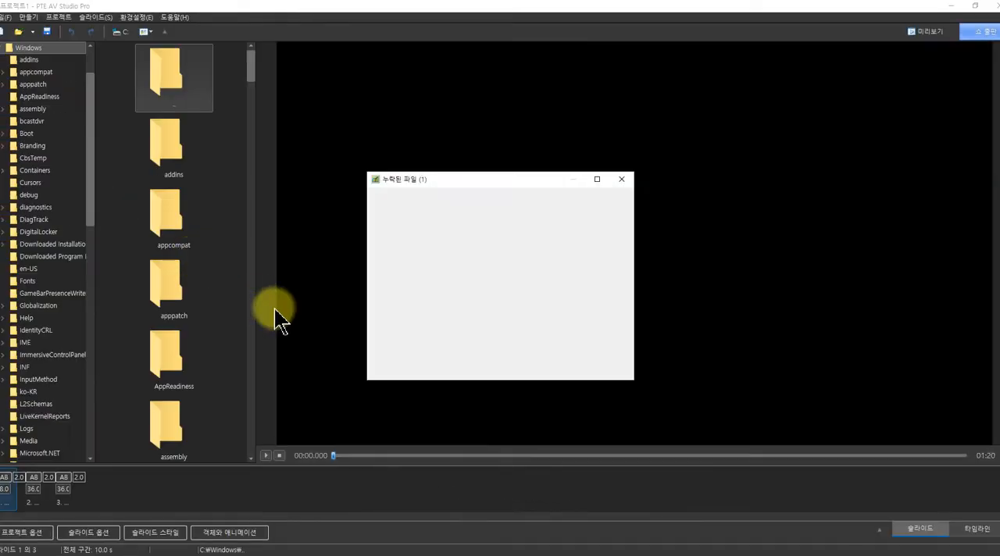
pyautogui.click(603, 364)
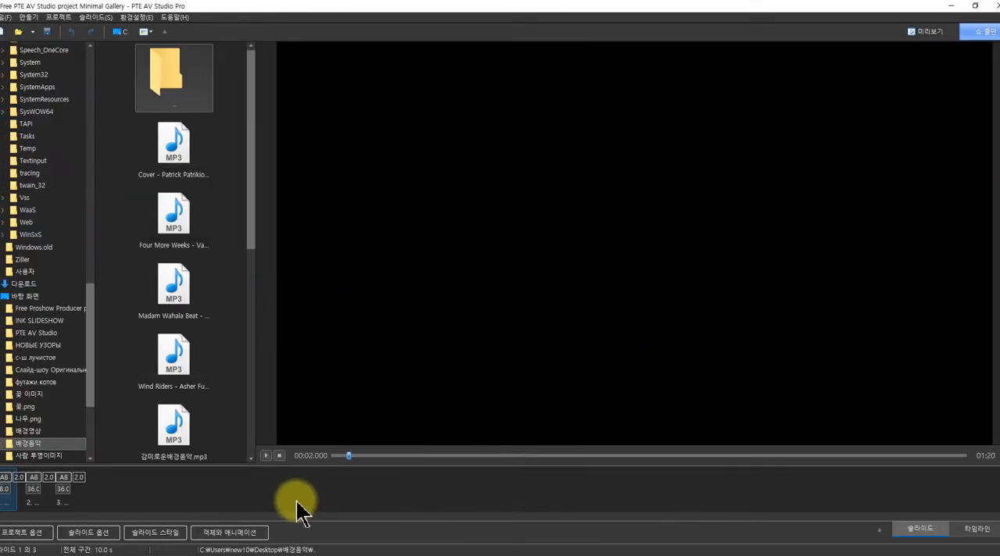
pyautogui.moveTo(291, 497); pyautogui.dragTo(4, 458)
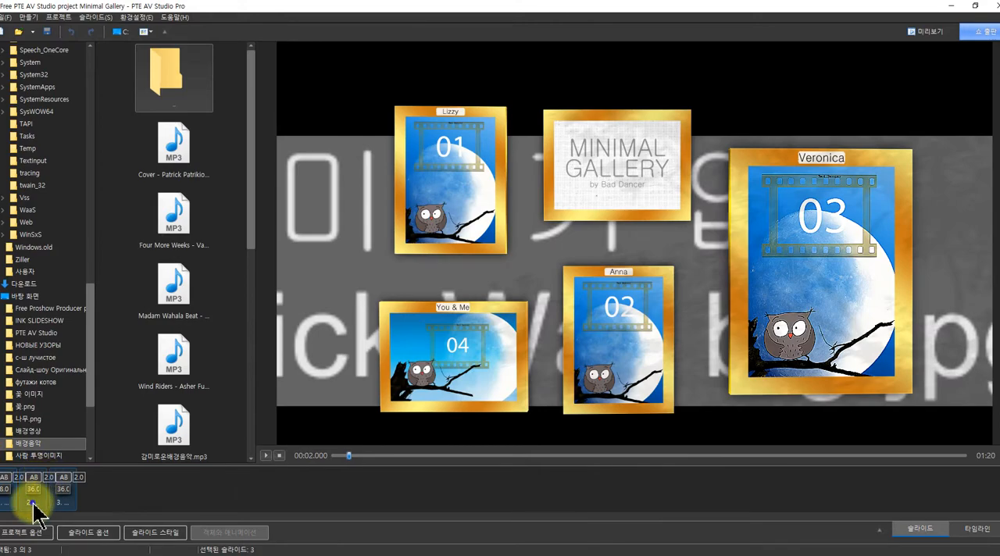
pyautogui.rightClick(33, 502)
pyautogui.click(76, 383)
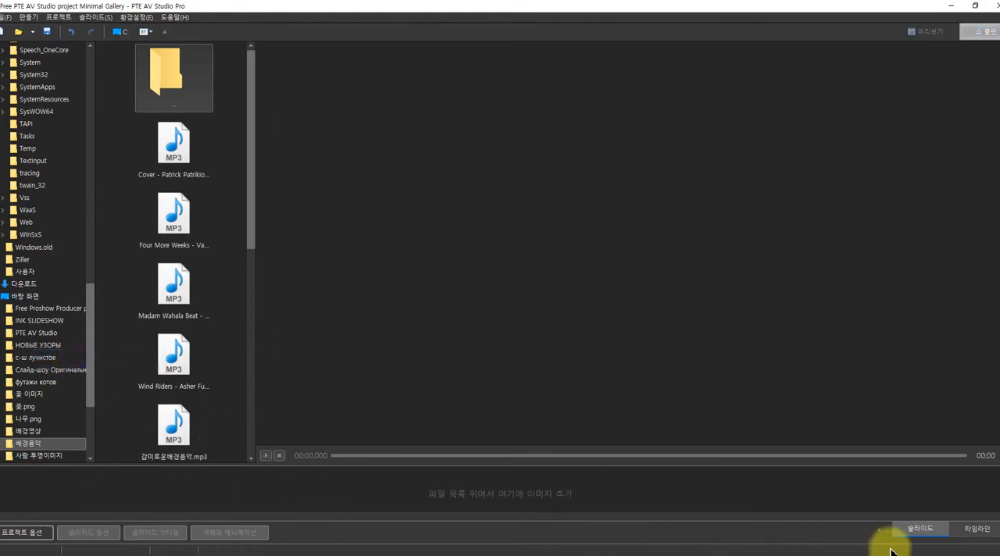
# Delete the background music track from the project's timeline and return to the slide view
pyautogui.click(972, 531)
pyautogui.rightClick(367, 485)
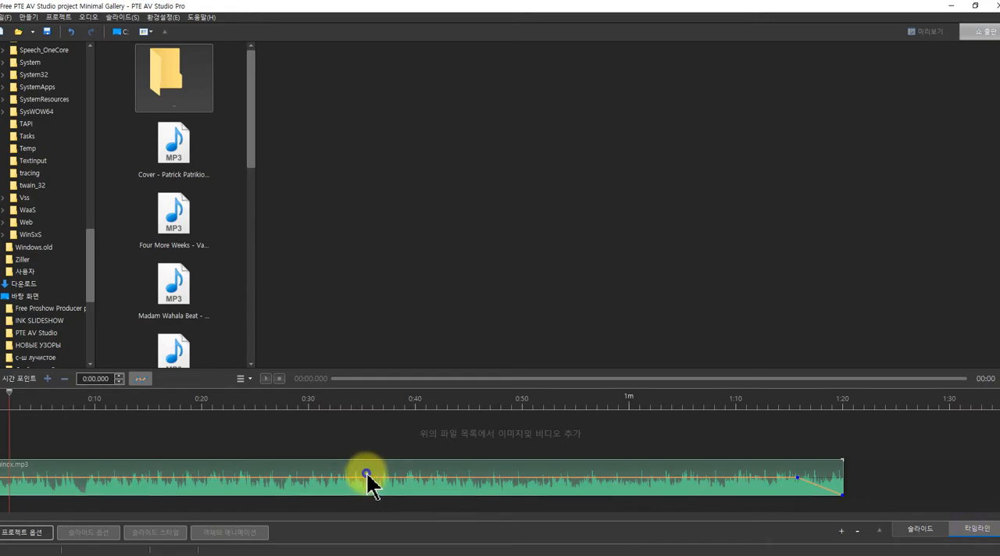
pyautogui.click(399, 357)
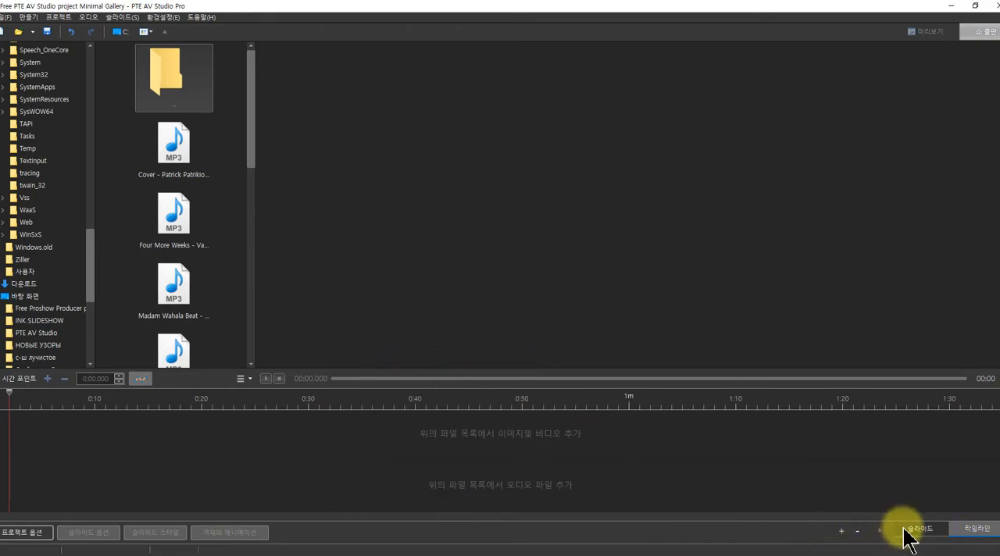
pyautogui.click(910, 532)
# Enlarge the slide list area, insert a blank slide and set its duration to 12 seconds
pyautogui.moveTo(421, 466); pyautogui.dragTo(431, 389)
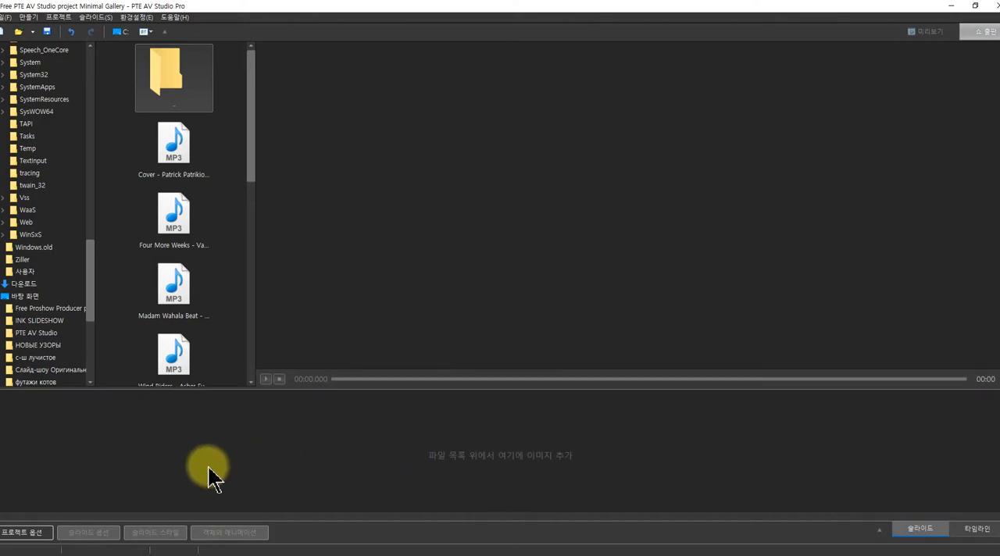
pyautogui.rightClick(88, 459)
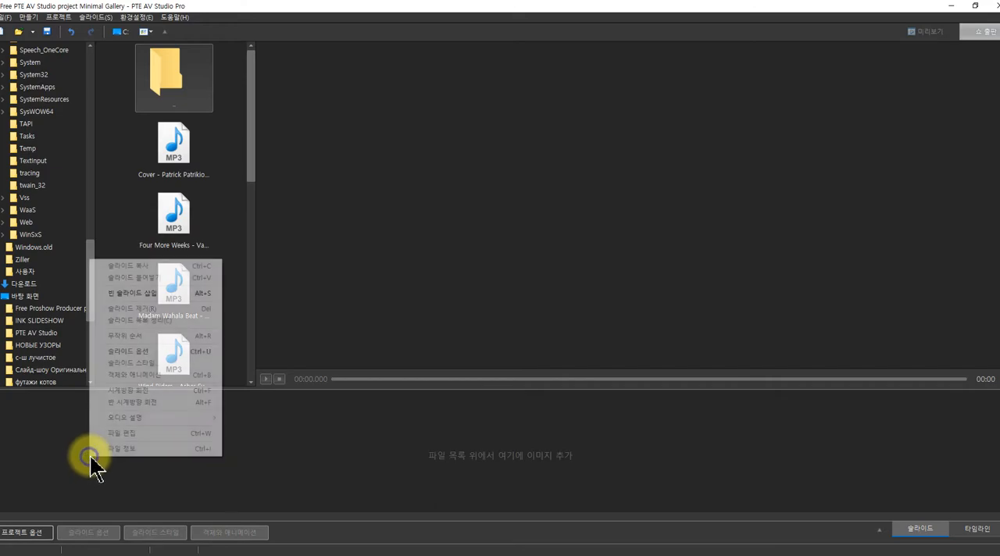
pyautogui.click(139, 293)
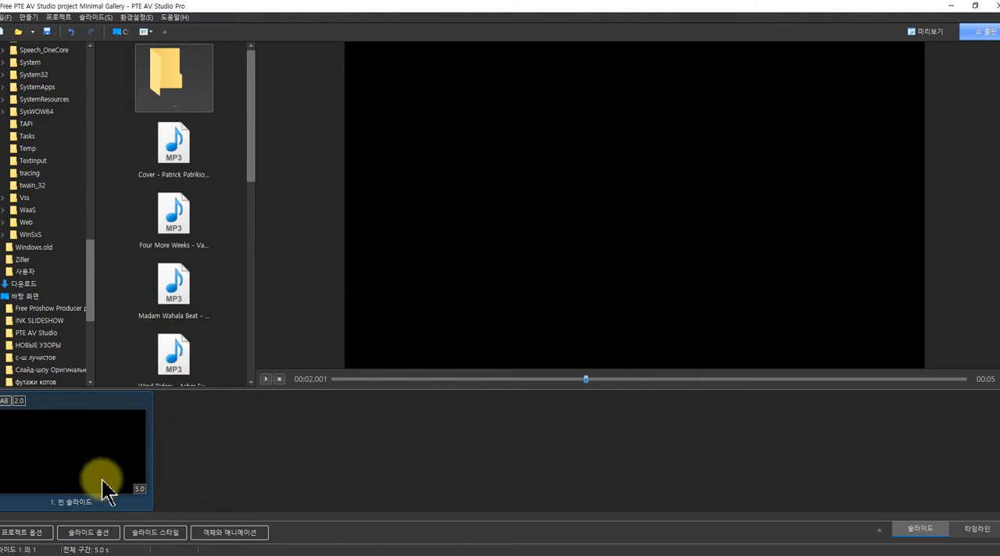
pyautogui.click(139, 486)
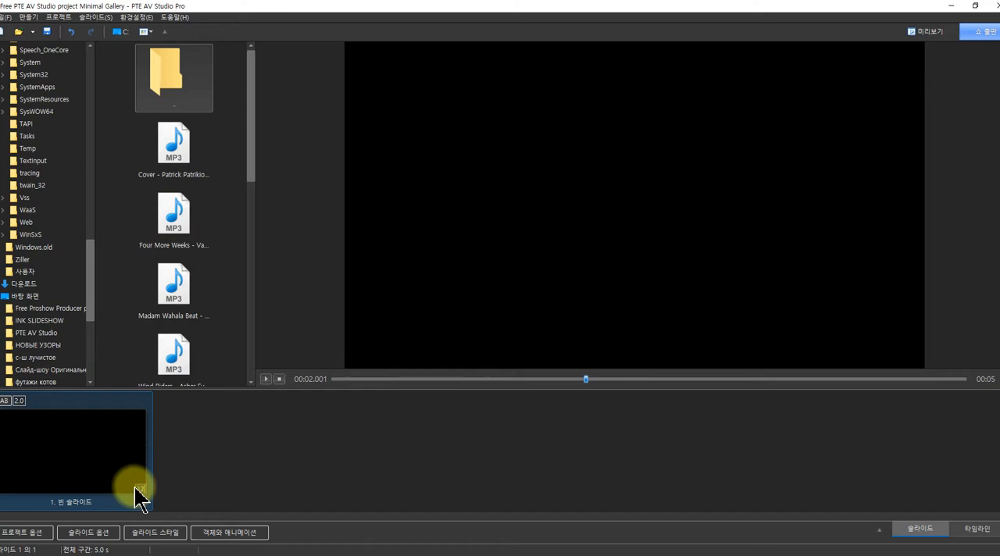
pyautogui.press('Return')
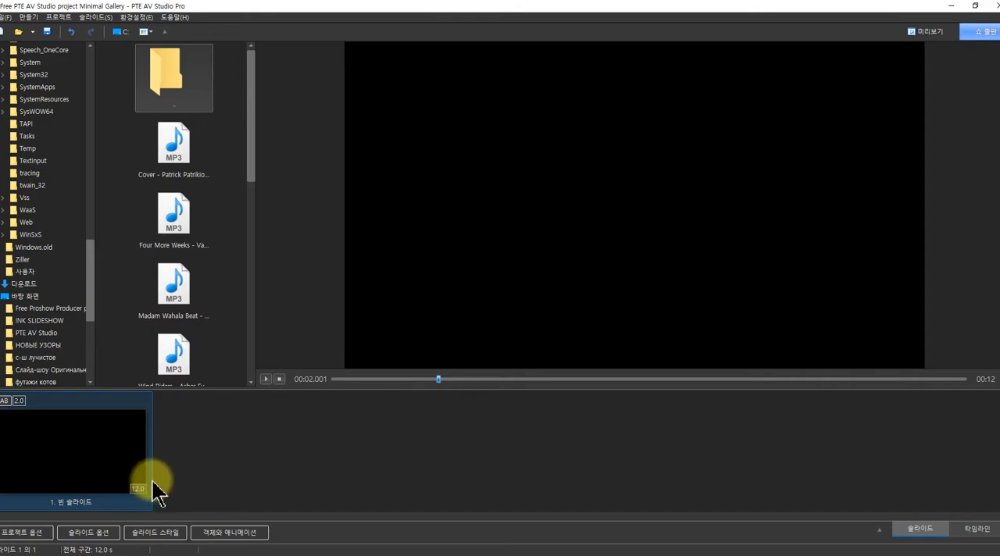
# In Objects and Animation, add a frame and insert the video 녹화_2019_02_08_03_20_19_93.mp4 from the desktop's 파티클 folder into it
pyautogui.click(224, 536)
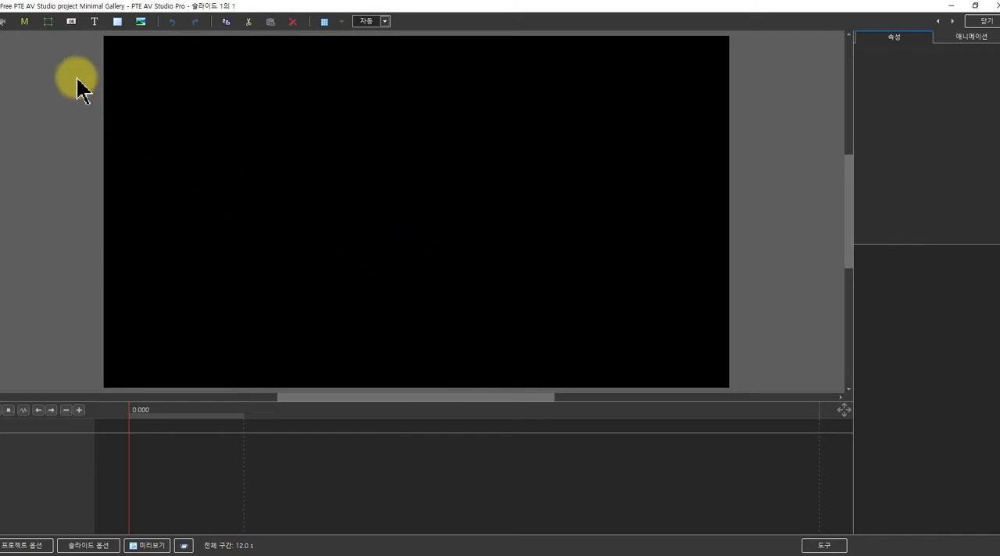
pyautogui.click(48, 25)
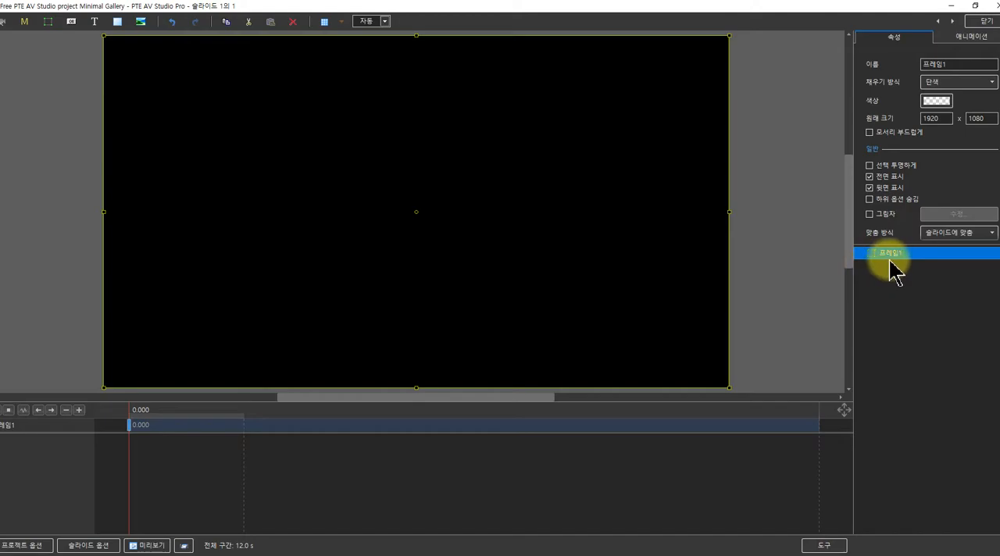
pyautogui.click(5, 25)
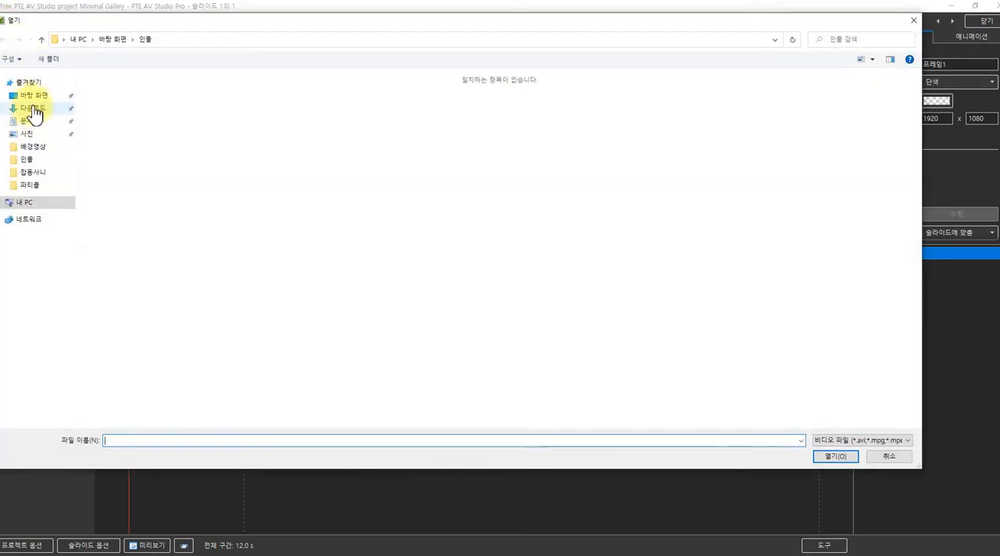
pyautogui.click(31, 96)
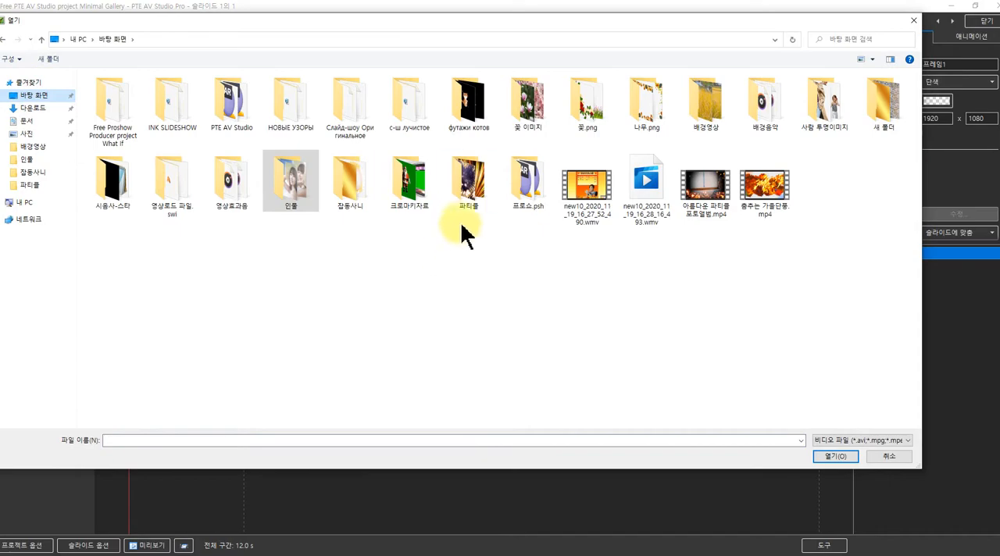
pyautogui.doubleClick(467, 184)
pyautogui.scroll(-5, 493, 363)
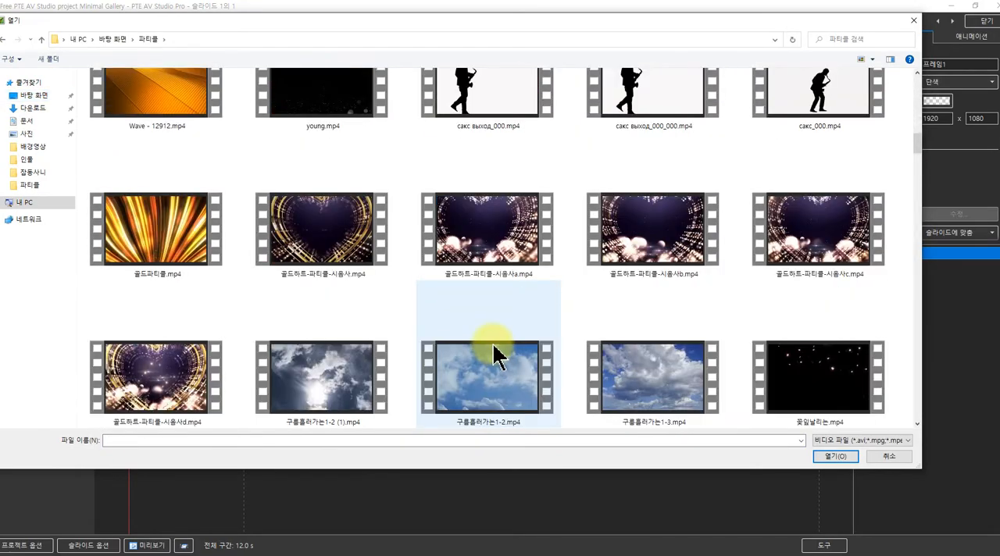
pyautogui.scroll(-5, 492, 356)
pyautogui.click(489, 352)
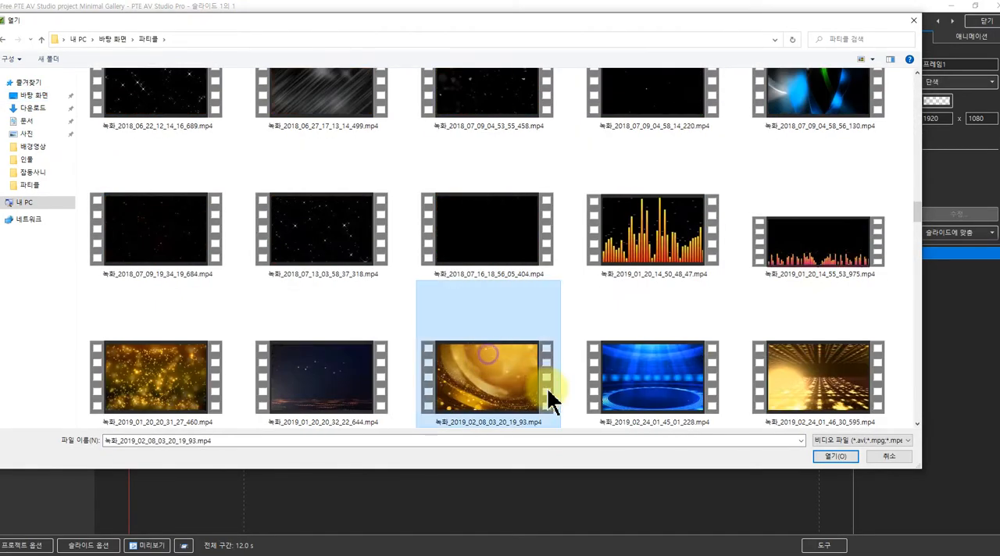
pyautogui.click(834, 457)
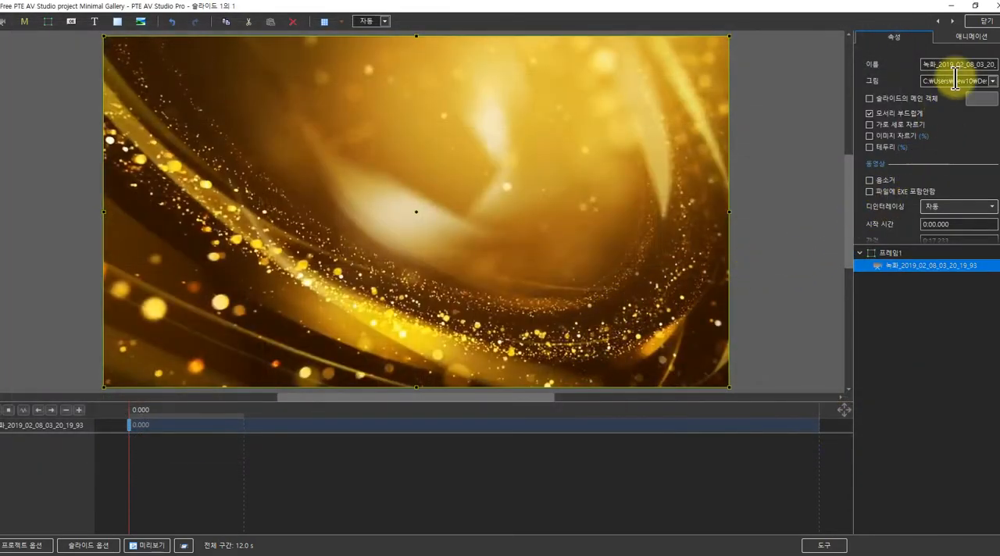
# Set the background video's blur to -10 and add a Hue/Saturation filter with saturation 20
pyautogui.click(960, 36)
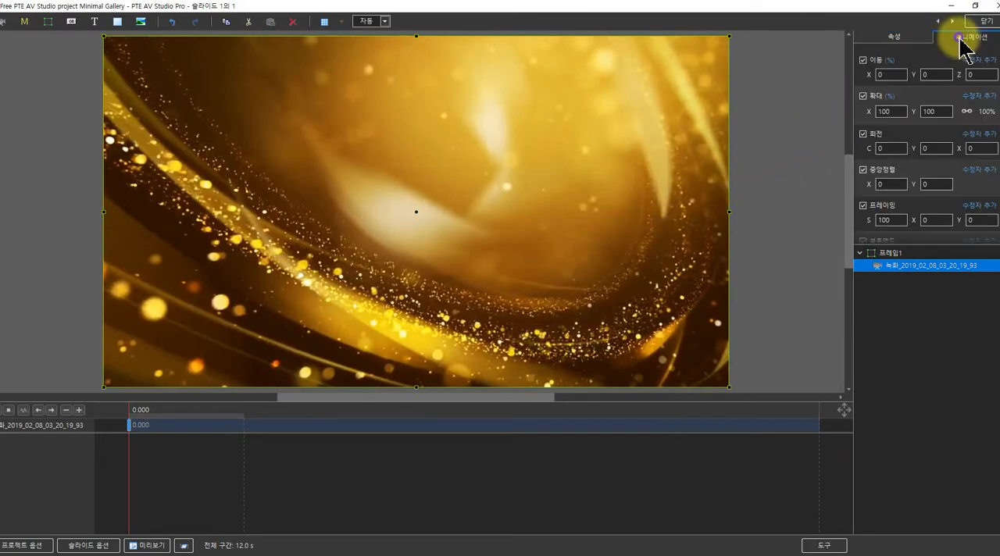
pyautogui.click(890, 179)
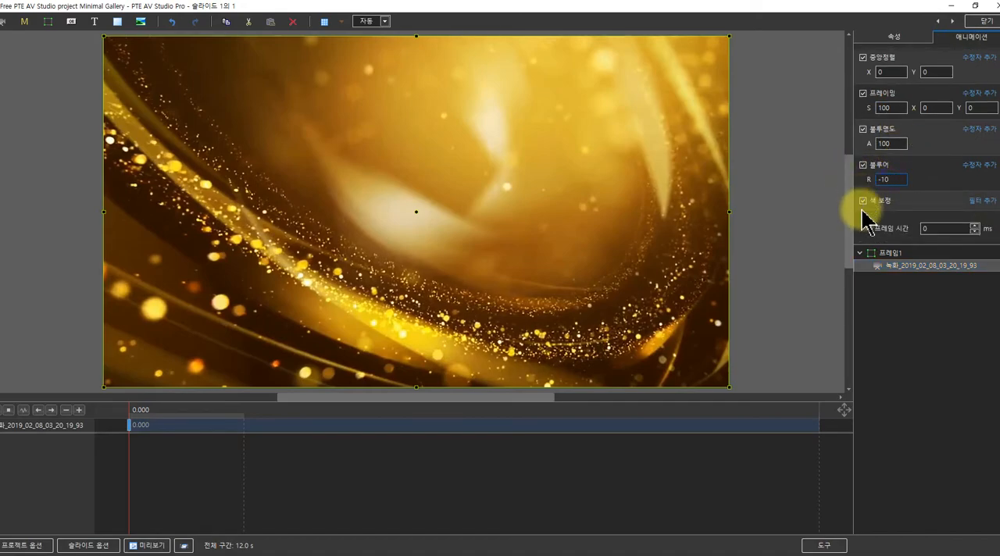
pyautogui.click(976, 201)
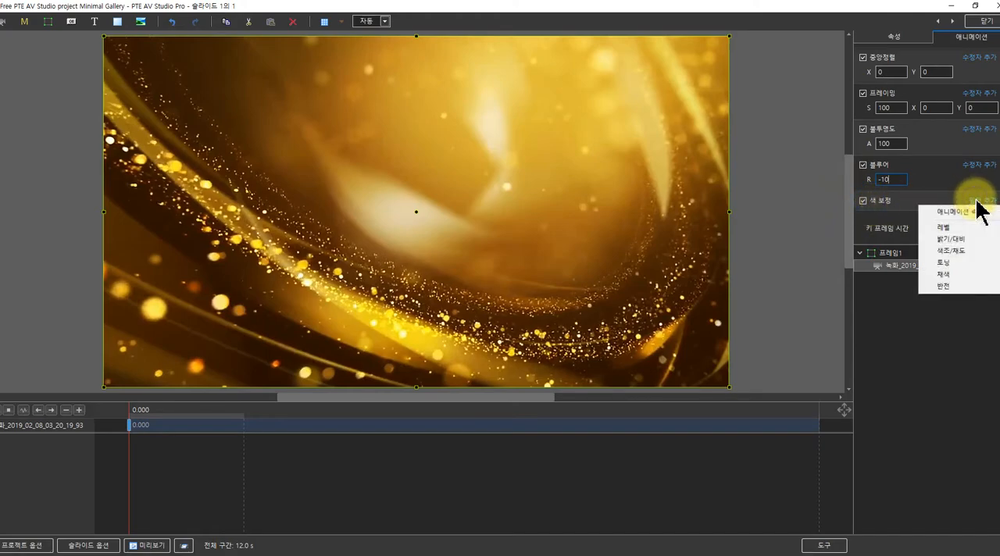
pyautogui.click(948, 251)
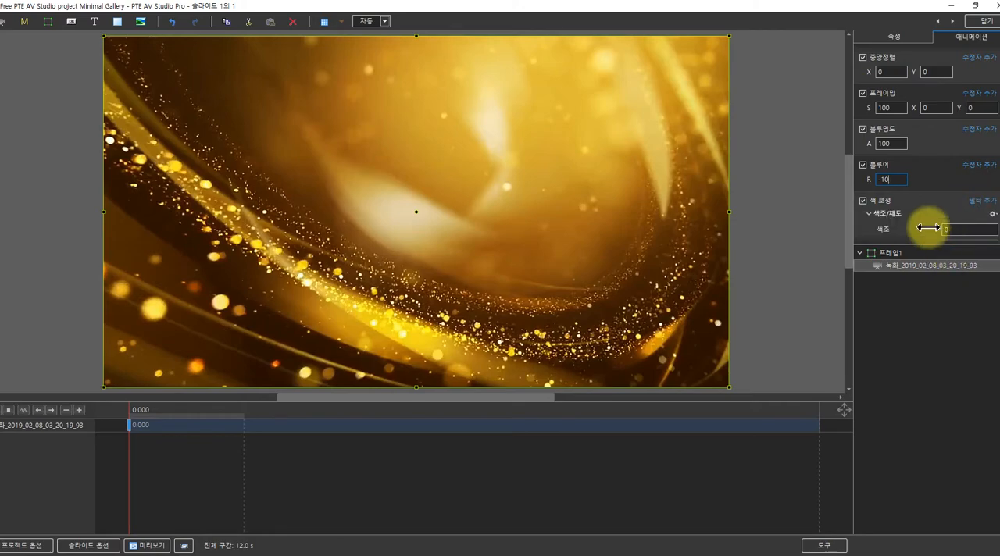
pyautogui.click(946, 194)
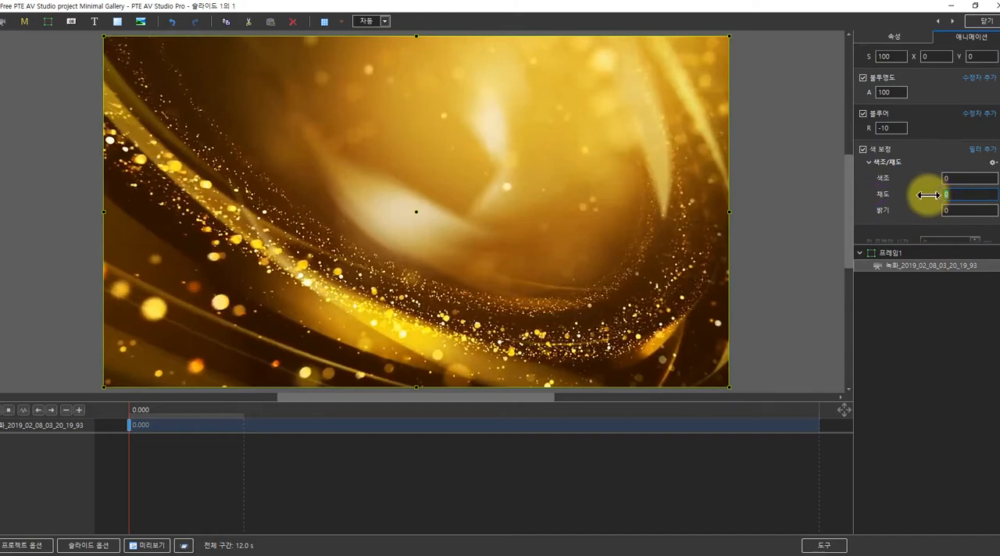
pyautogui.write('20')
pyautogui.press('BackSpace')
pyautogui.press('BackSpace')
pyautogui.write('20')
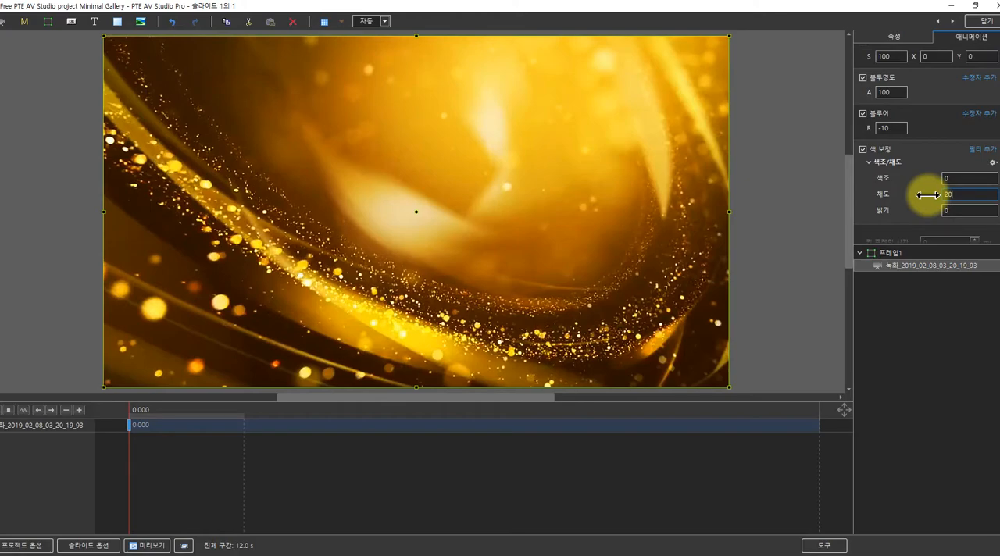
pyautogui.click(877, 299)
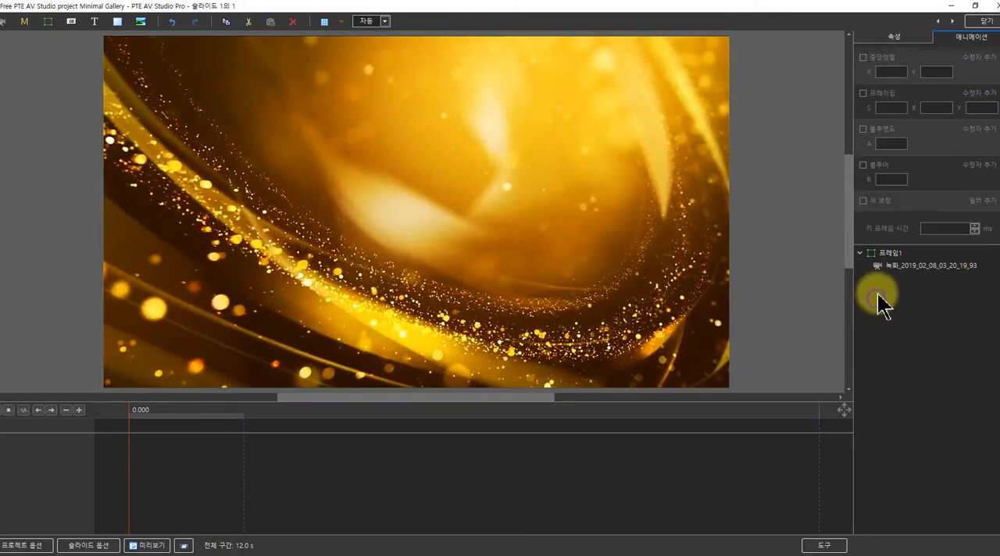
# Insert the video Element 02.mov from the 파티클 folder into the frame, above the background video
pyautogui.click(877, 255)
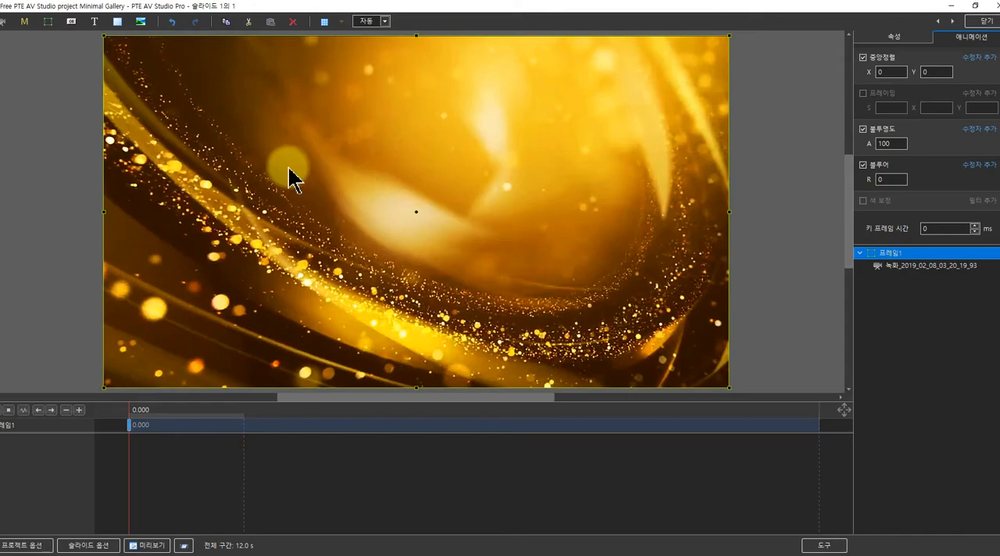
pyautogui.click(6, 23)
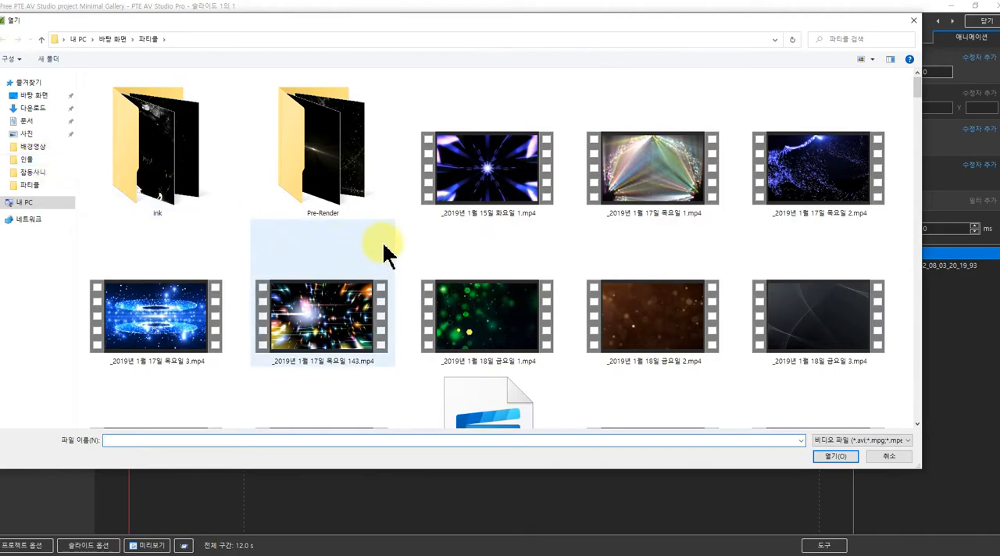
pyautogui.scroll(-5, 429, 238)
pyautogui.scroll(3, 429, 237)
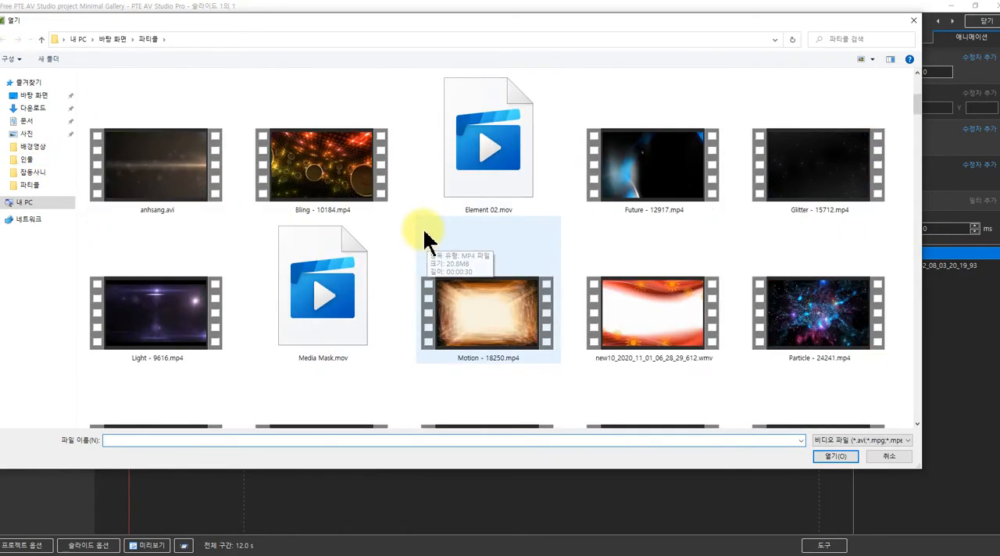
pyautogui.click(467, 181)
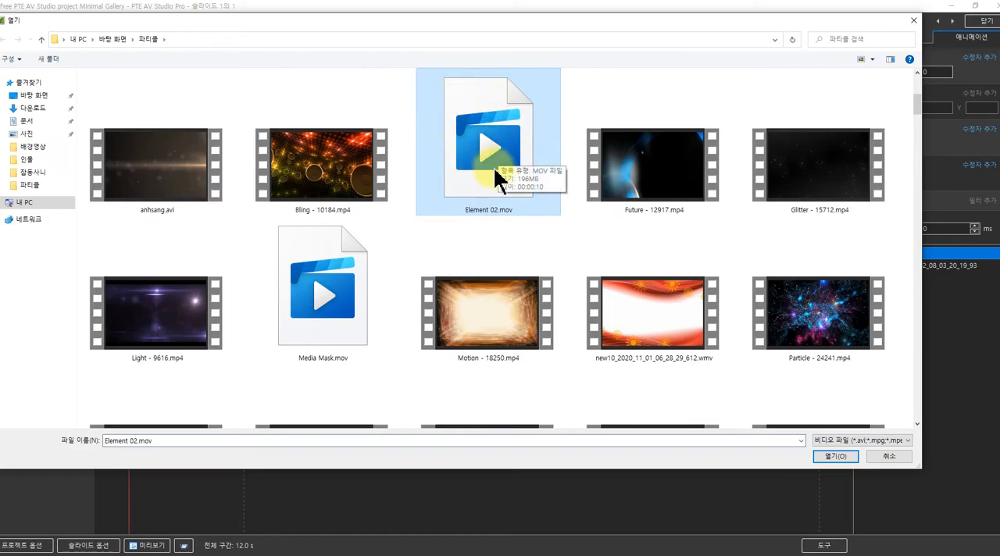
pyautogui.scroll(2, 516, 165)
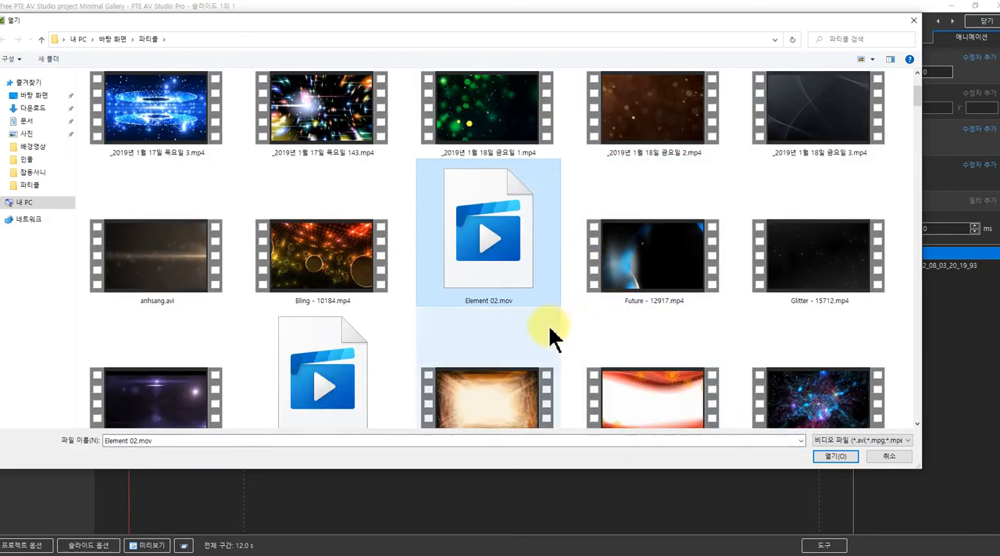
pyautogui.click(830, 458)
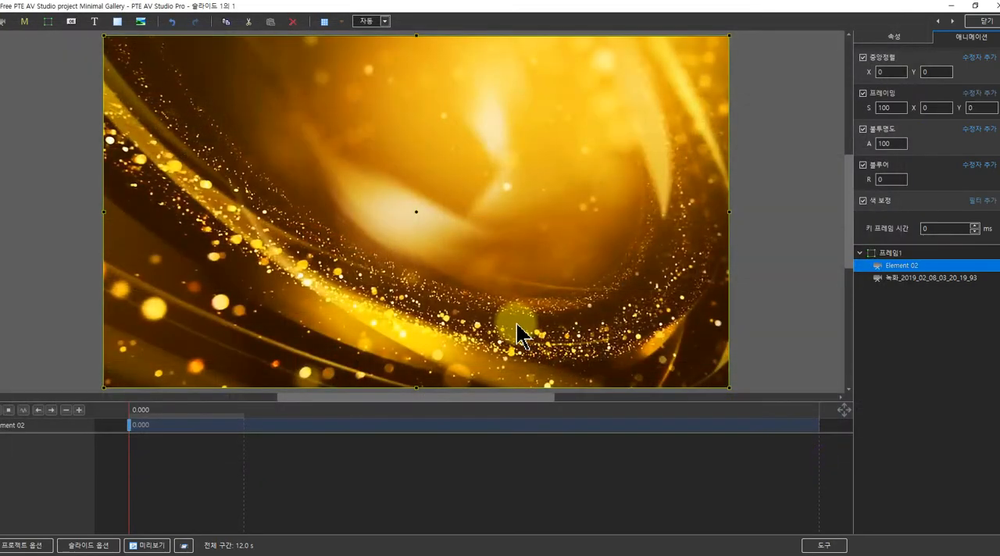
# Preview the slide at about 0.548 s and enlarge the Element 02 video slightly beyond the slide's side edges
pyautogui.moveTo(143, 415); pyautogui.dragTo(163, 414)
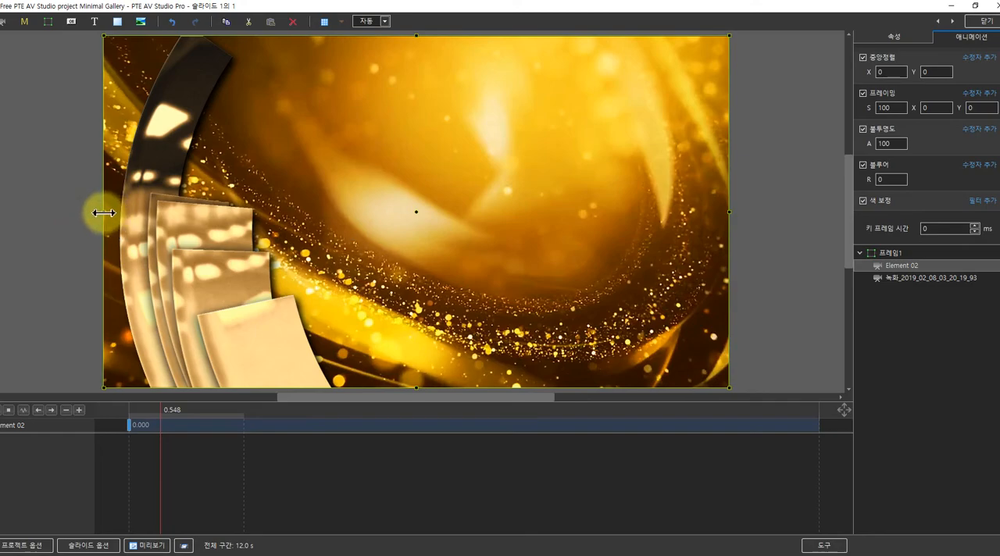
pyautogui.moveTo(104, 212); pyautogui.dragTo(86, 212)
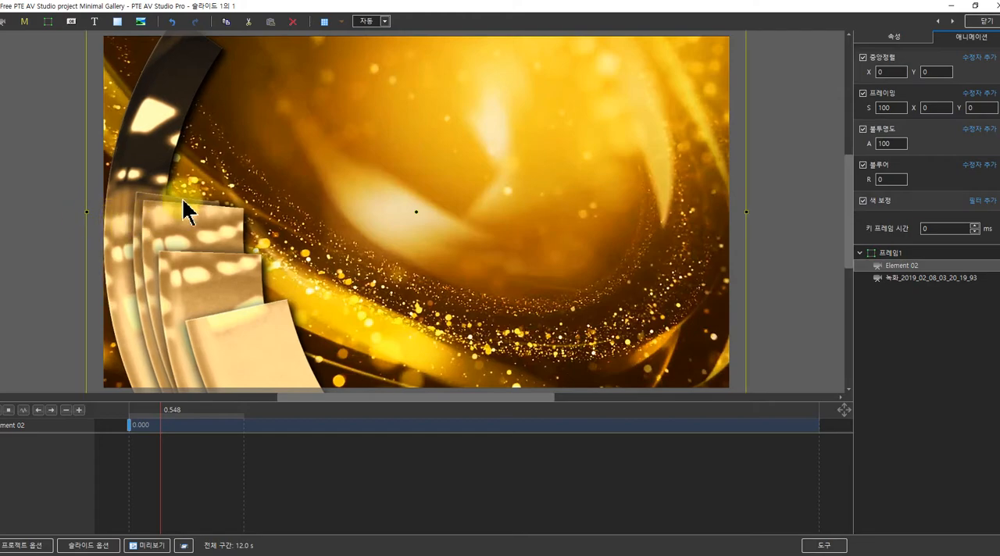
# Set the Element 02 video's blur to -10 and add a Hue/Saturation filter with saturation 20
pyautogui.click(878, 180)
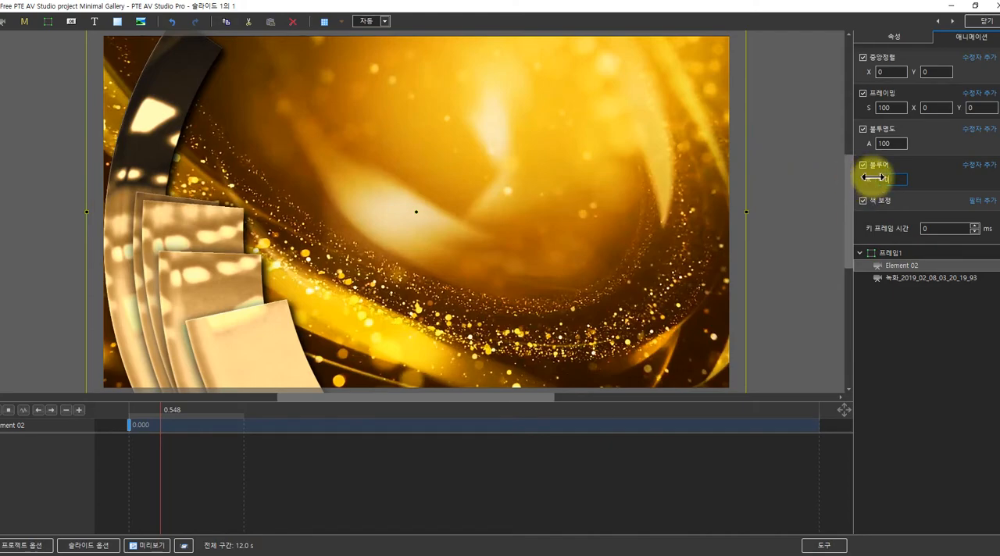
pyautogui.click(981, 202)
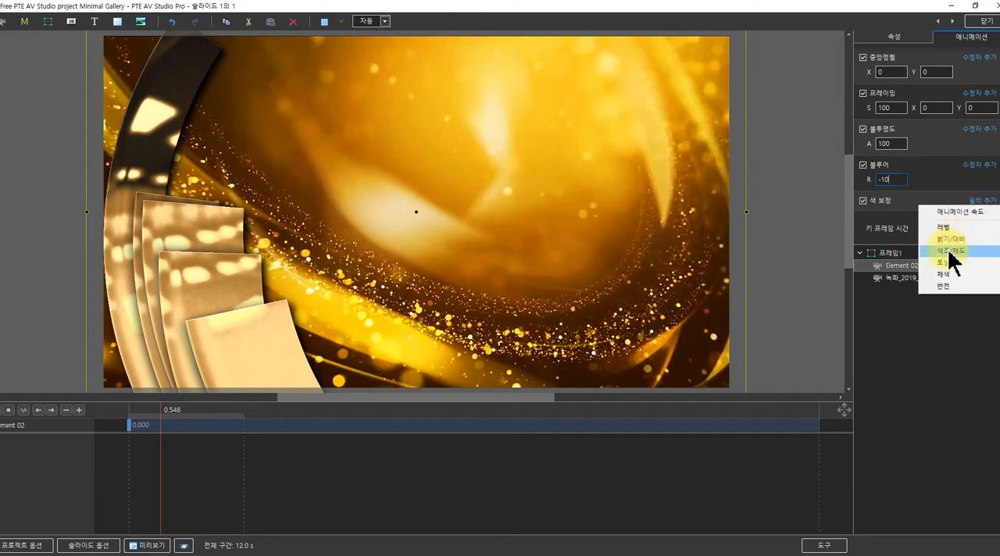
pyautogui.click(952, 250)
pyautogui.scroll(-1, 937, 195)
pyautogui.click(953, 210)
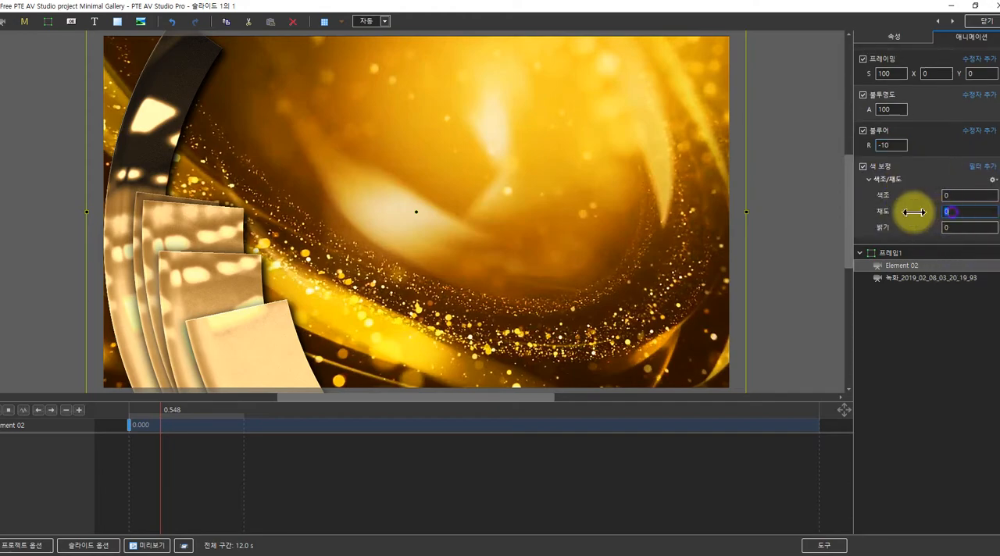
pyautogui.write('20')
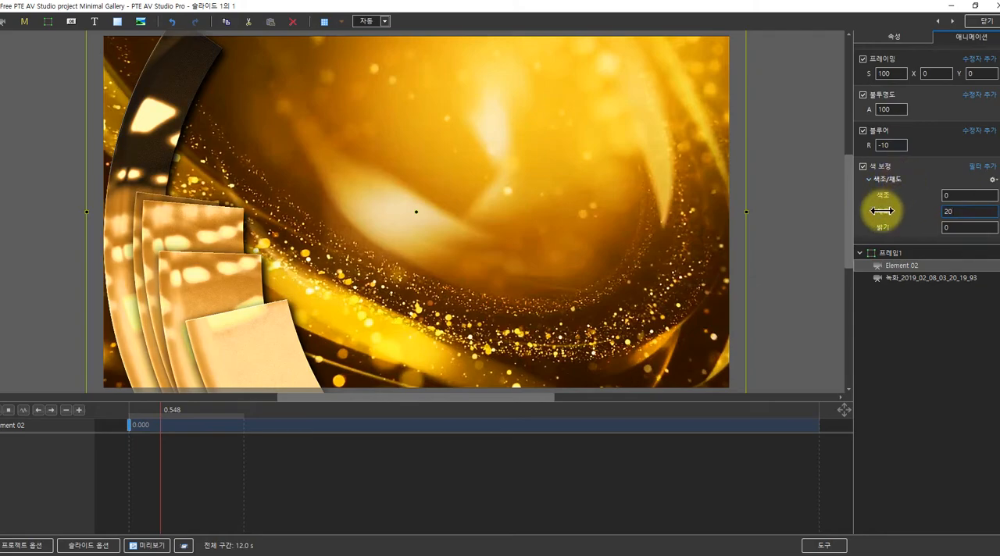
pyautogui.moveTo(889, 211); pyautogui.dragTo(911, 217)
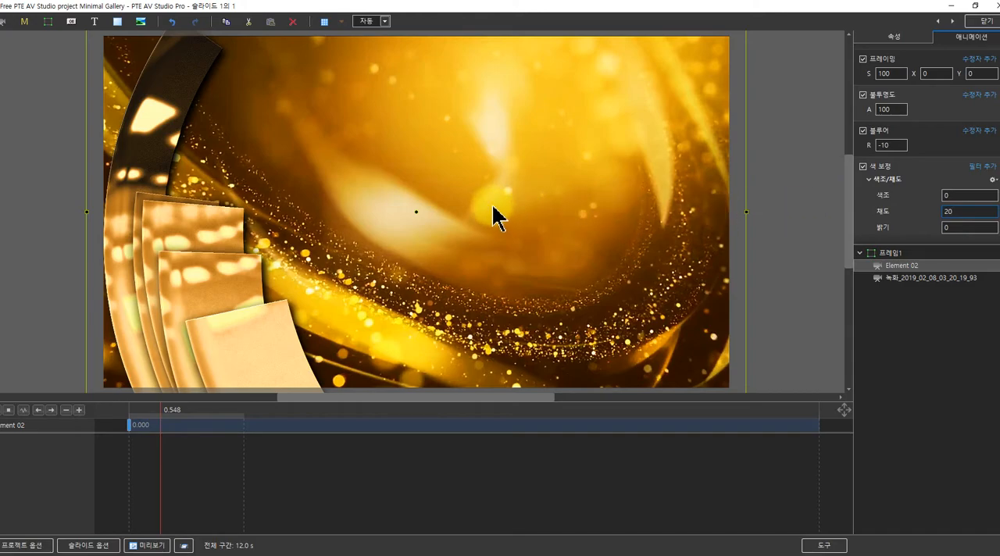
# Add an empty mask container inside the frame, above the Element 02 video
pyautogui.click(880, 254)
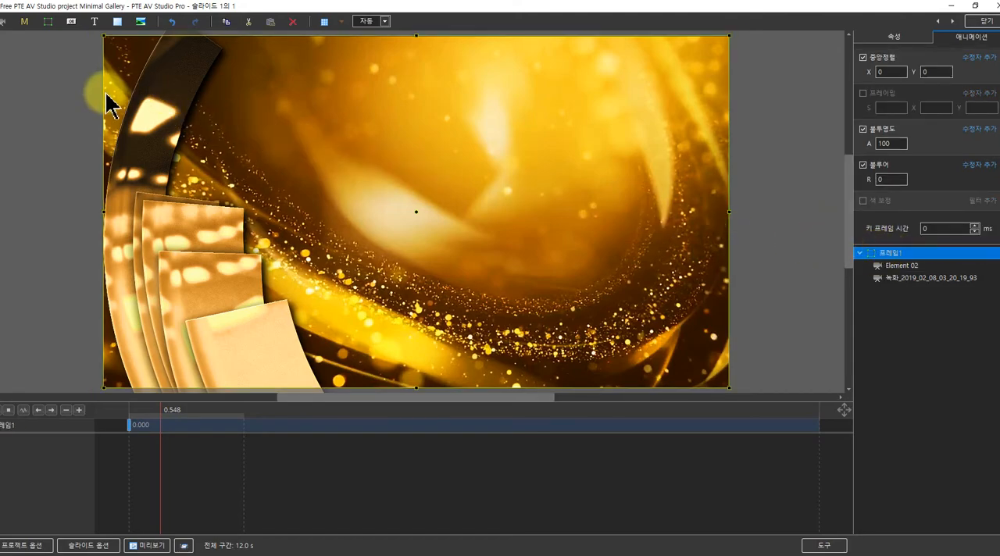
pyautogui.click(25, 24)
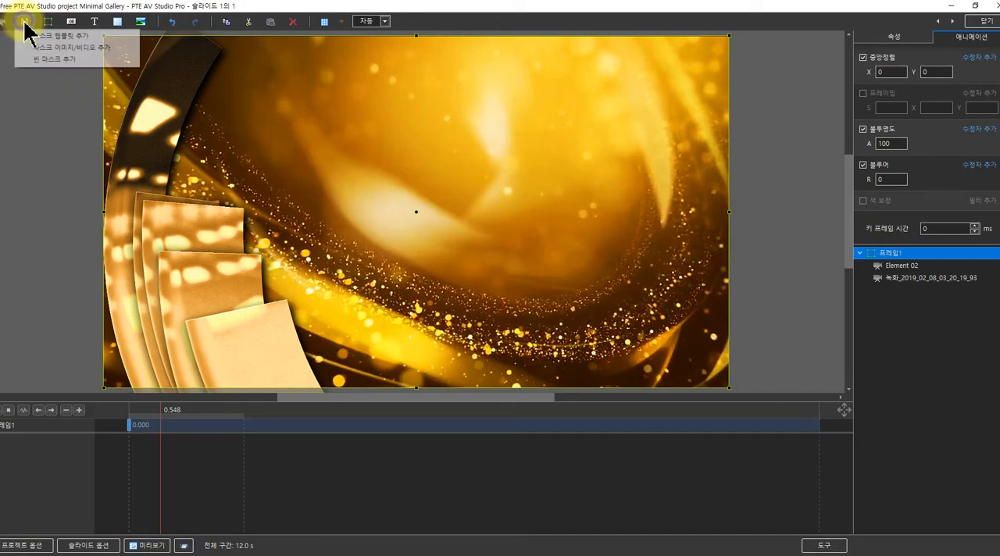
pyautogui.click(51, 61)
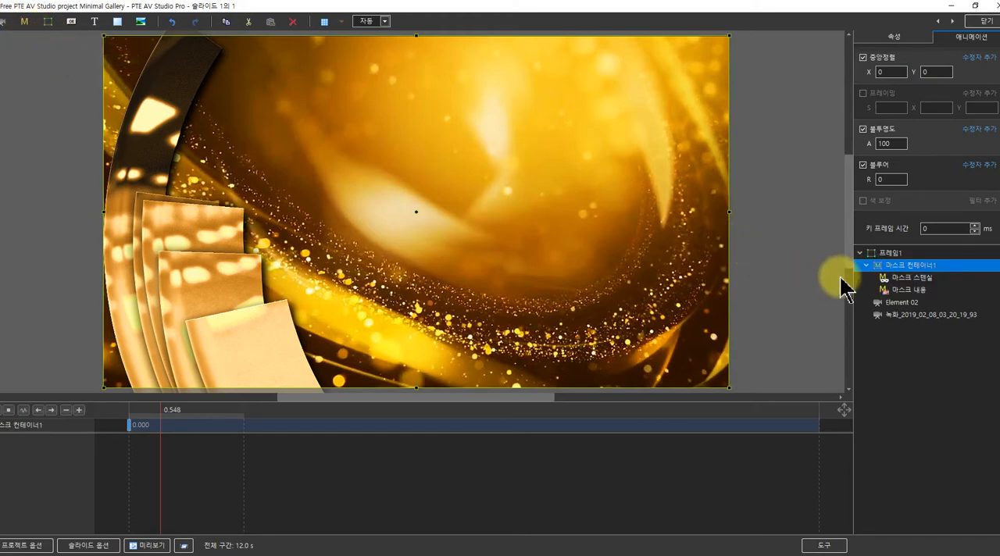
# Insert the image fr (3) 복사.png from the 잡동사니 folder into the mask stencil
pyautogui.click(898, 278)
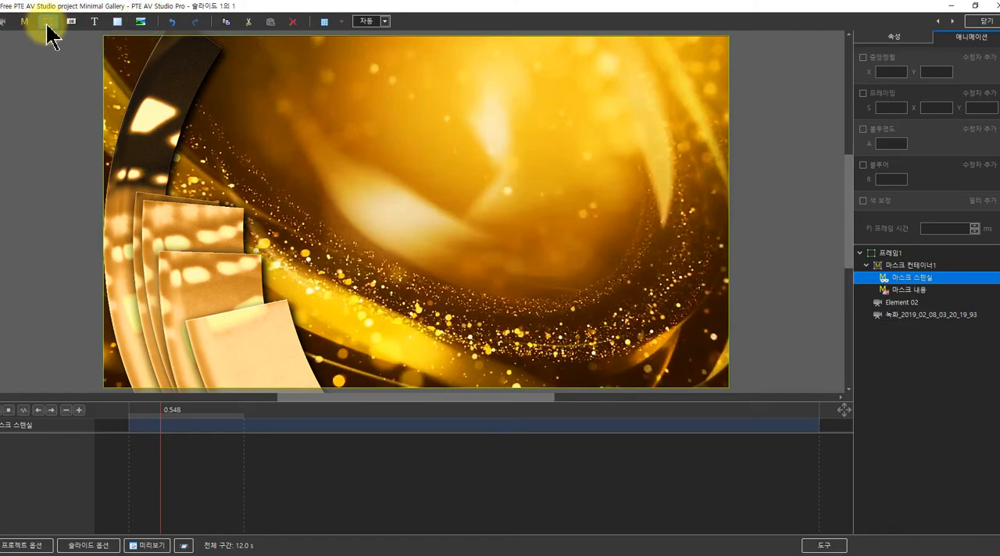
pyautogui.click(141, 21)
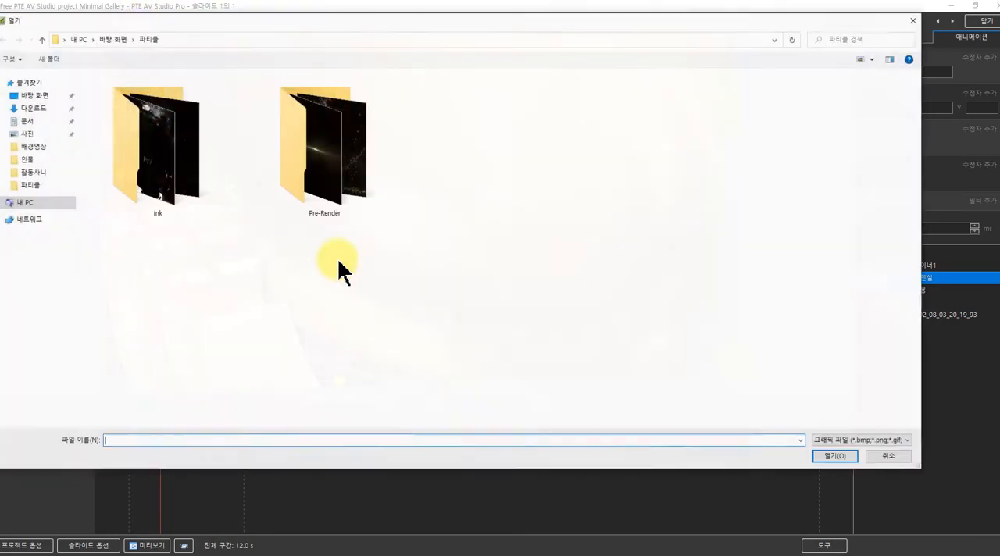
pyautogui.click(35, 172)
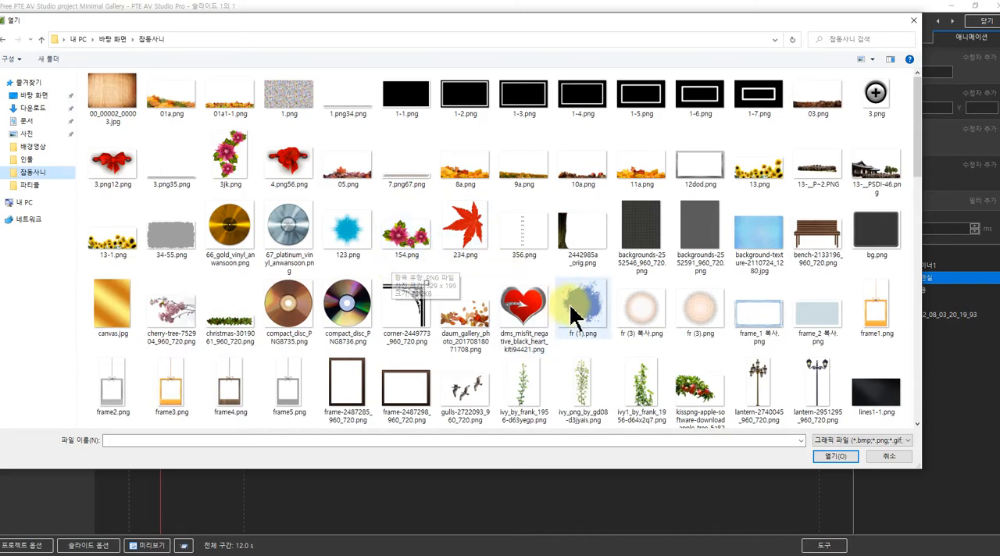
pyautogui.click(633, 311)
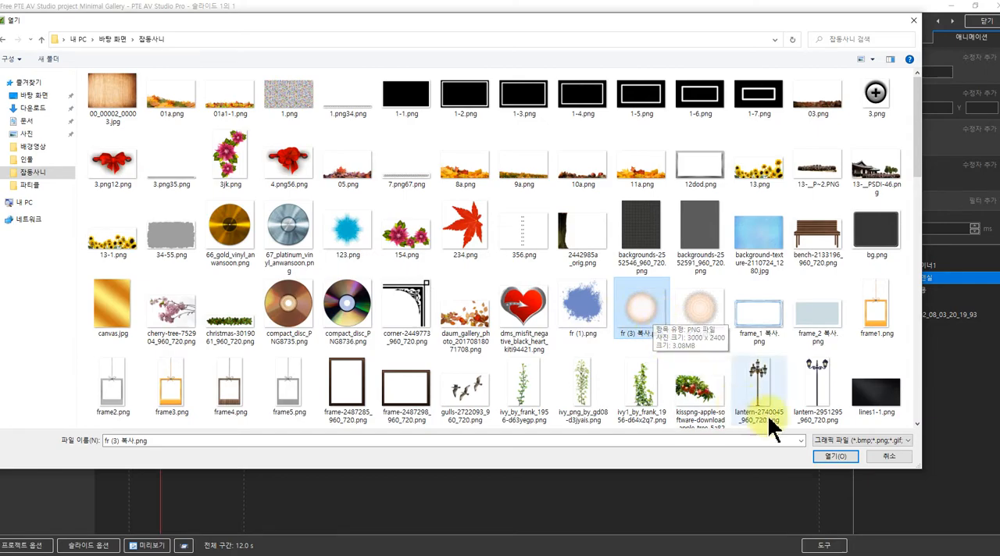
pyautogui.click(829, 451)
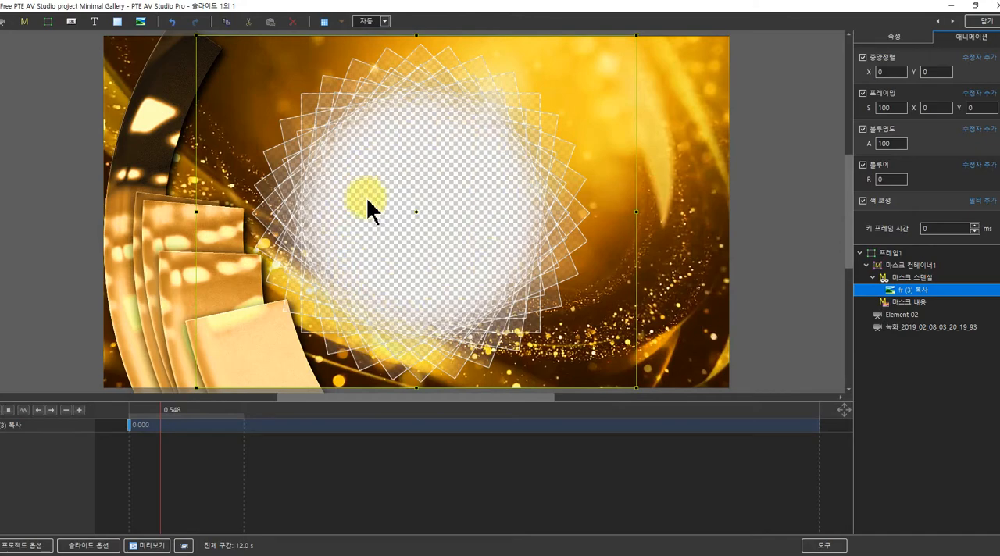
# Insert the photo 캡처_2020_01_12_07_06_21_61.jpg from the 인물 folder into the mask content
pyautogui.click(902, 305)
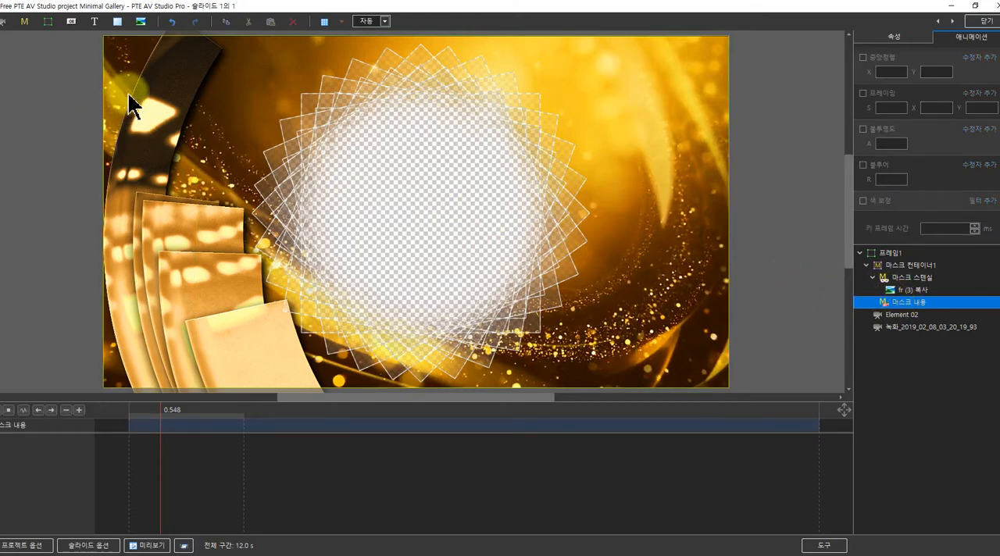
pyautogui.click(141, 21)
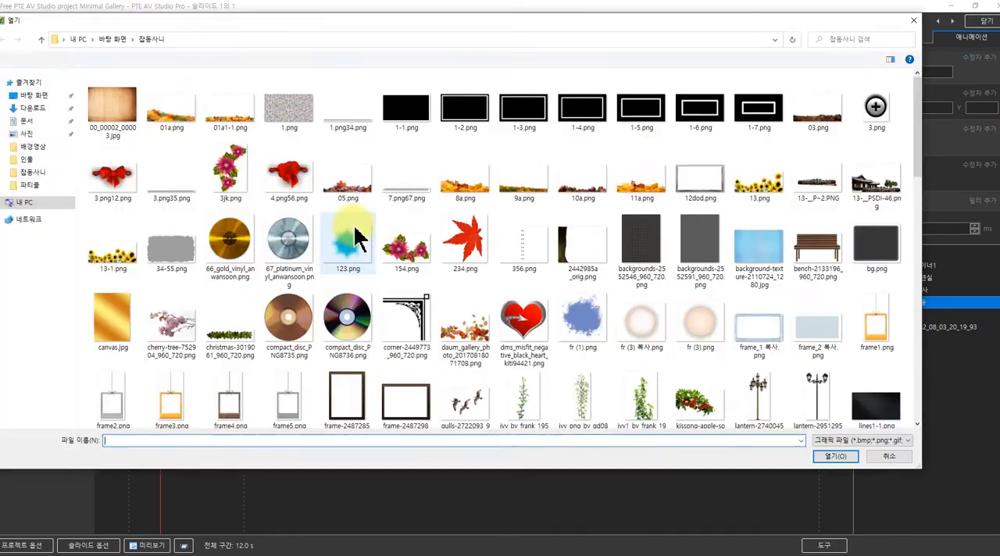
pyautogui.click(33, 160)
pyautogui.scroll(-15, 449, 304)
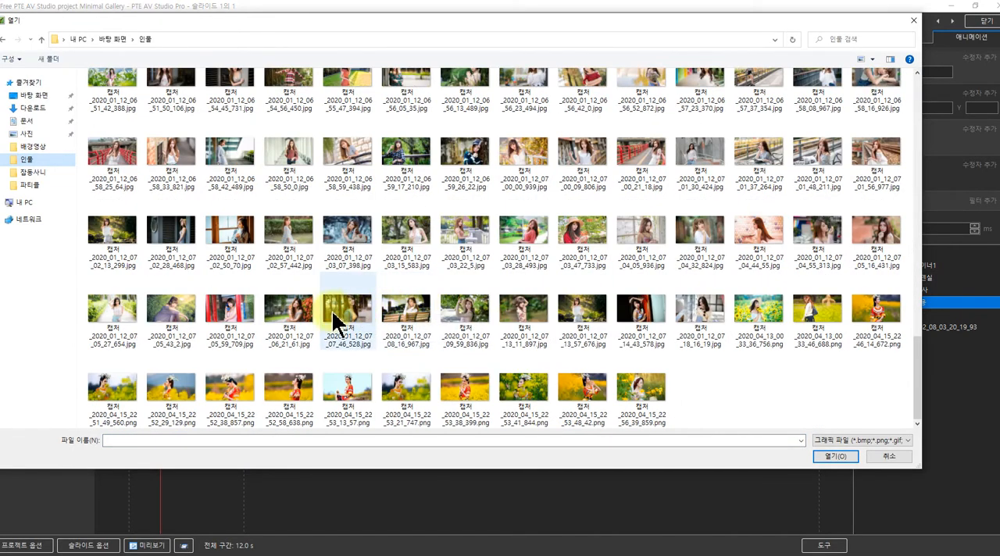
pyautogui.click(306, 318)
pyautogui.click(830, 459)
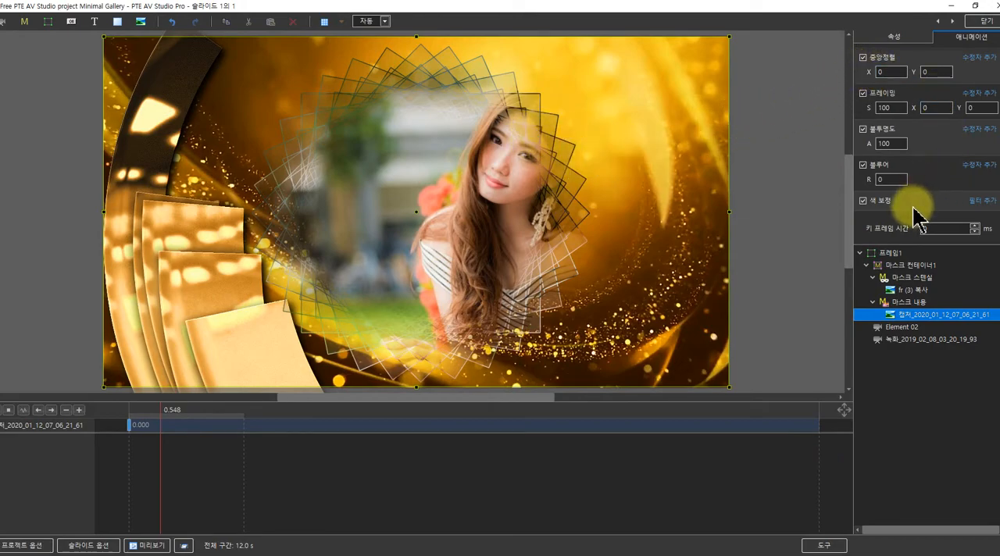
# Shift the masked photo horizontally by setting its X position to -30%
pyautogui.scroll(3, 919, 219)
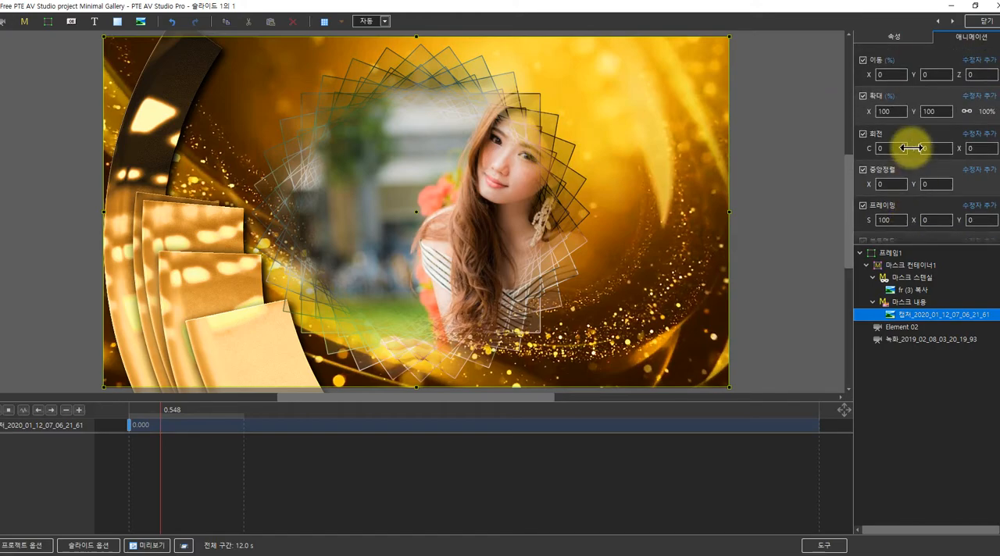
pyautogui.scroll(-1, 933, 154)
pyautogui.scroll(-5, 928, 146)
pyautogui.scroll(5, 925, 147)
pyautogui.scroll(-2, 925, 147)
pyautogui.scroll(2, 924, 147)
pyautogui.scroll(1, 918, 143)
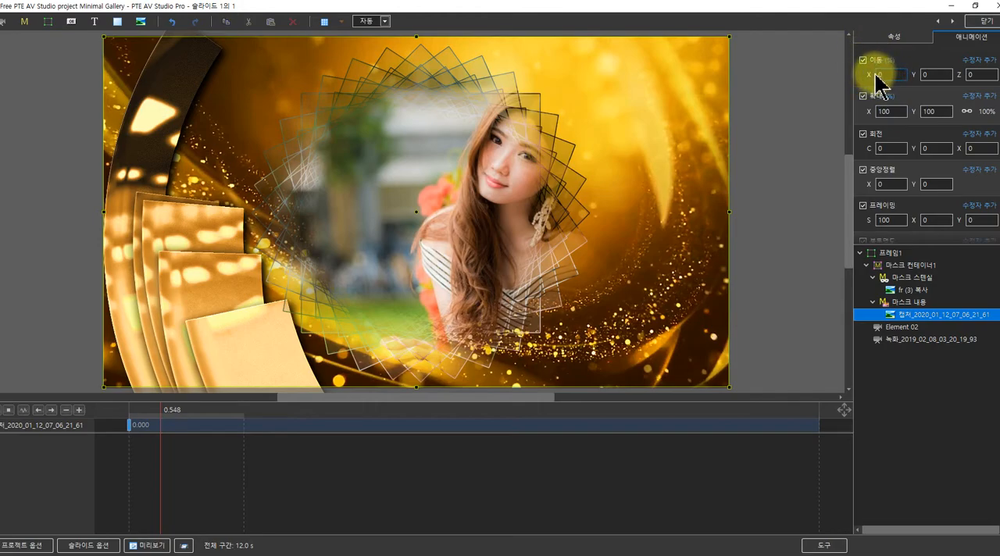
pyautogui.moveTo(870, 74); pyautogui.dragTo(851, 72)
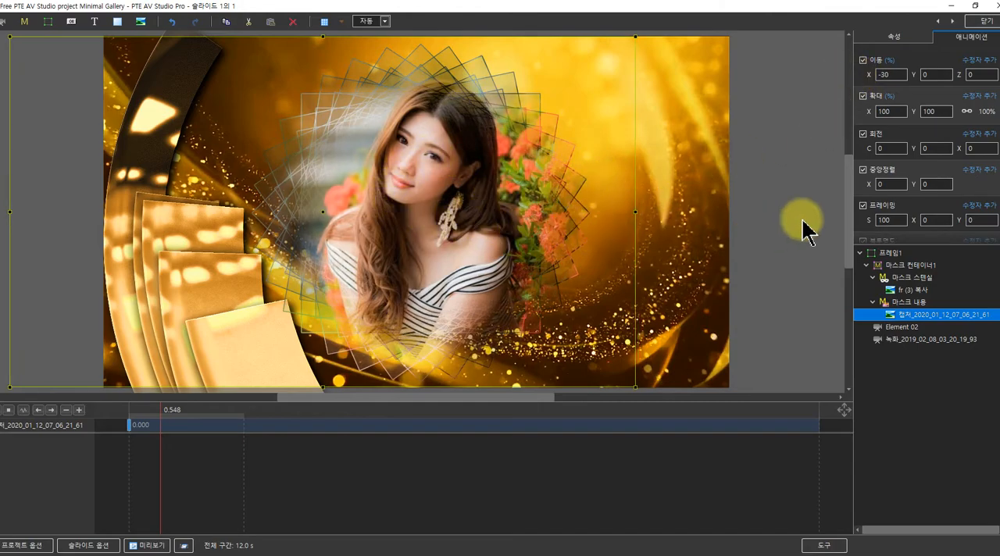
# Set the masked photo's blur to -10 and add a Hue/Saturation filter with saturation 20
pyautogui.scroll(-1, 948, 174)
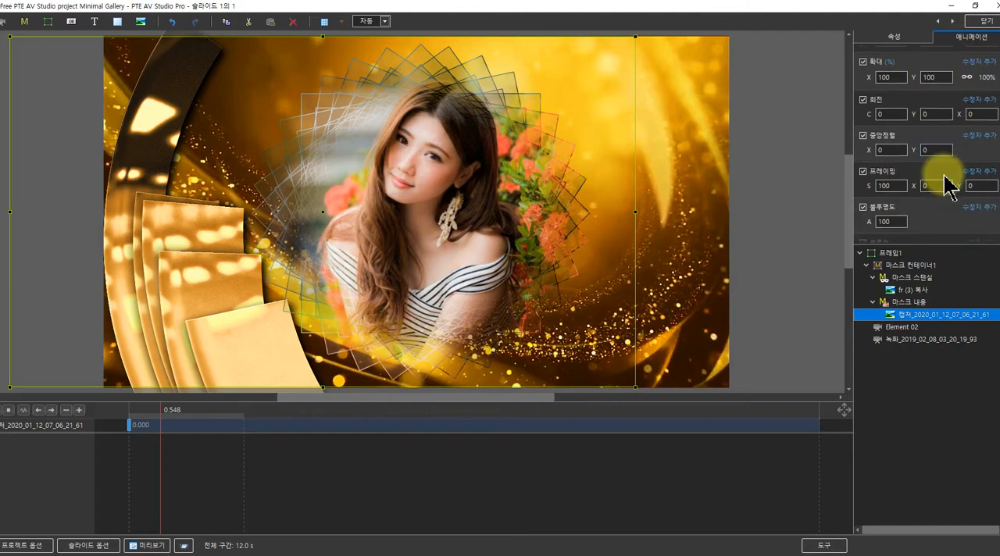
pyautogui.scroll(-1, 943, 187)
pyautogui.click(884, 189)
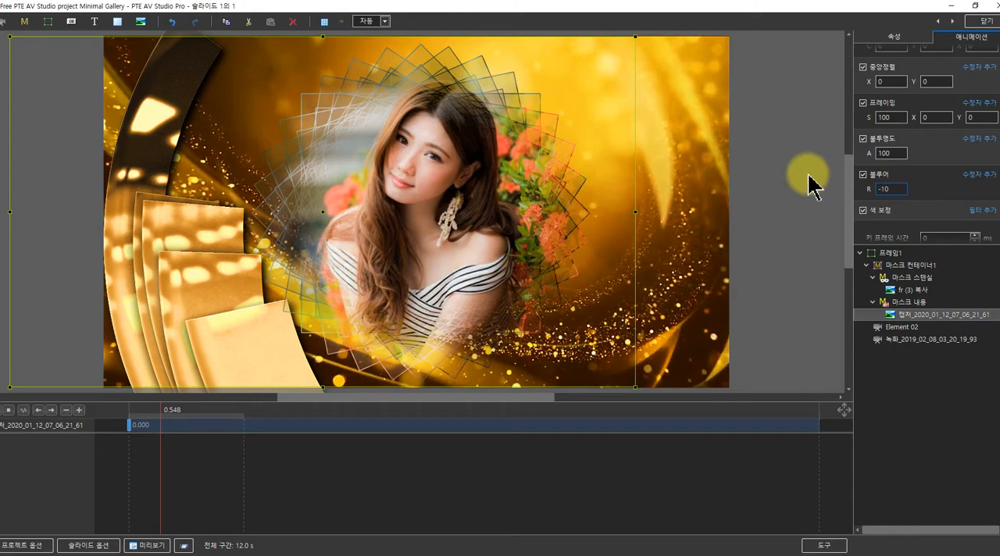
pyautogui.click(971, 212)
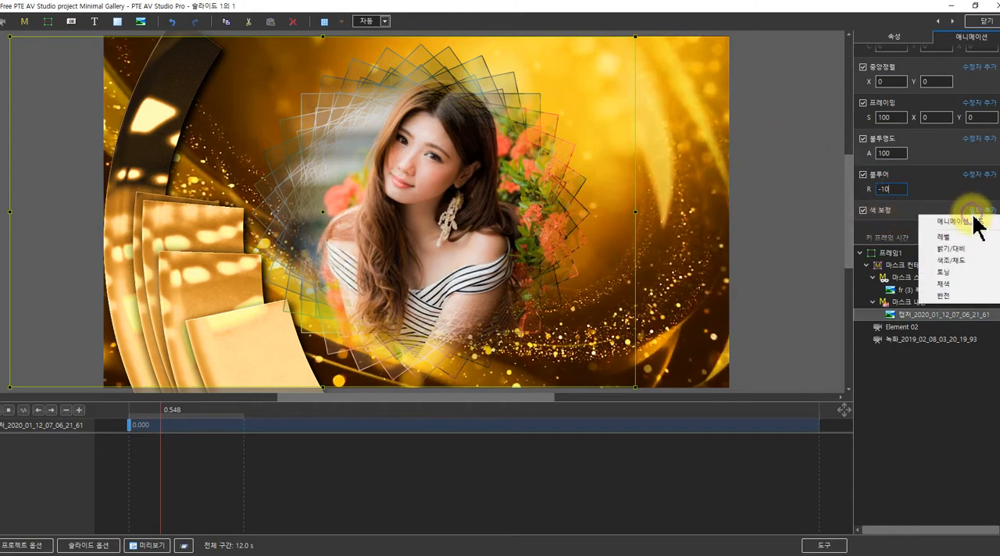
pyautogui.click(950, 261)
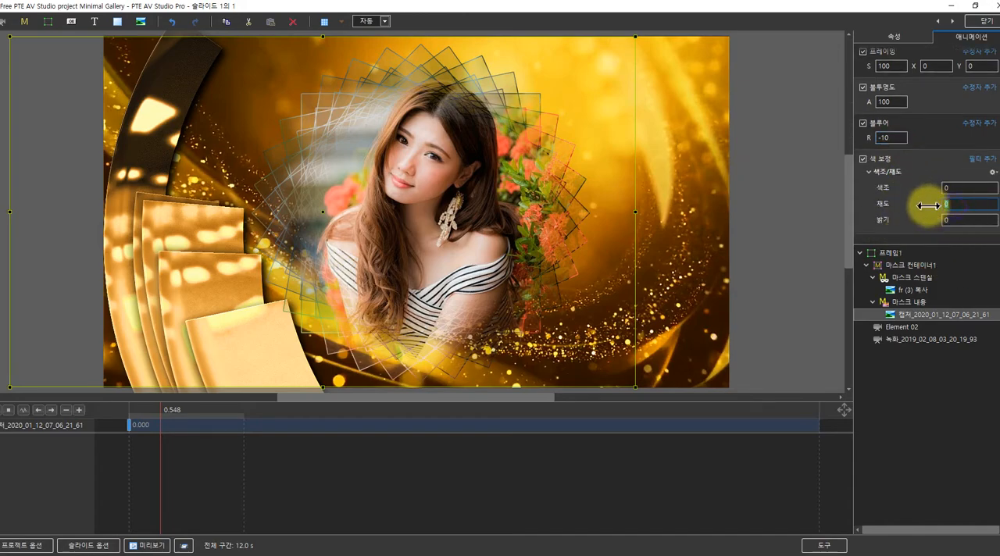
pyautogui.write('20')
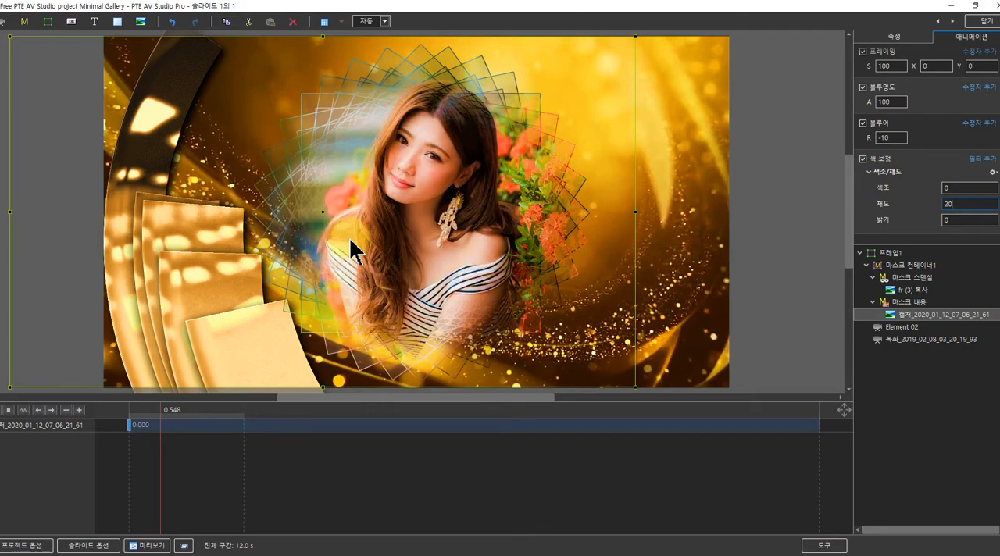
# Enlarge the mask container to about 129% and set its X position to 24%
pyautogui.click(868, 267)
pyautogui.click(880, 267)
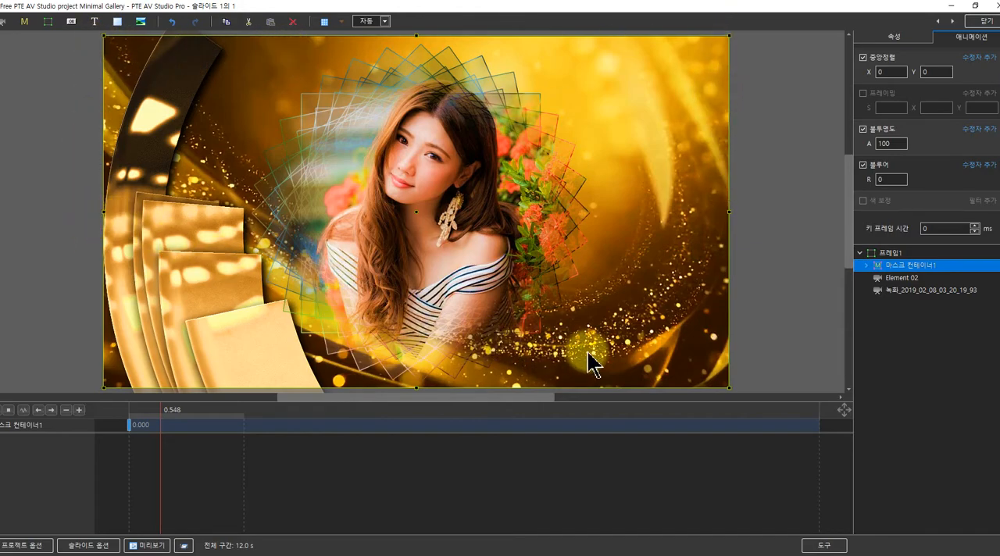
pyautogui.moveTo(727, 208); pyautogui.dragTo(818, 216)
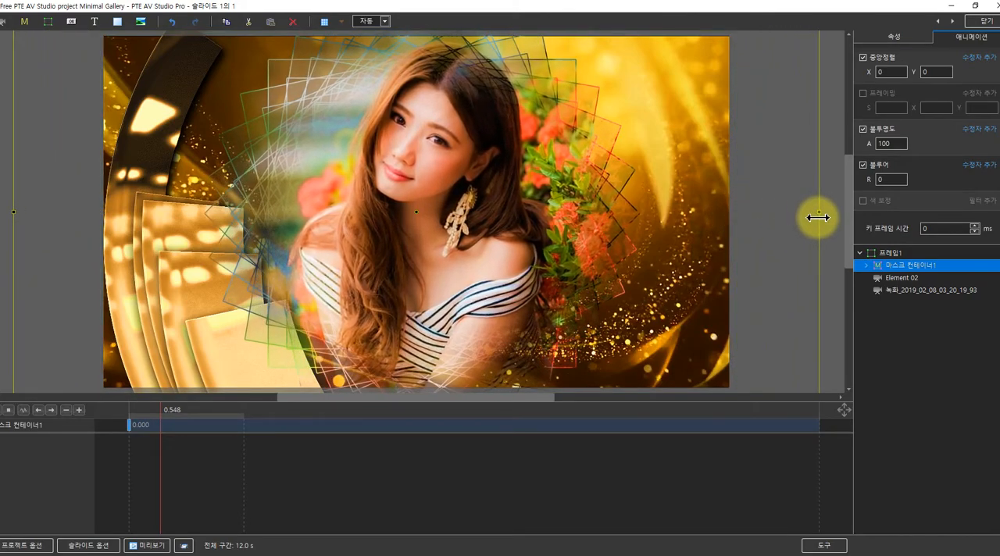
pyautogui.scroll(3, 911, 179)
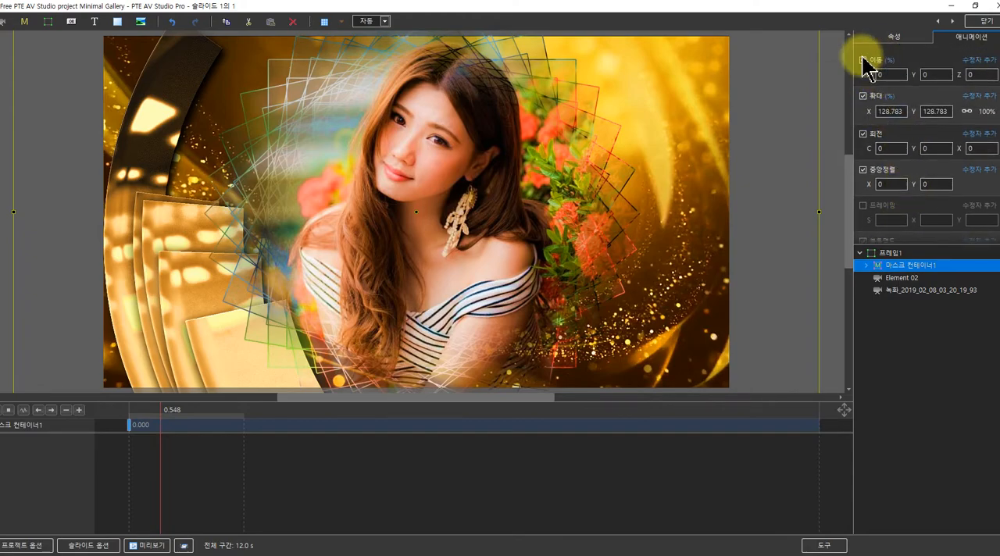
pyautogui.moveTo(867, 74); pyautogui.dragTo(880, 75)
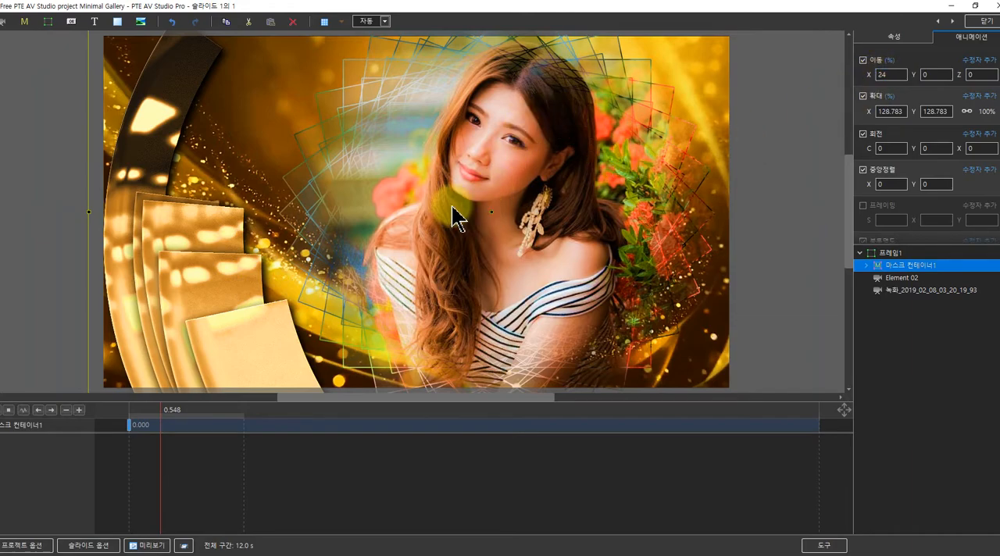
# Add a second keyframe to the mask stencil image fr (3) 복사 and place it at 12.000 seconds
pyautogui.click(867, 265)
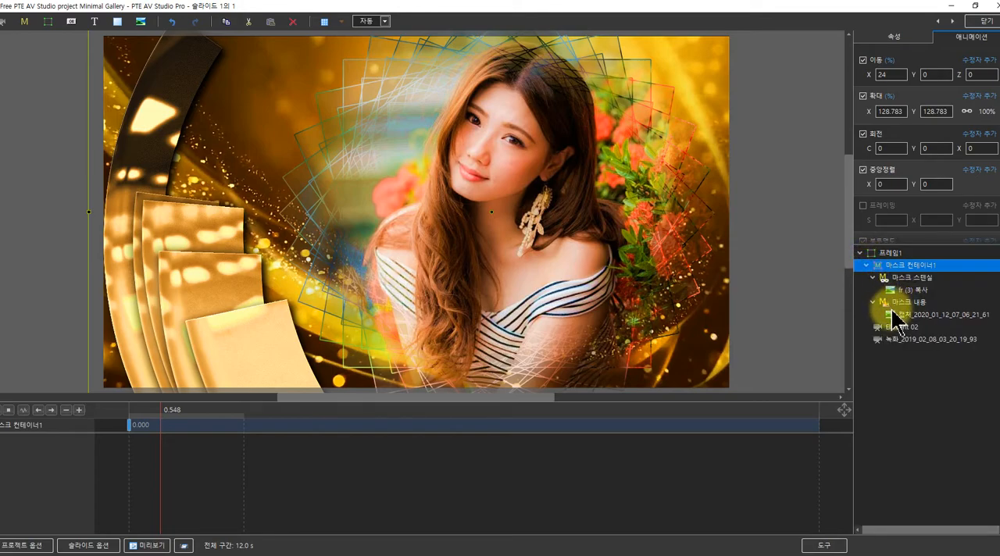
pyautogui.click(900, 290)
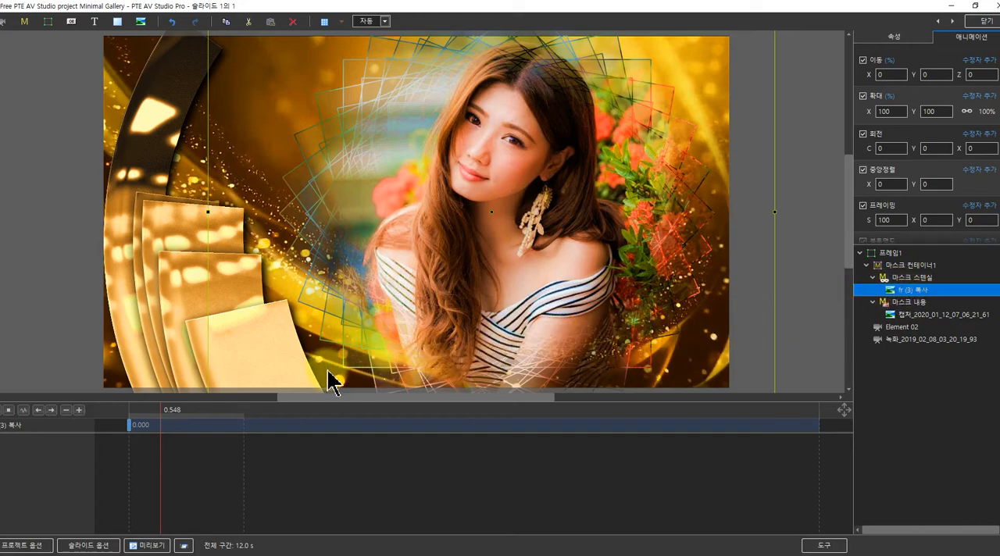
pyautogui.click(79, 411)
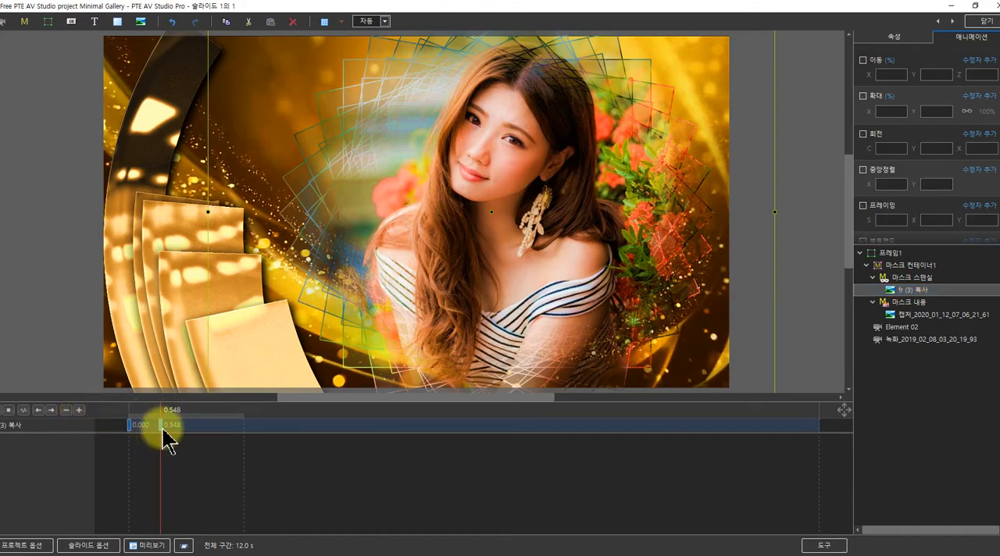
pyautogui.moveTo(161, 427); pyautogui.dragTo(817, 427)
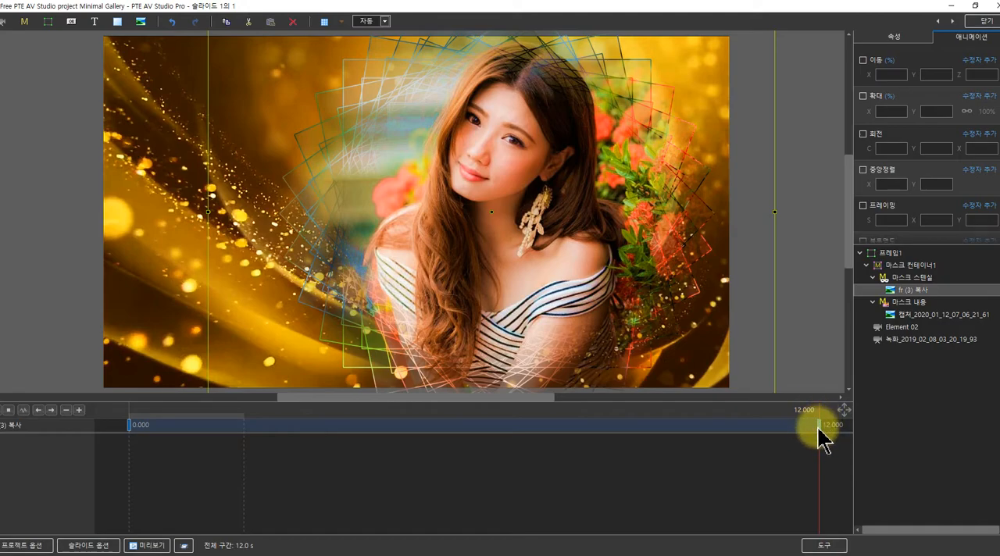
# Enable rotation on the stencil's 12-second keyframe, set its C rotation to 180, and play the slide to check the spin
pyautogui.click(863, 135)
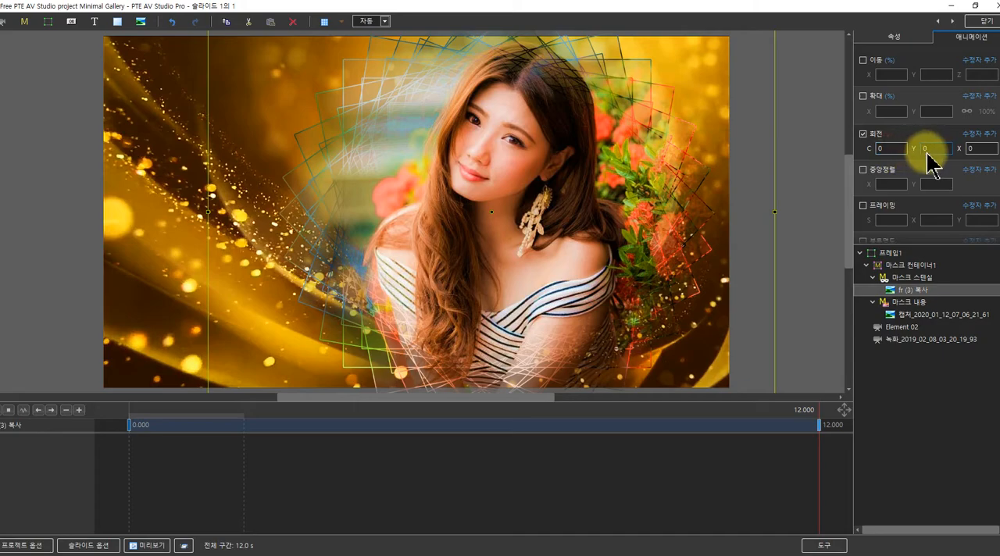
pyautogui.click(884, 148)
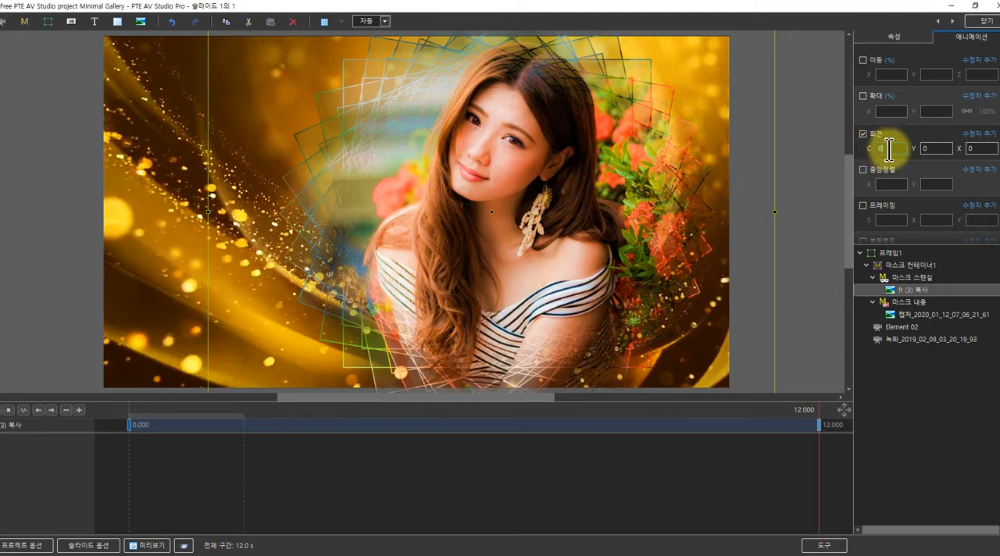
pyautogui.write('180')
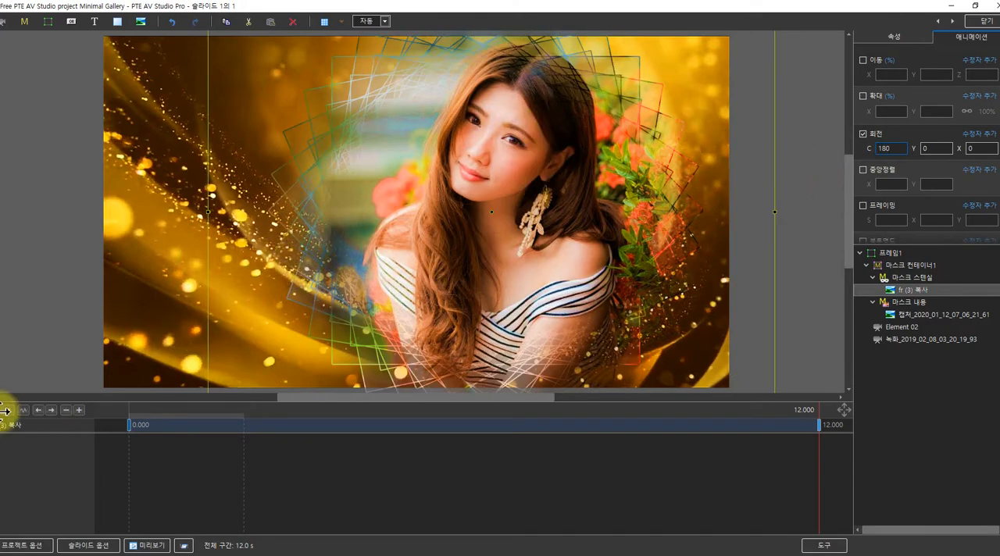
pyautogui.click(133, 418)
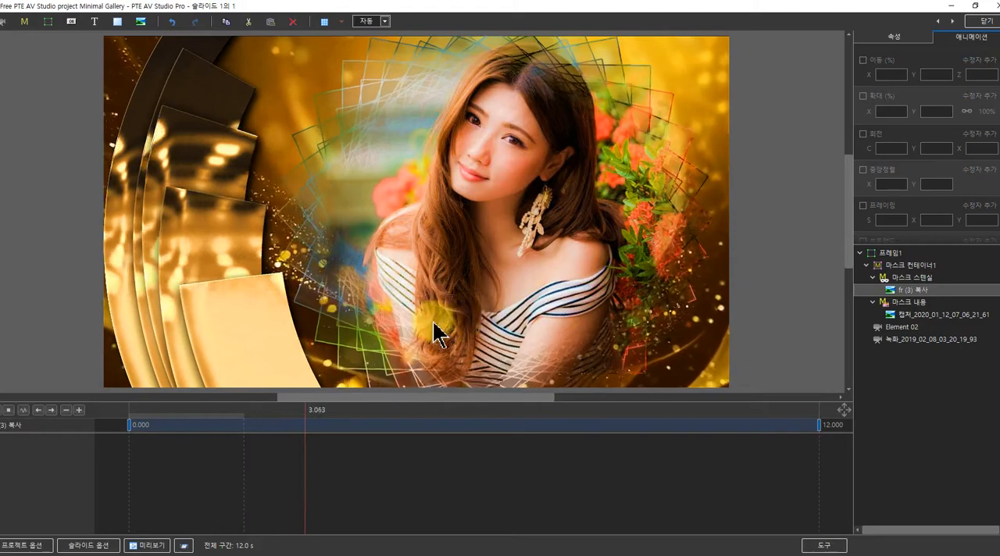
pyautogui.click(9, 411)
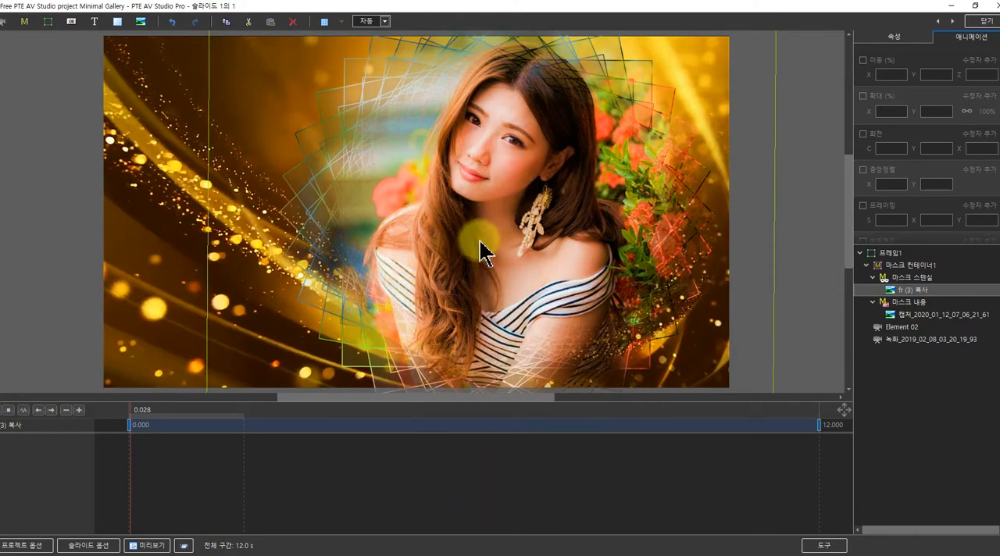
pyautogui.click(131, 424)
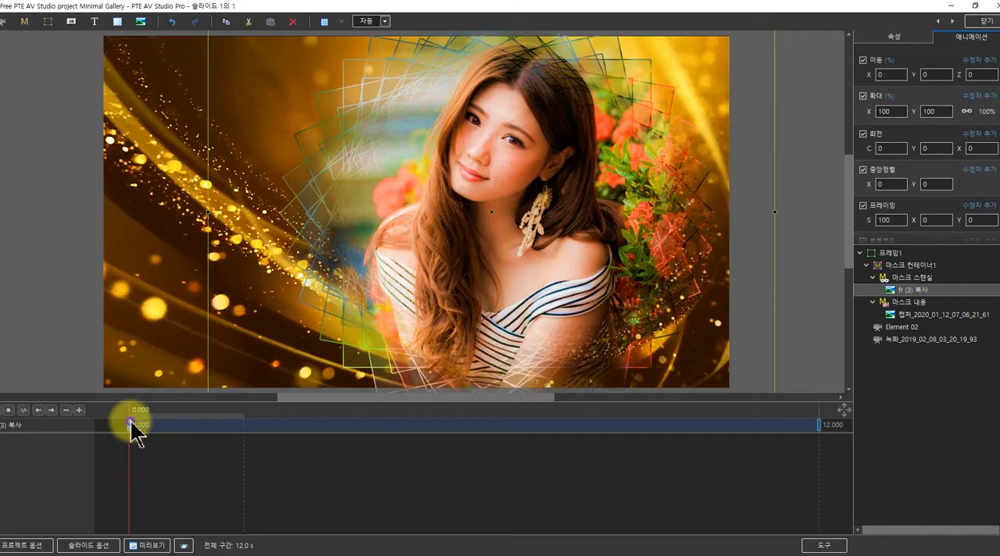
pyautogui.moveTo(871, 76); pyautogui.dragTo(868, 70)
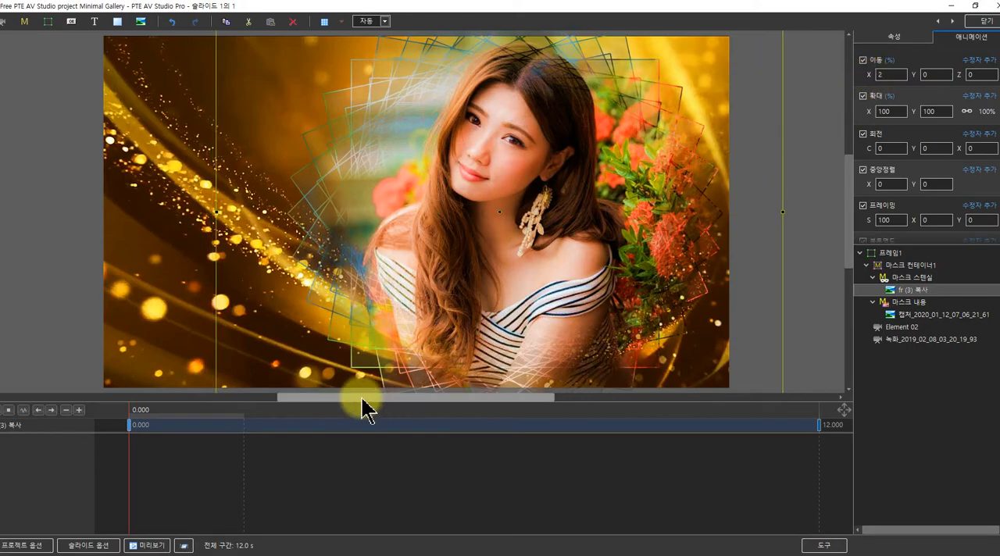
pyautogui.click(175, 22)
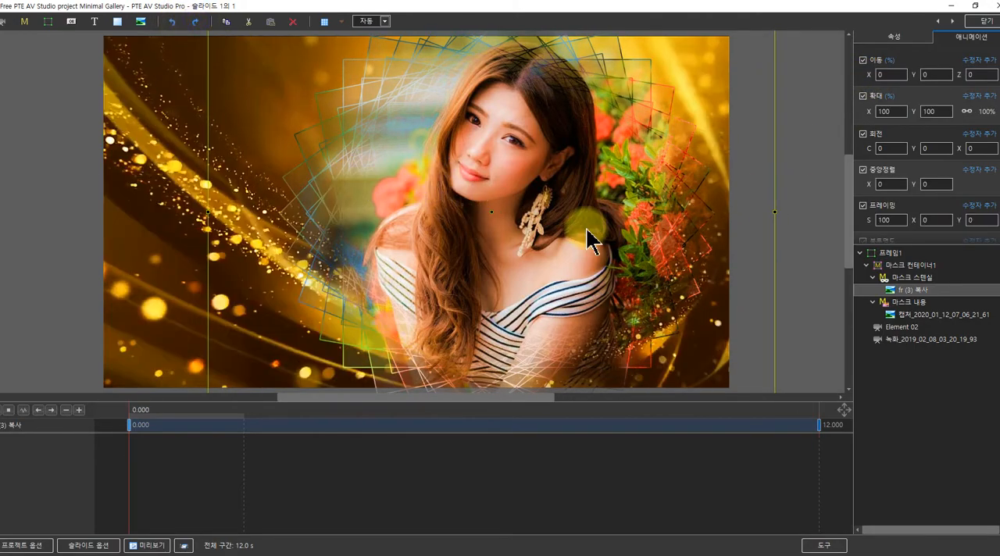
# Set the X position of the photo in the mask content to -42% at its first keyframe
pyautogui.click(922, 314)
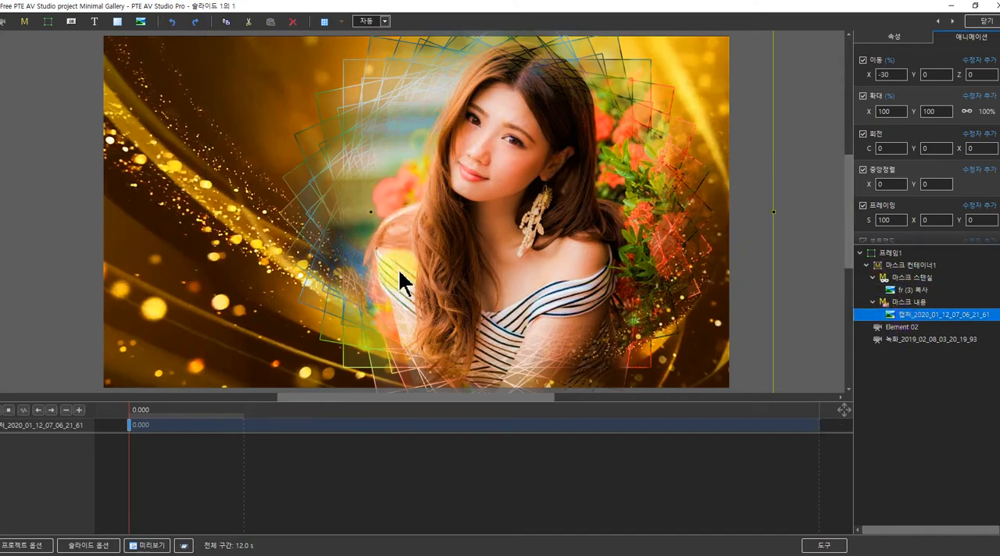
pyautogui.click(130, 428)
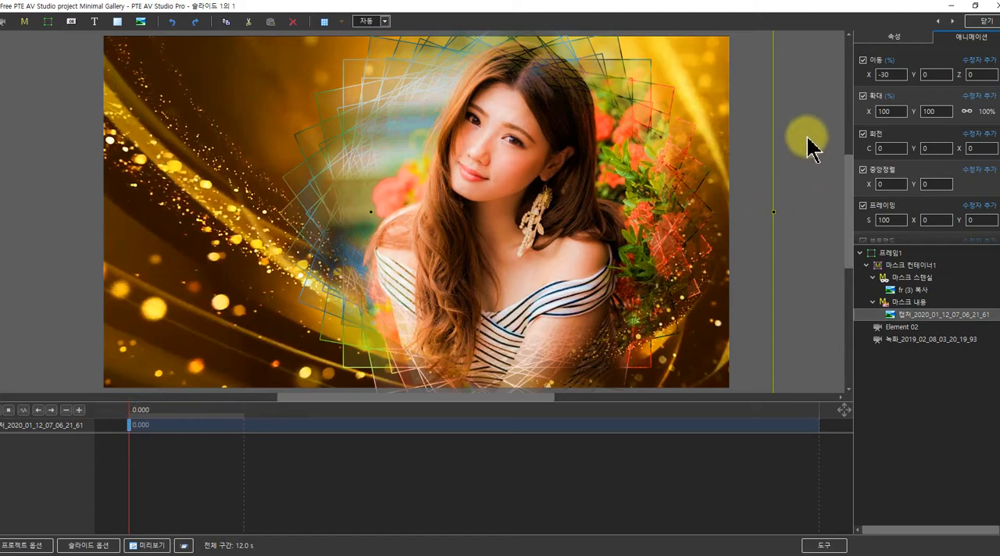
pyautogui.moveTo(867, 74); pyautogui.dragTo(861, 72)
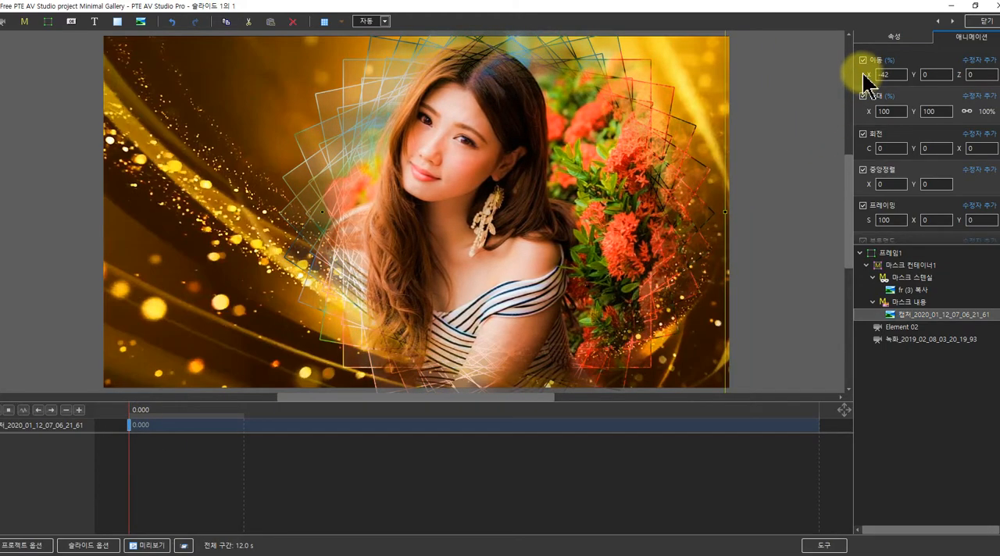
# Add a keyframe at 12 seconds to the masked photo, shift it back toward the right there, and play the slide
pyautogui.click(78, 410)
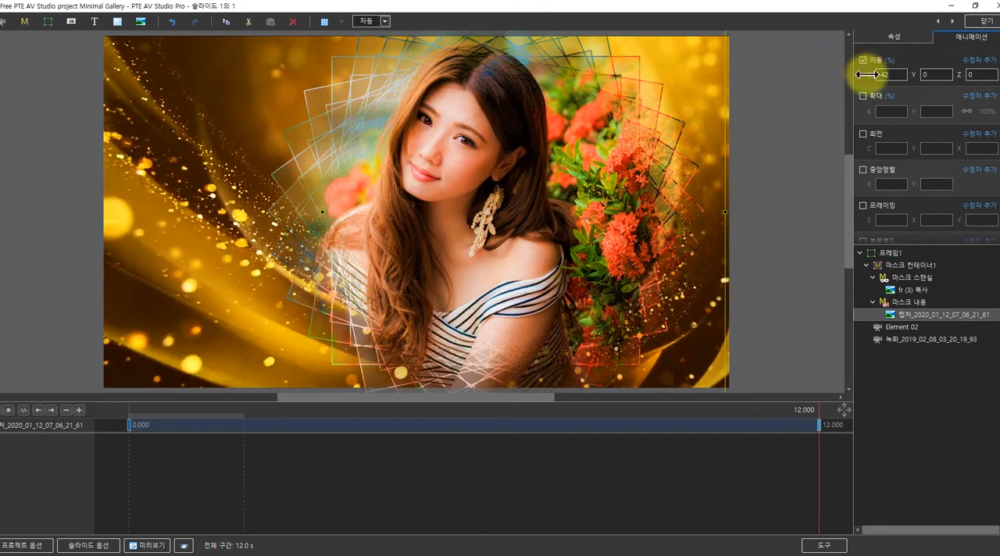
pyautogui.moveTo(867, 74); pyautogui.dragTo(871, 74)
pyautogui.click(131, 425)
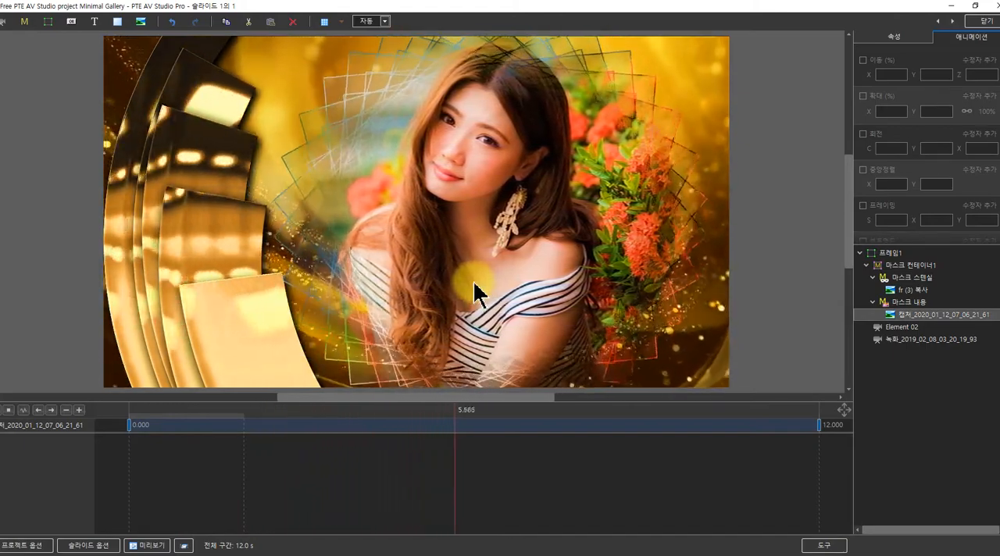
pyautogui.click(9, 410)
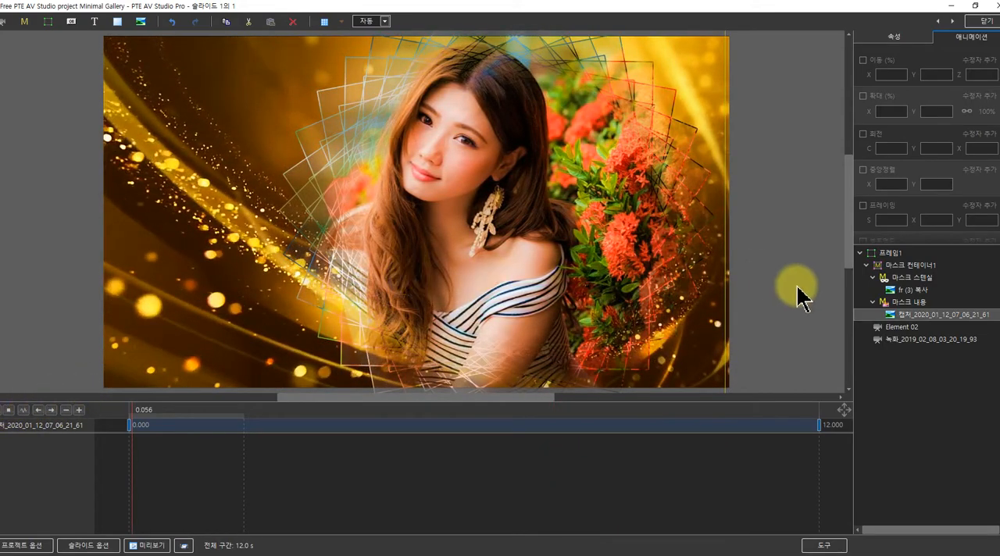
# Slow the Element 02 video to a speed of 64.52 with a duration of 0:15.721 and play the slide from the start
pyautogui.click(866, 265)
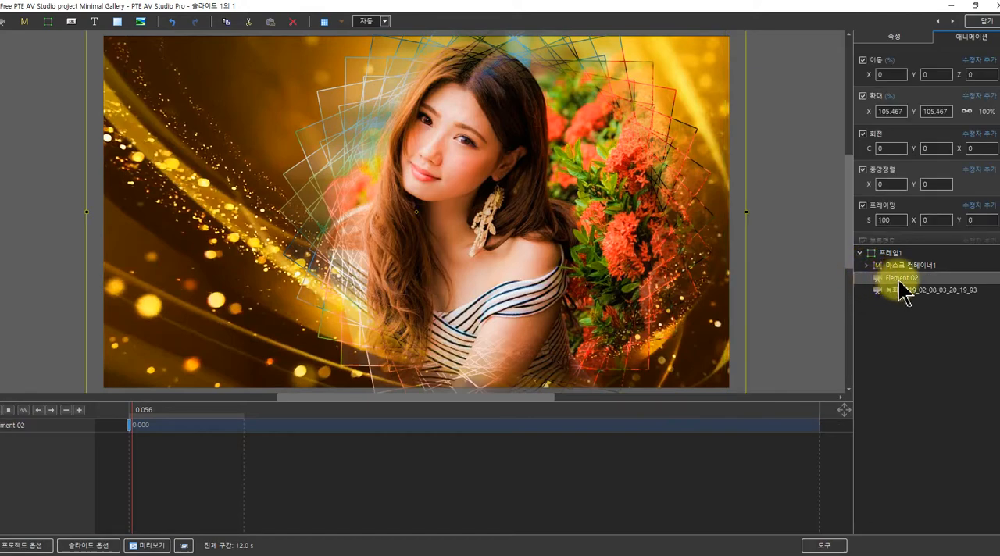
pyautogui.click(175, 424)
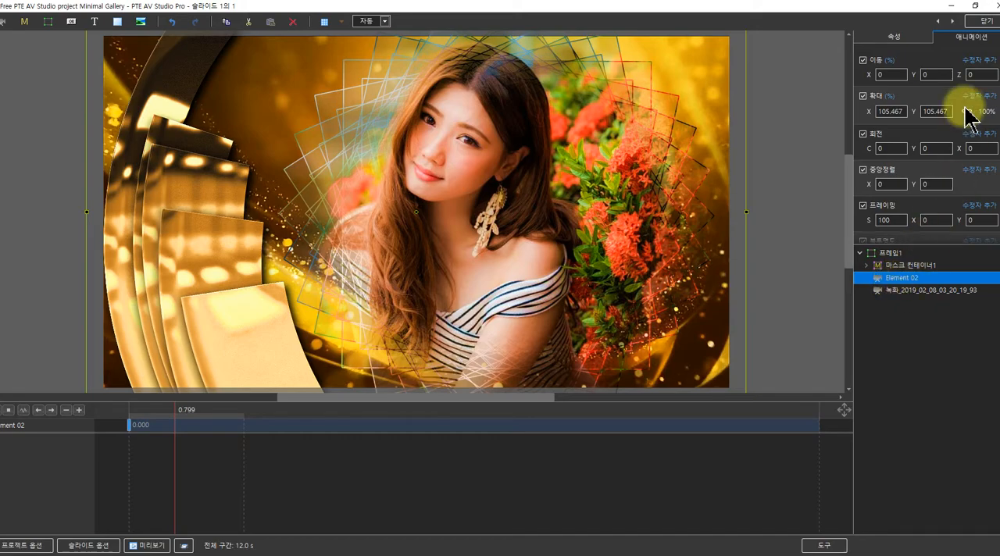
pyautogui.click(894, 37)
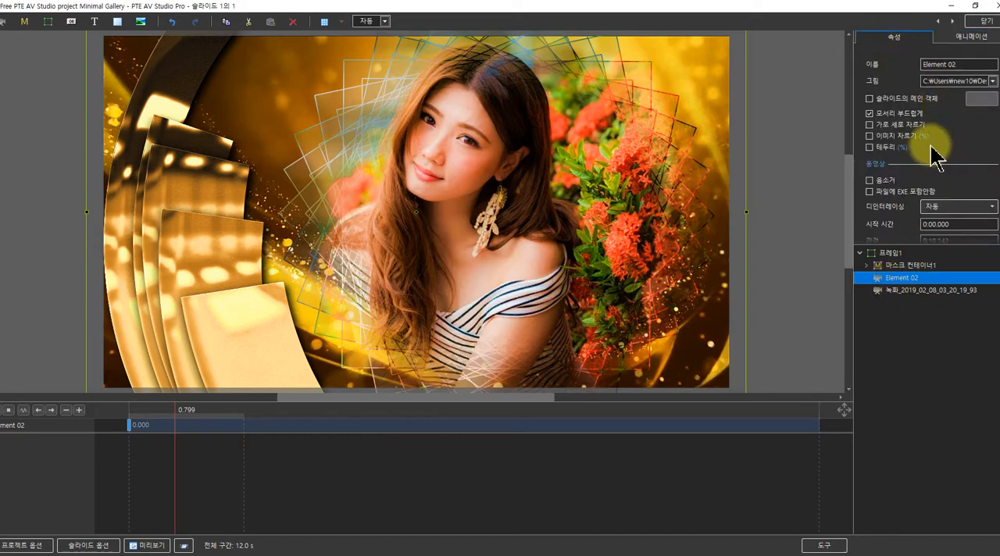
pyautogui.scroll(-1, 935, 156)
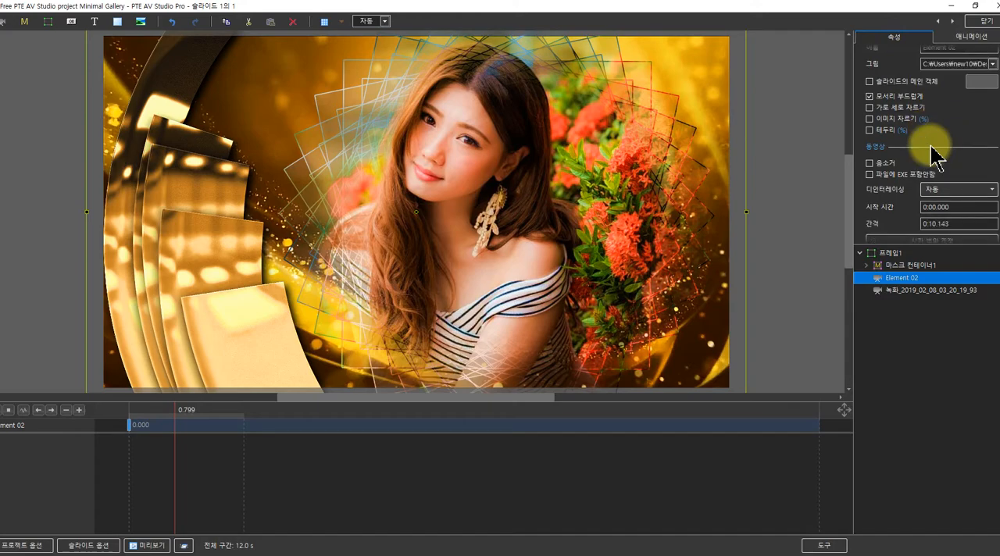
pyautogui.scroll(-6, 935, 156)
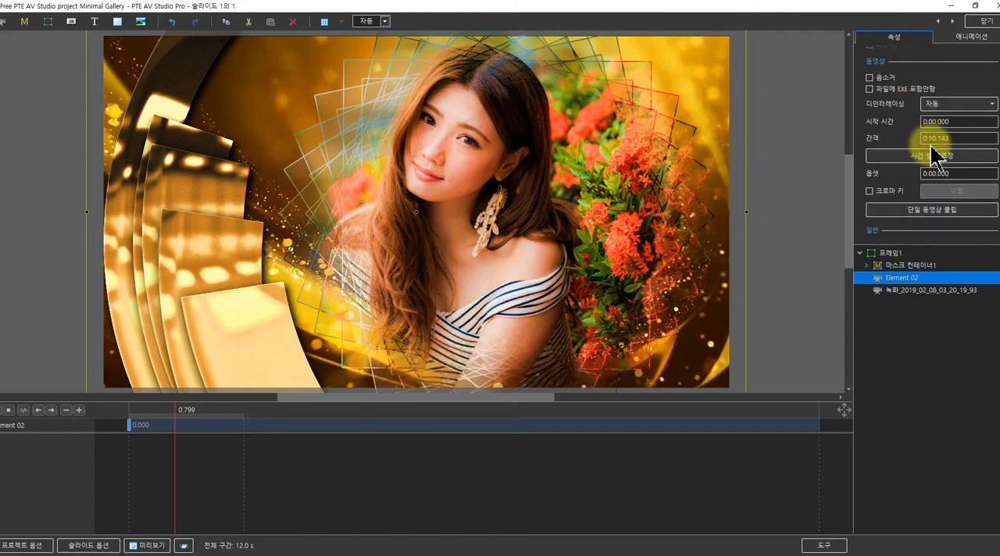
pyautogui.scroll(4, 935, 156)
pyautogui.scroll(-3, 935, 156)
pyautogui.scroll(6, 935, 156)
pyautogui.scroll(-9, 935, 156)
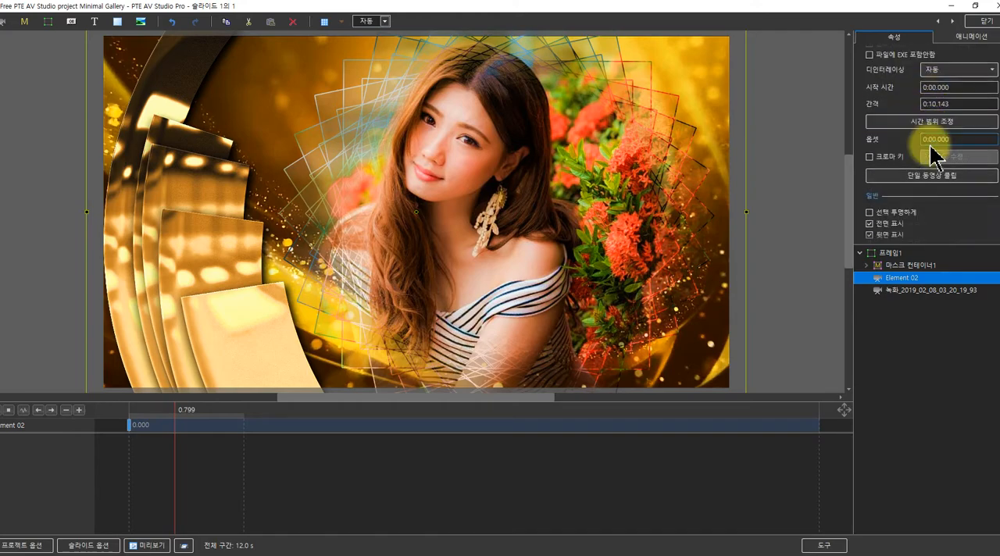
pyautogui.scroll(2, 935, 156)
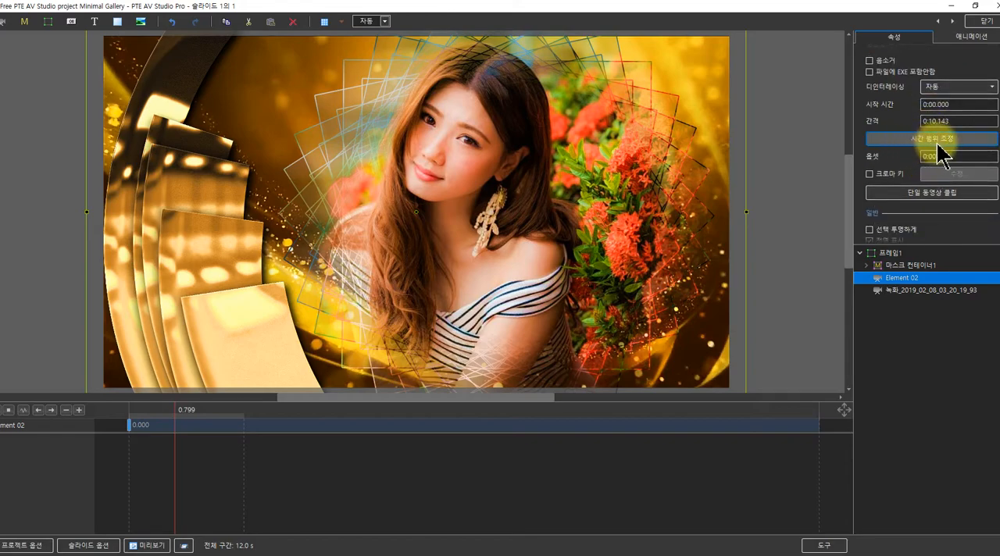
pyautogui.click(941, 142)
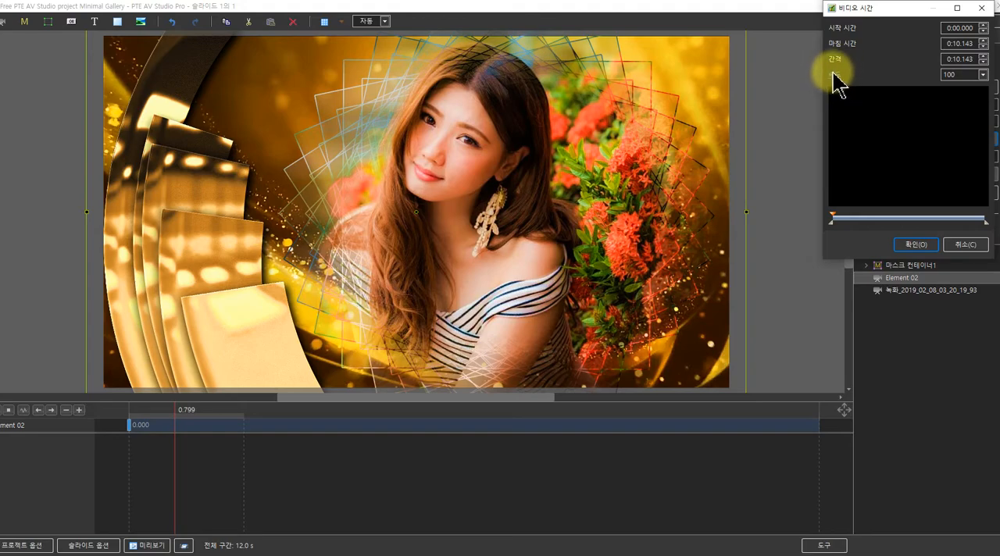
pyautogui.click(985, 75)
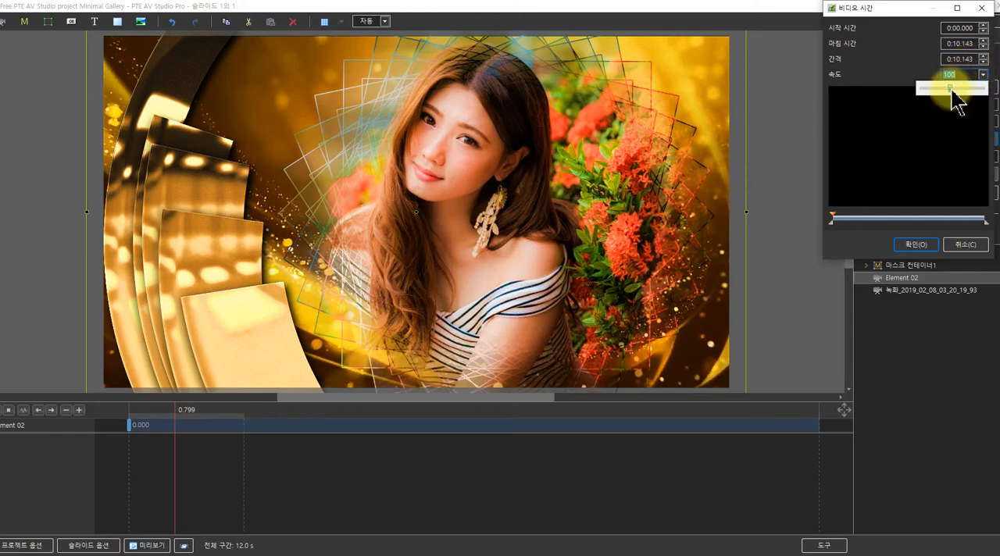
pyautogui.moveTo(950, 91)
pyautogui.mouseDown()
pyautogui.moveTo(941, 90)
pyautogui.moveTo(960, 89)
pyautogui.mouseUp()
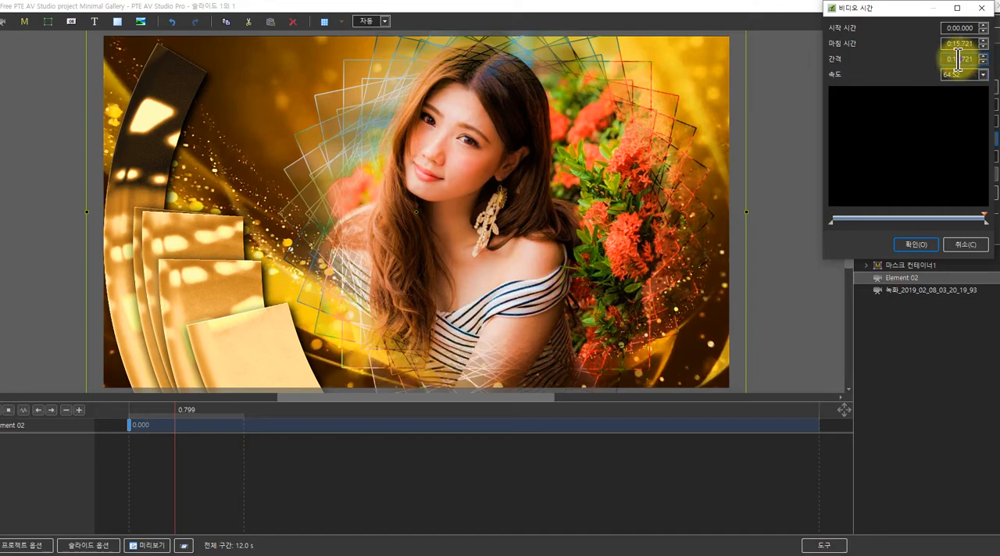
pyautogui.click(915, 246)
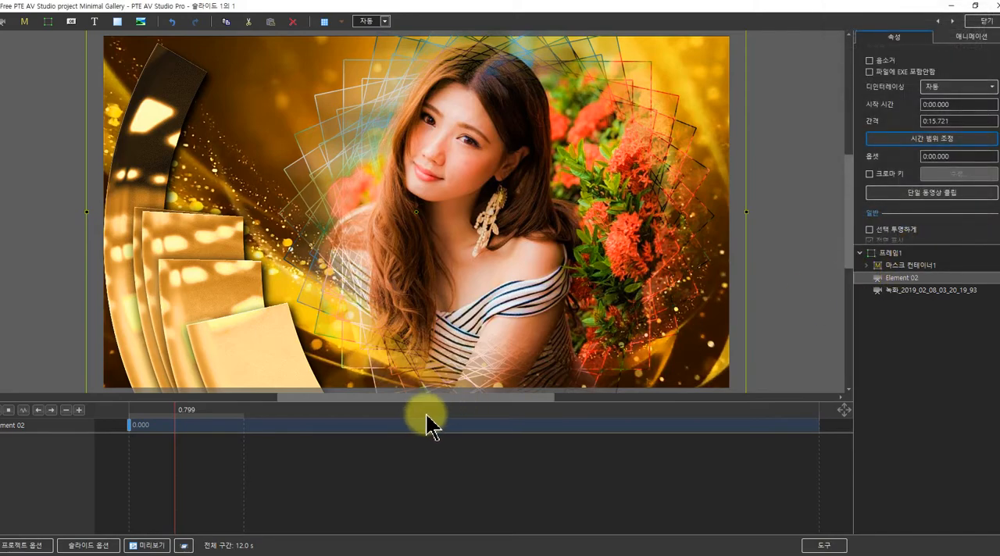
pyautogui.click(131, 426)
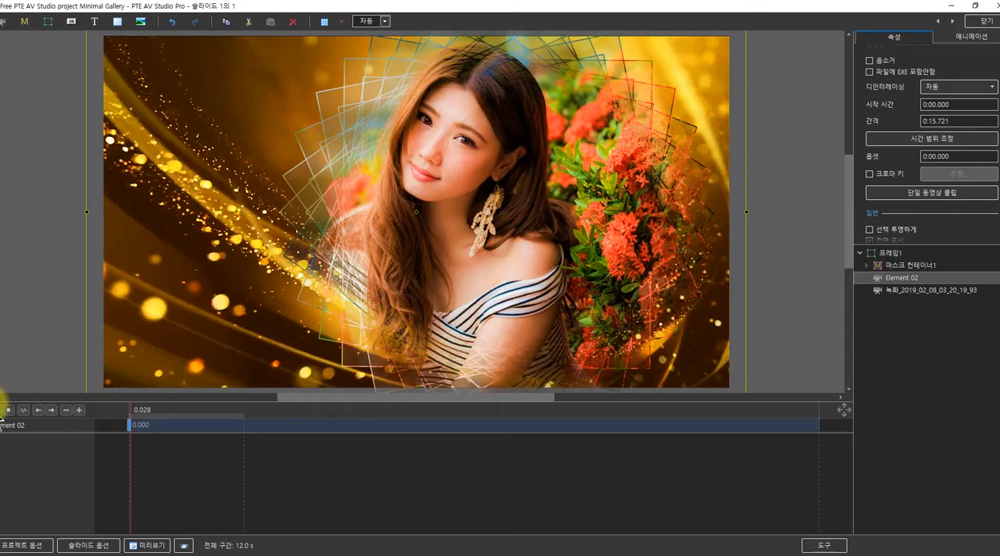
pyautogui.click(7, 409)
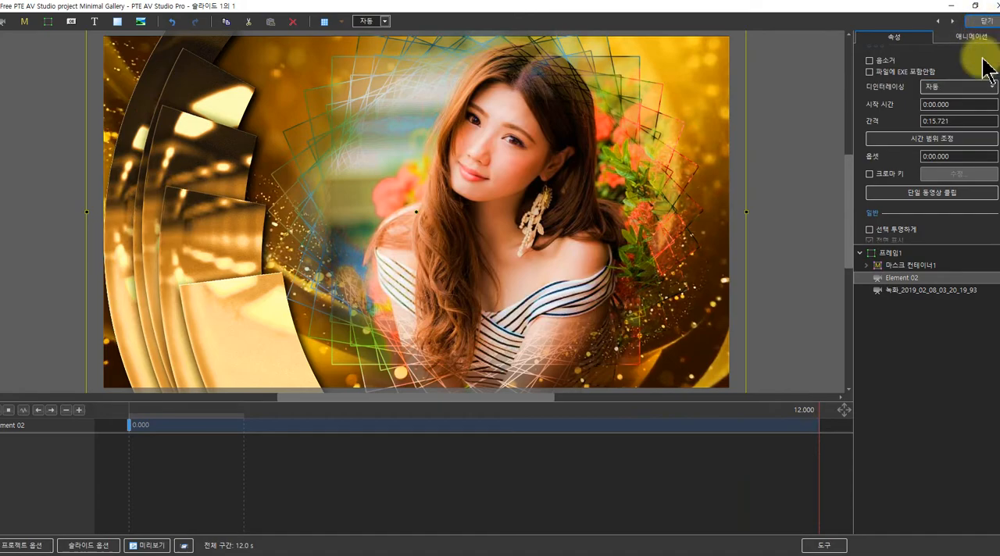
# Close the object editor, copy the first slide in the slide list, and paste it as the second slide
pyautogui.click(862, 253)
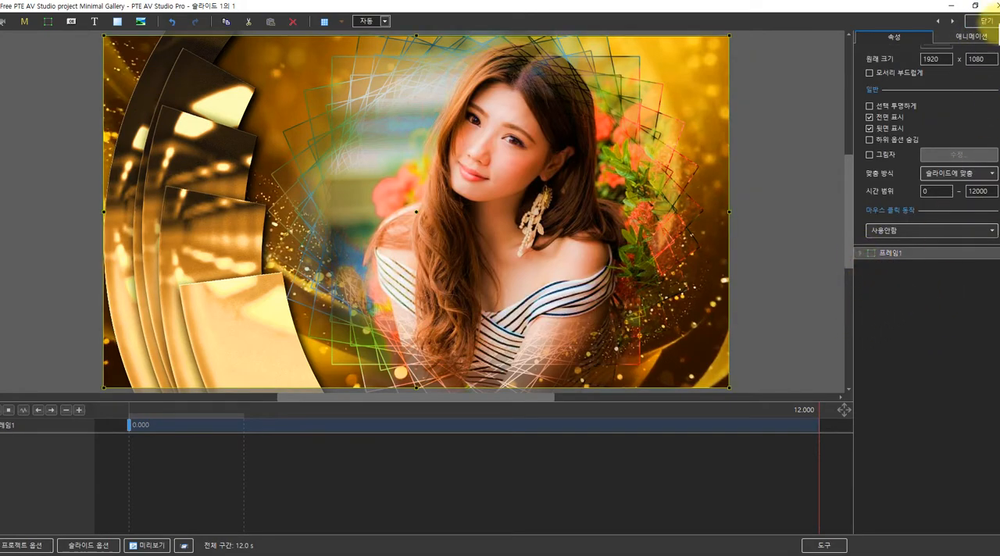
pyautogui.click(995, 24)
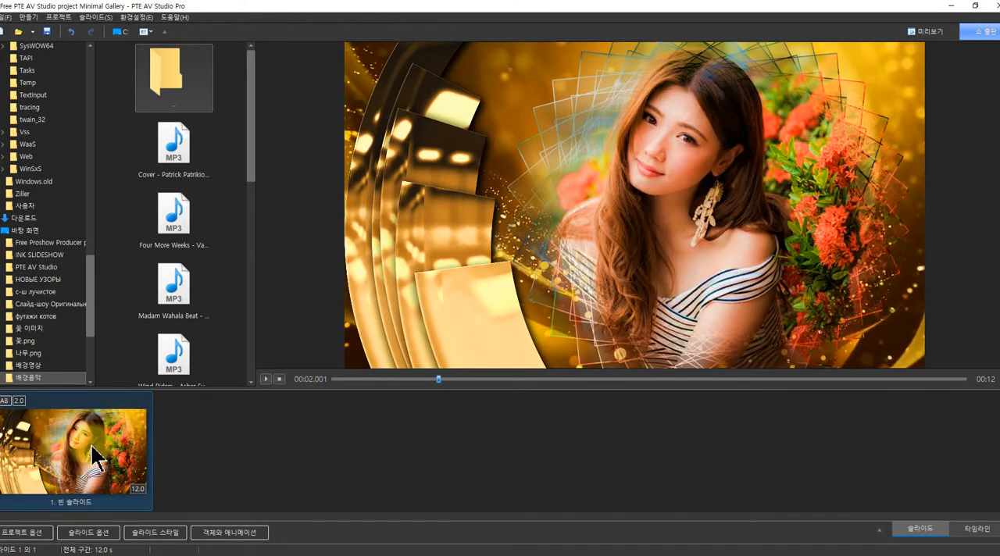
pyautogui.rightClick(92, 452)
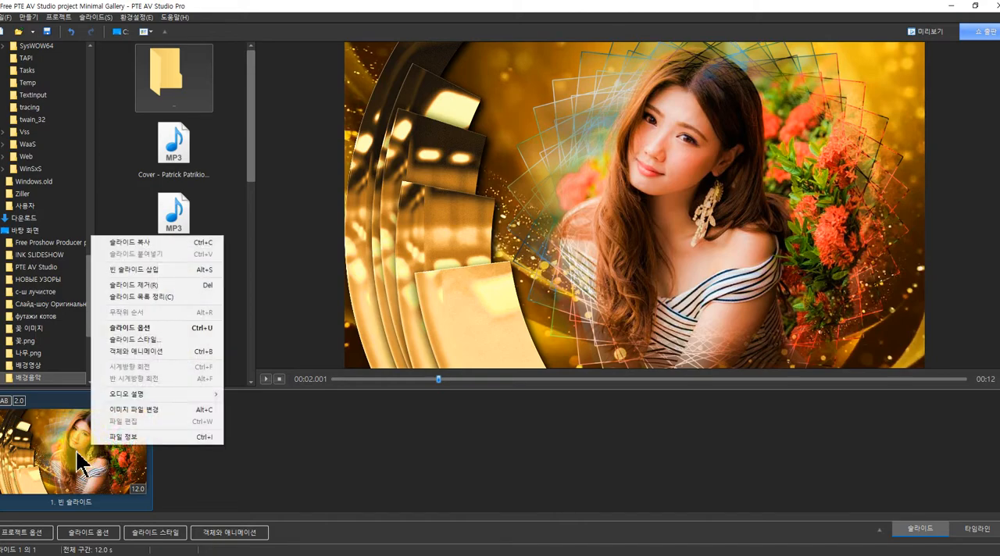
pyautogui.rightClick(79, 448)
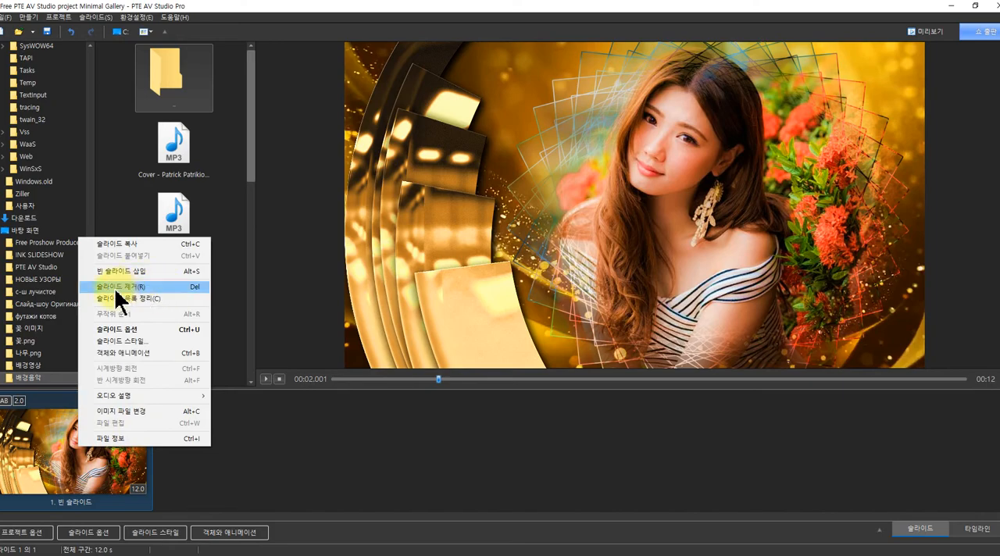
pyautogui.click(129, 244)
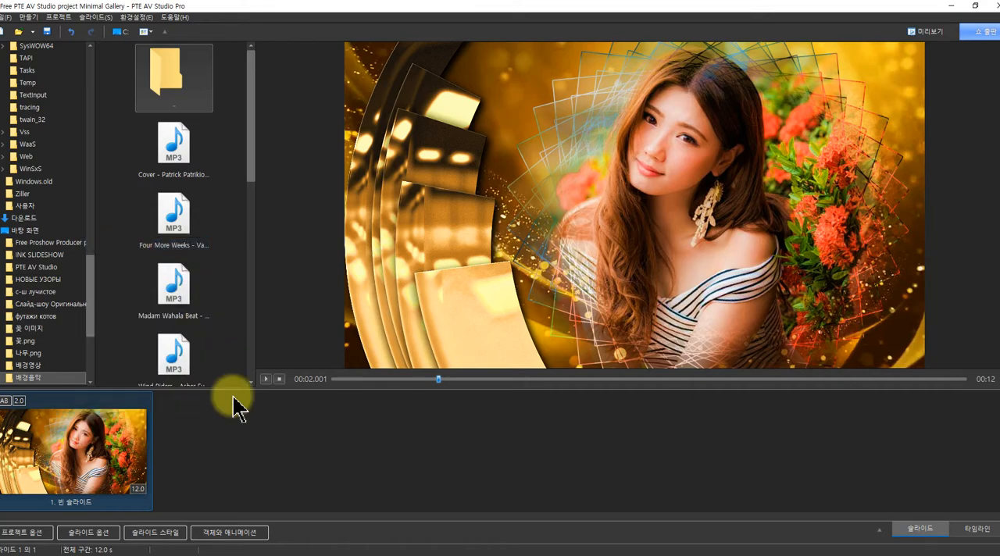
pyautogui.rightClick(524, 446)
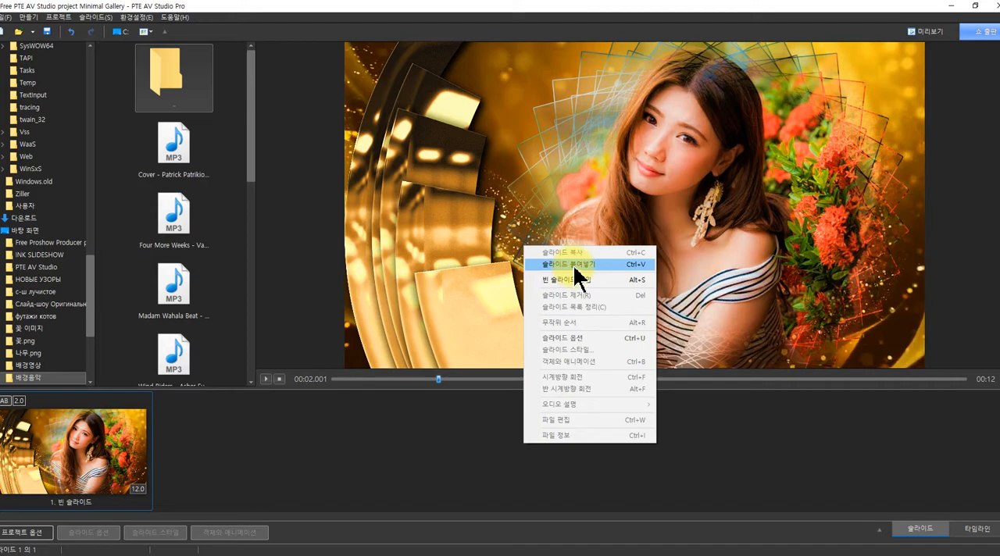
pyautogui.click(573, 264)
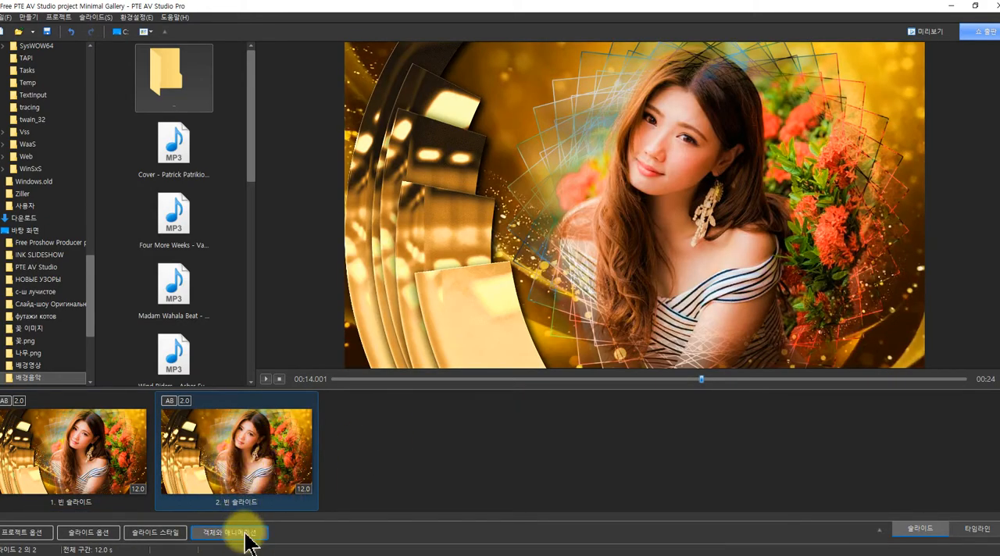
# Mirror the second slide's composition horizontally by setting the Y rotation of its frame 프레임1 to 180
pyautogui.click(237, 534)
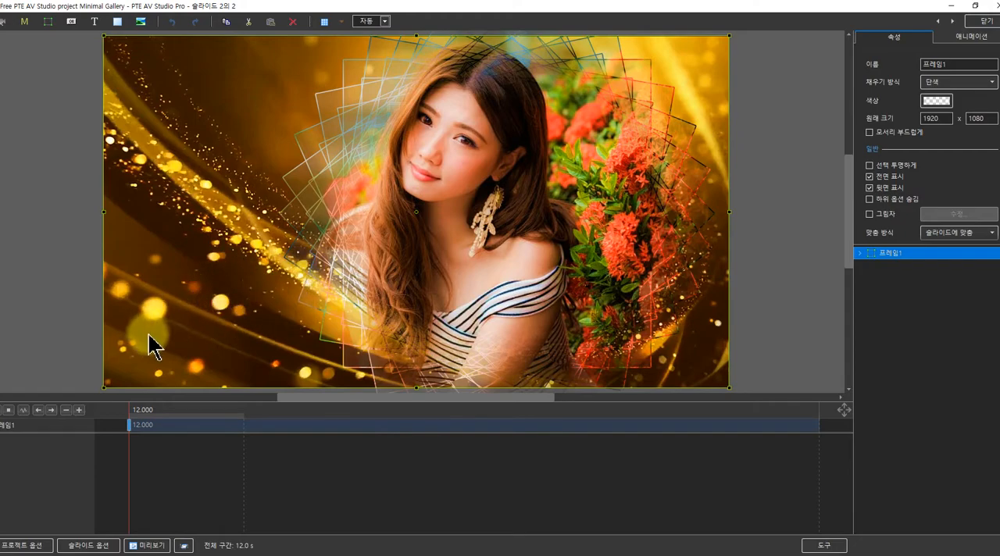
pyautogui.click(984, 21)
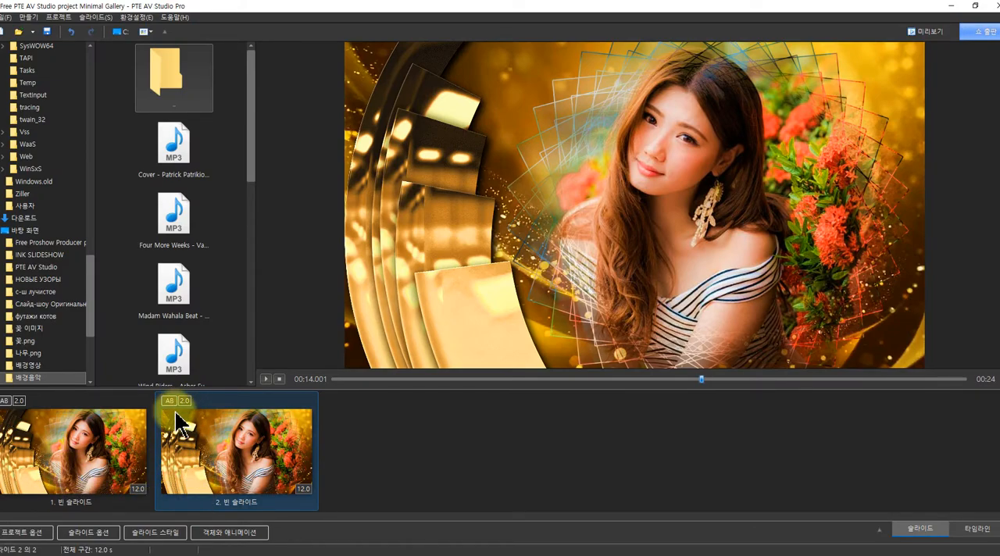
pyautogui.click(215, 533)
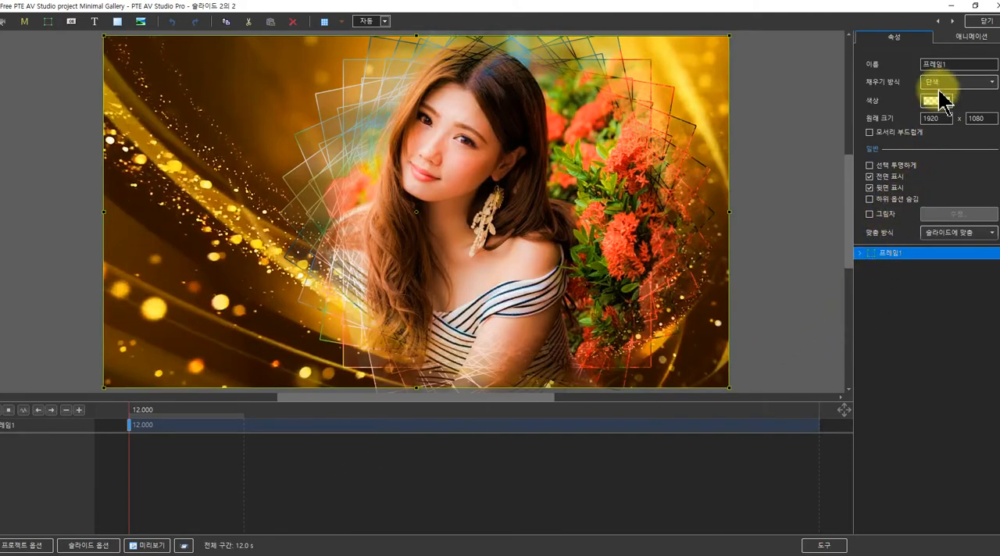
pyautogui.click(966, 39)
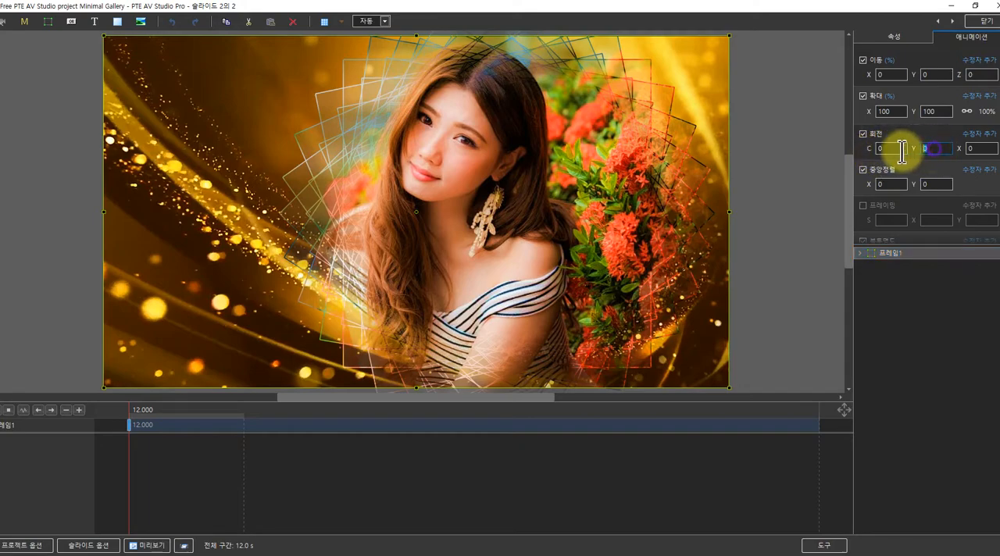
pyautogui.write('180')
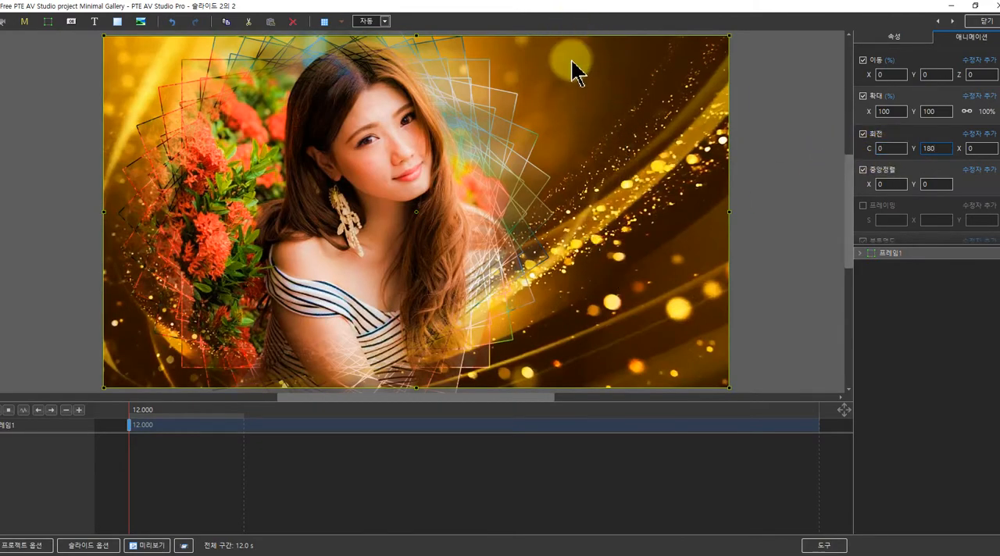
pyautogui.moveTo(132, 418); pyautogui.dragTo(102, 414)
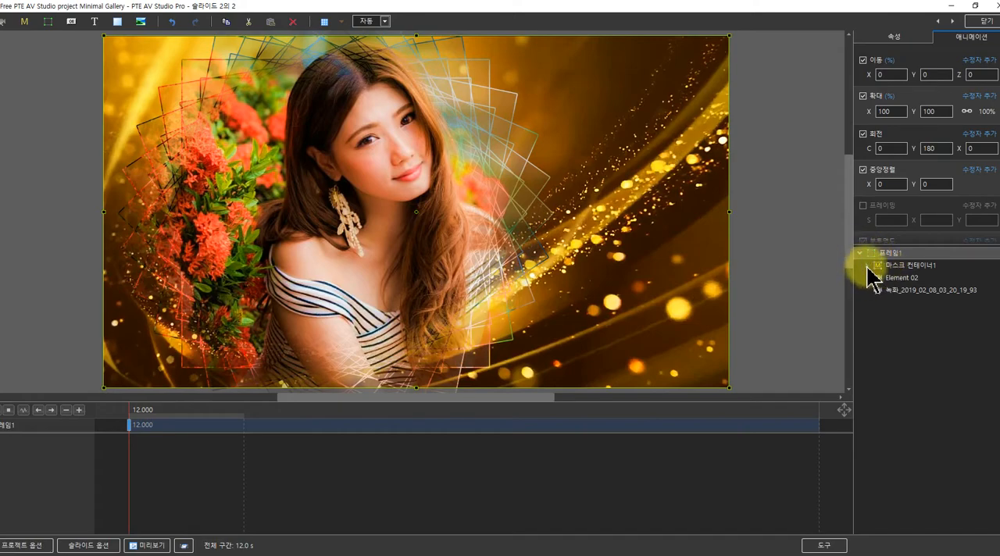
# Replace the second slide's mask content photo with 캡처_2020_01_12_06_45_12_232.jpg and scrub to about 14 seconds to check it
pyautogui.click(866, 265)
pyautogui.click(872, 301)
pyautogui.click(893, 315)
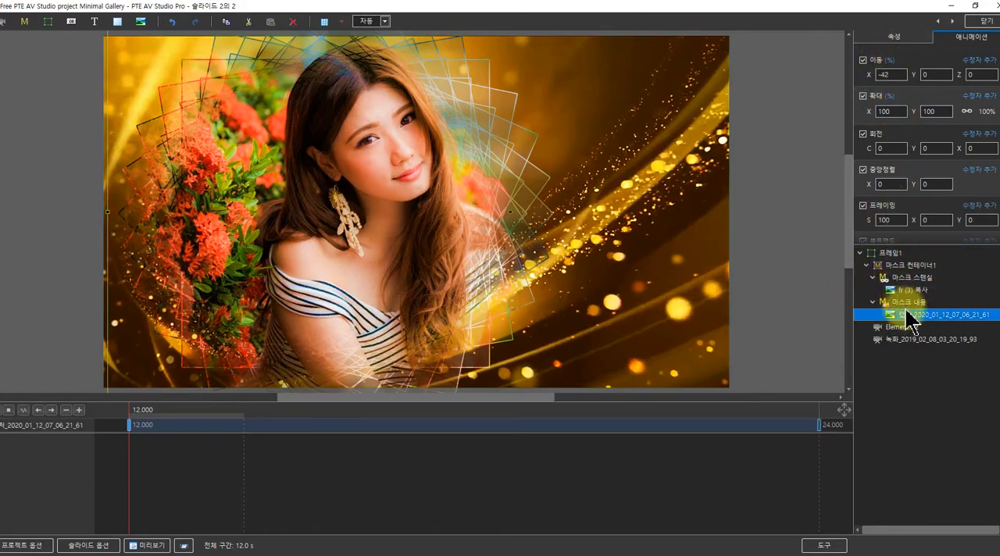
pyautogui.click(896, 37)
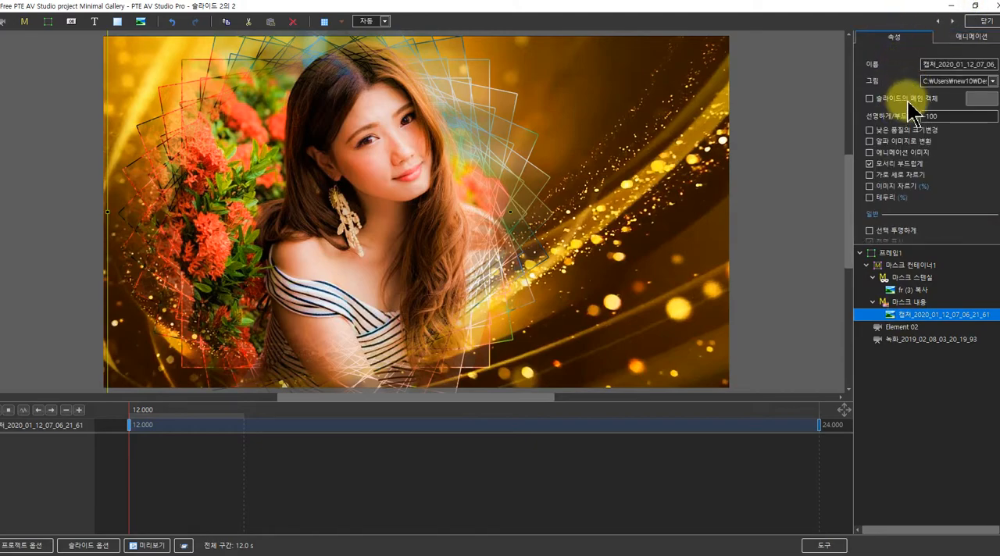
pyautogui.click(993, 82)
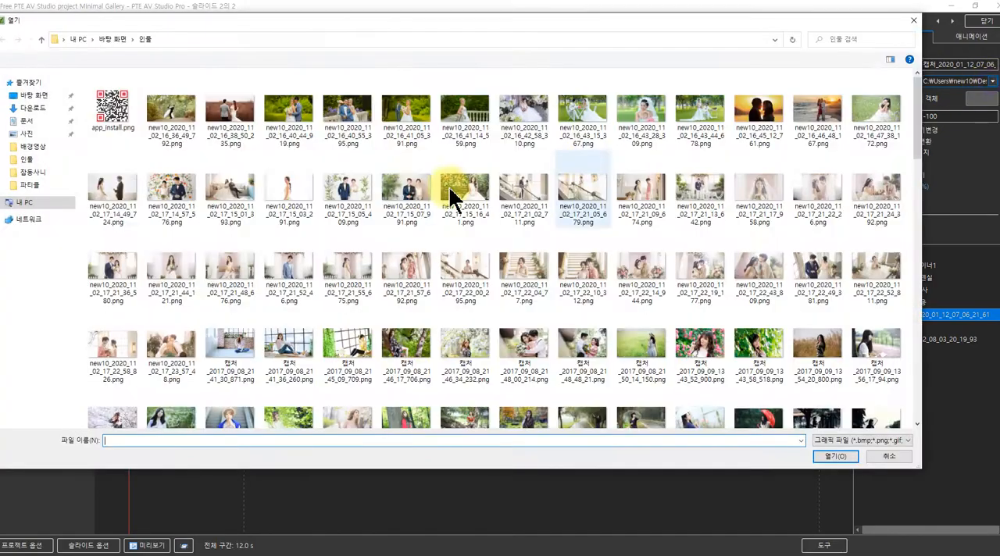
pyautogui.scroll(-5, 375, 234)
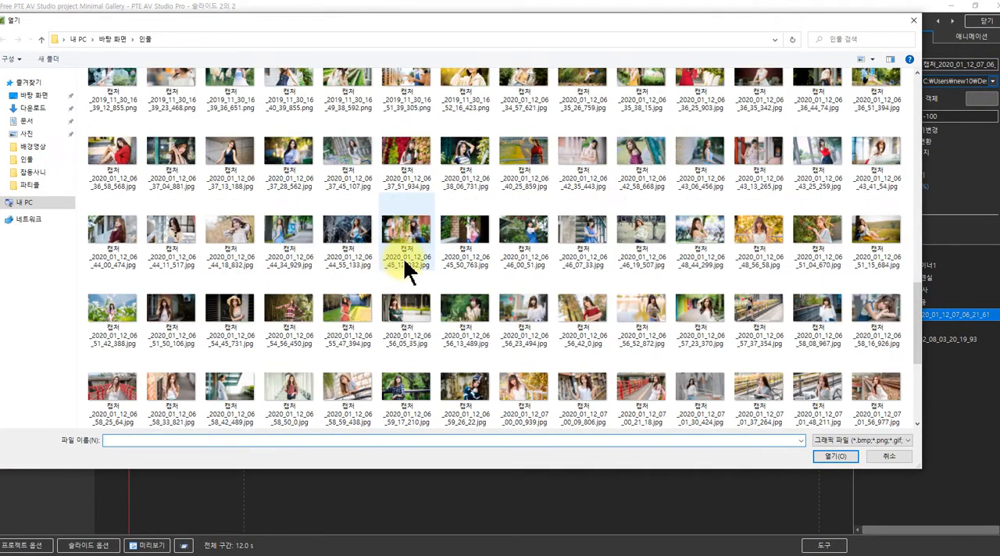
pyautogui.click(413, 248)
pyautogui.click(830, 460)
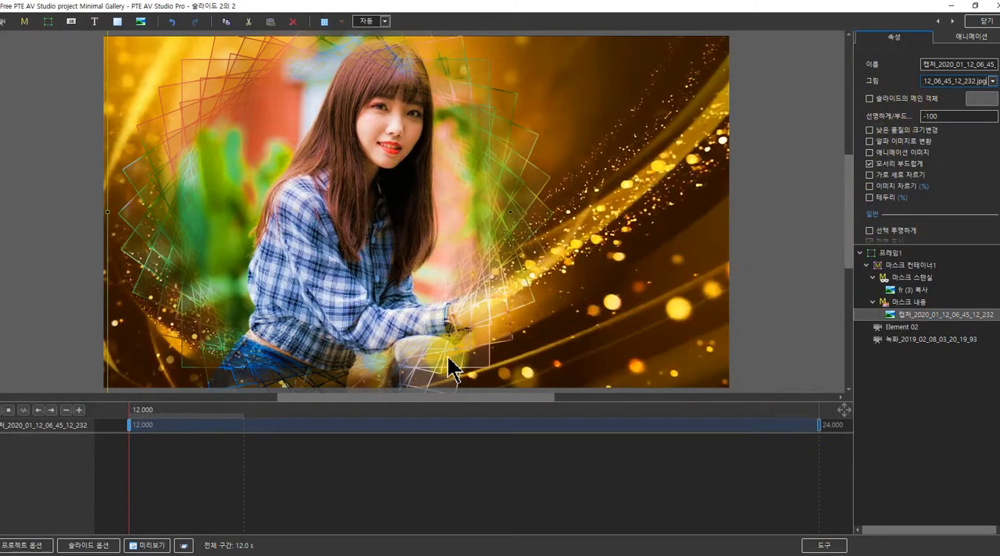
pyautogui.click(185, 418)
pyautogui.moveTo(193, 426); pyautogui.dragTo(254, 356)
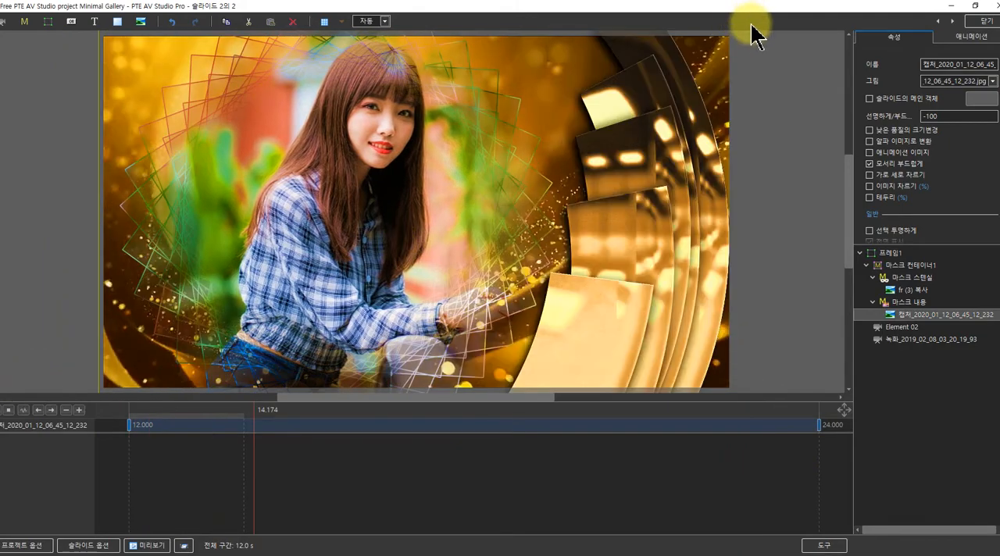
# Return to the slide list, copy the second slide, and paste it as the third slide
pyautogui.click(974, 23)
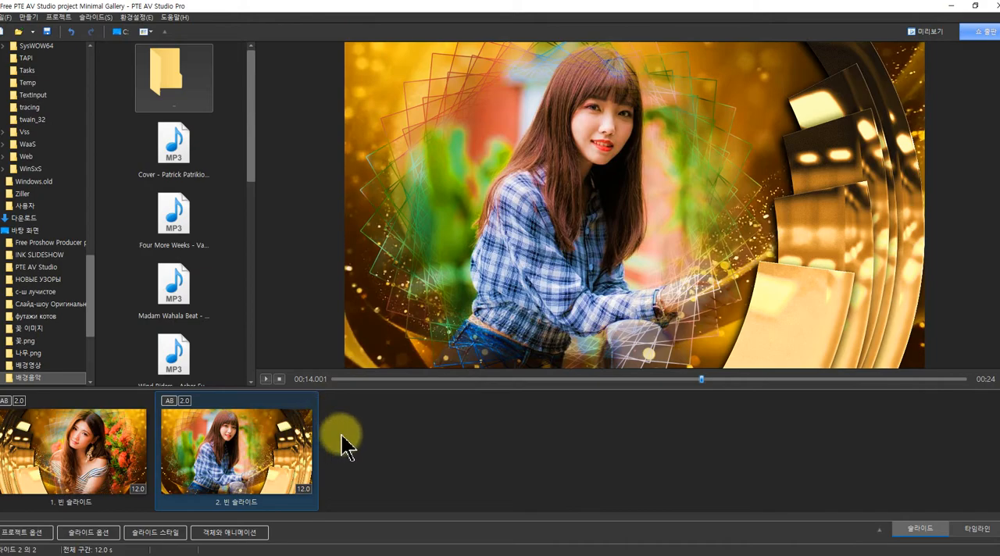
pyautogui.rightClick(268, 452)
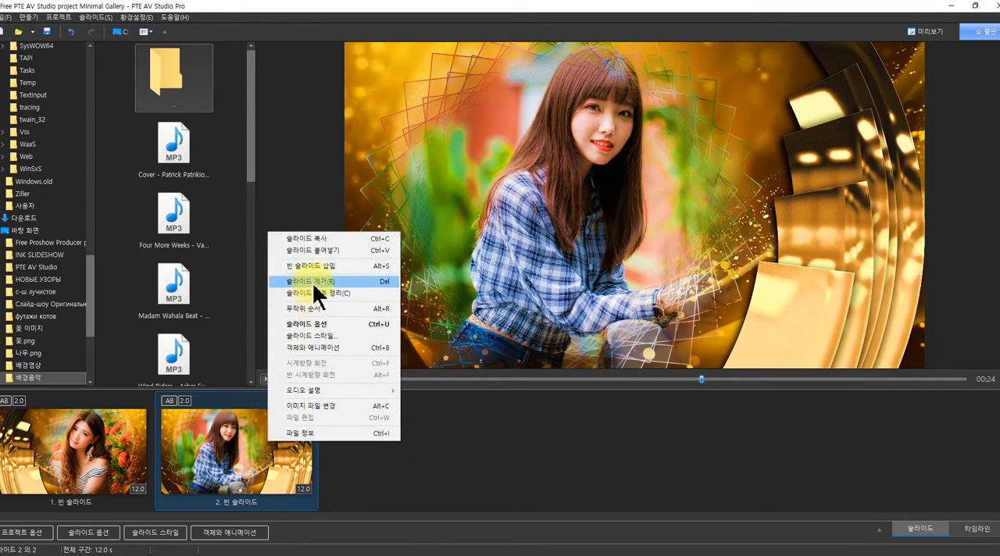
pyautogui.click(310, 241)
pyautogui.rightClick(362, 432)
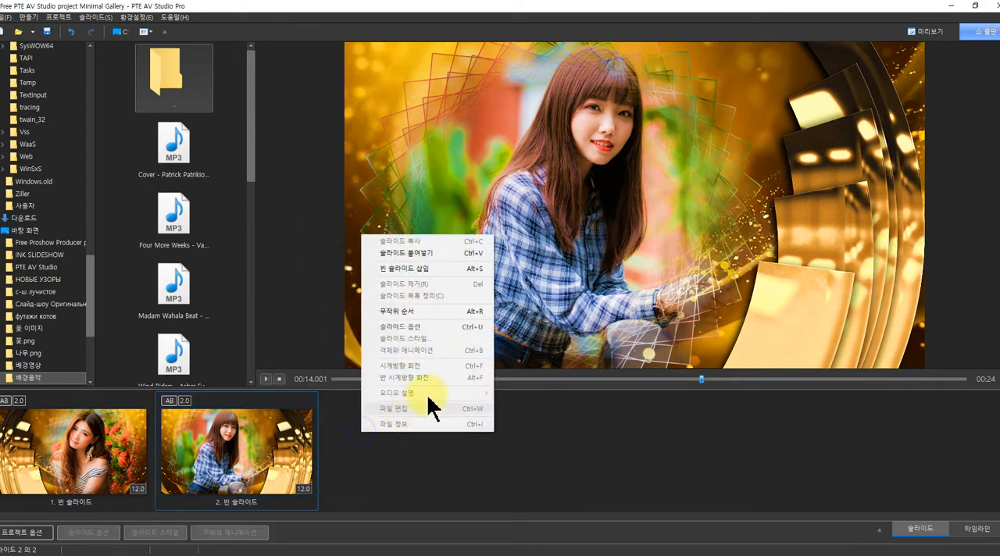
pyautogui.click(396, 254)
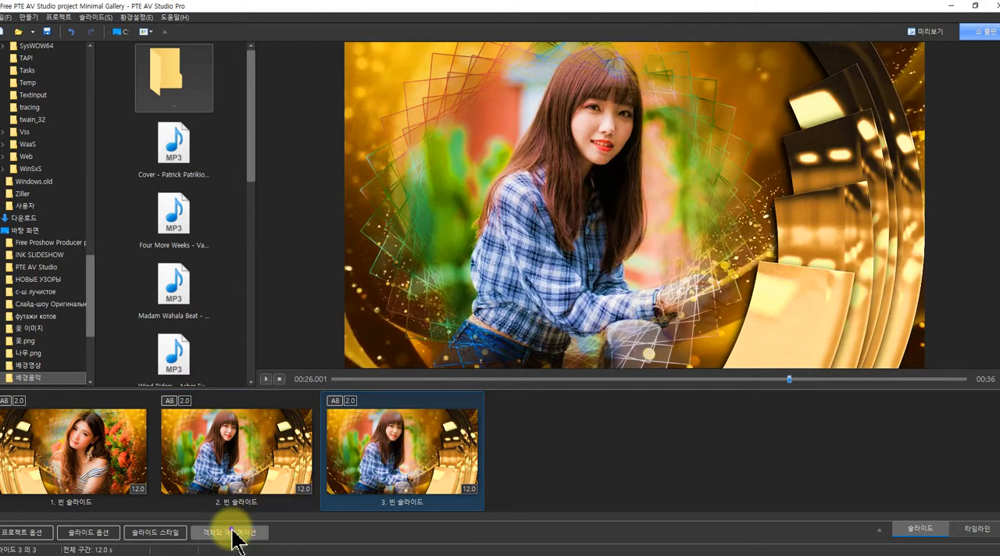
# Flip the third slide's composition vertically by setting the X rotation of its frame 프레임1 to 180
pyautogui.click(230, 532)
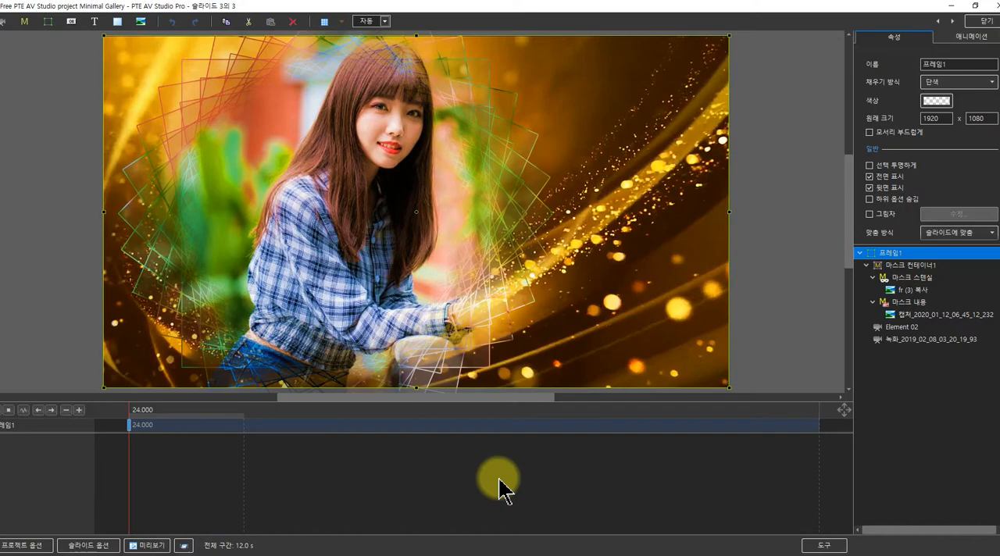
pyautogui.click(861, 252)
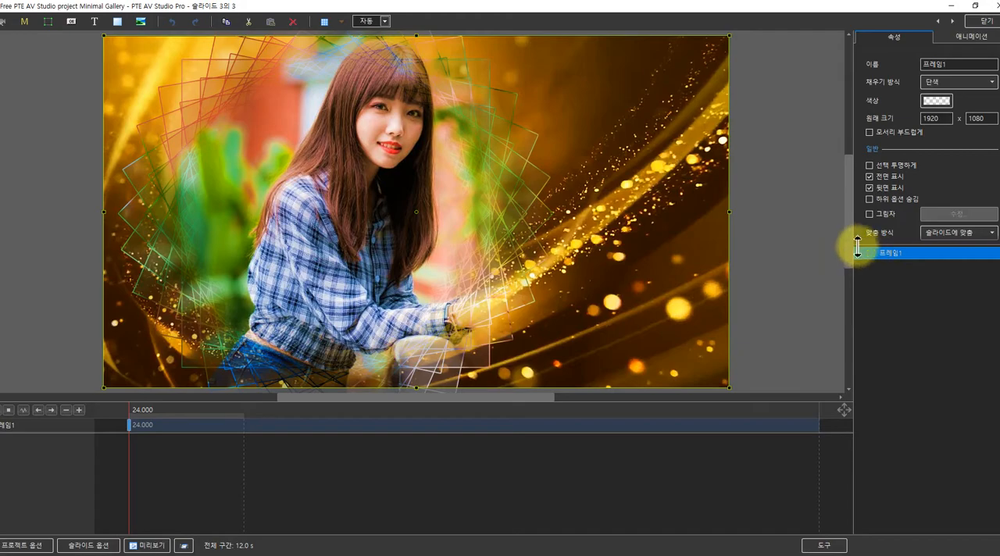
pyautogui.click(860, 253)
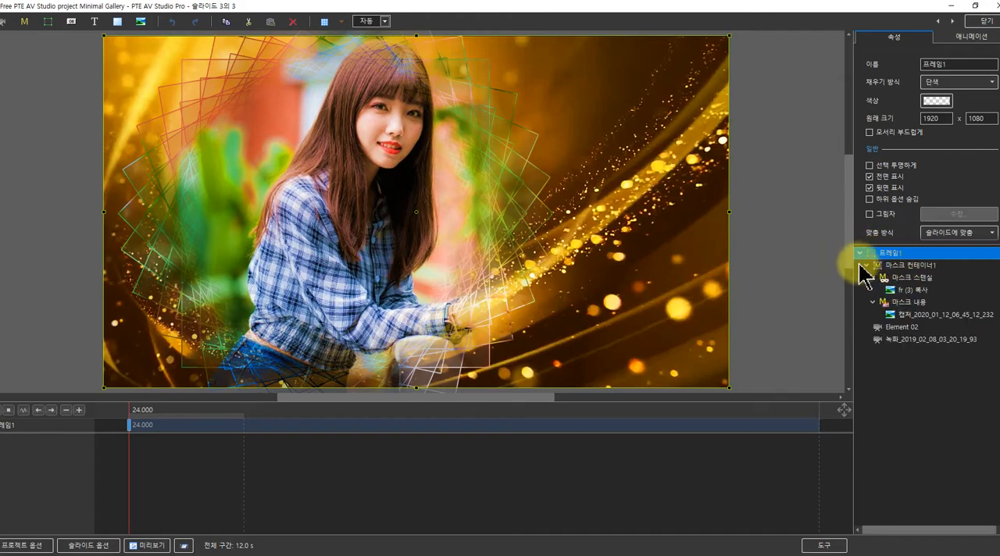
pyautogui.click(861, 254)
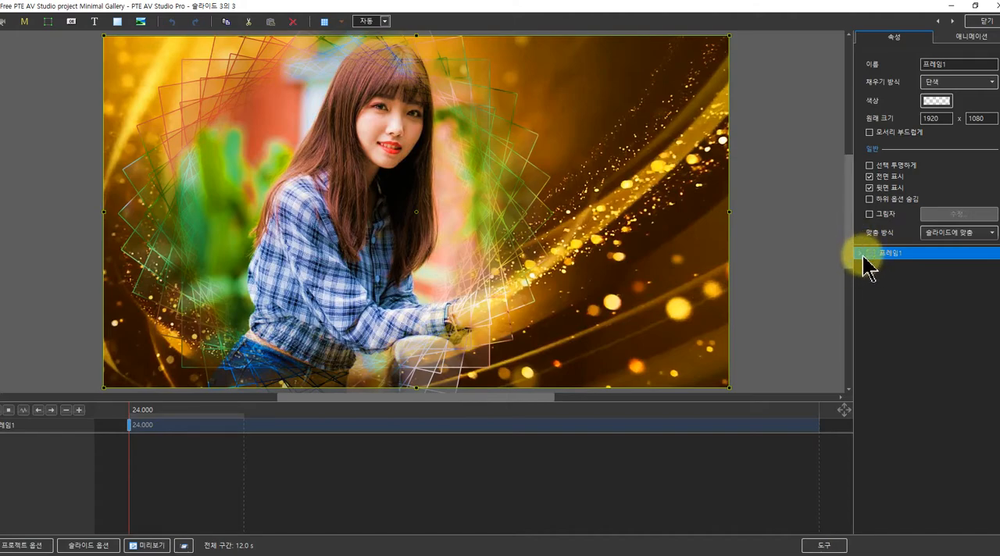
pyautogui.click(966, 39)
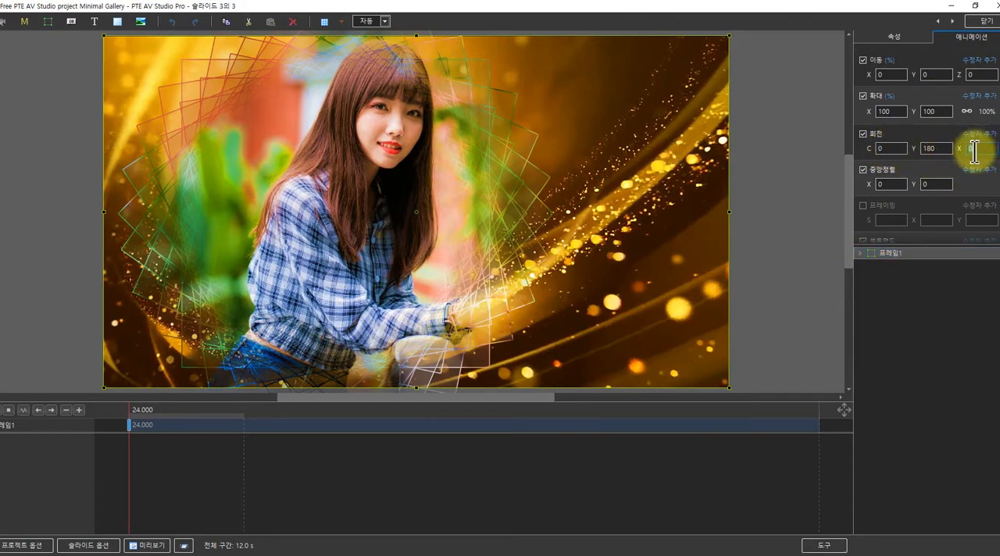
pyautogui.write('180')
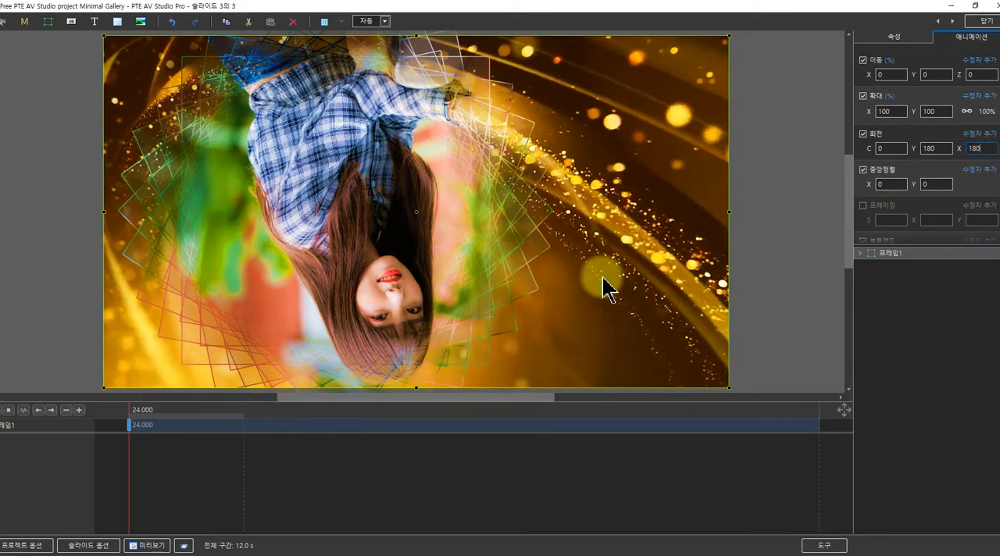
pyautogui.moveTo(136, 428); pyautogui.dragTo(321, 412)
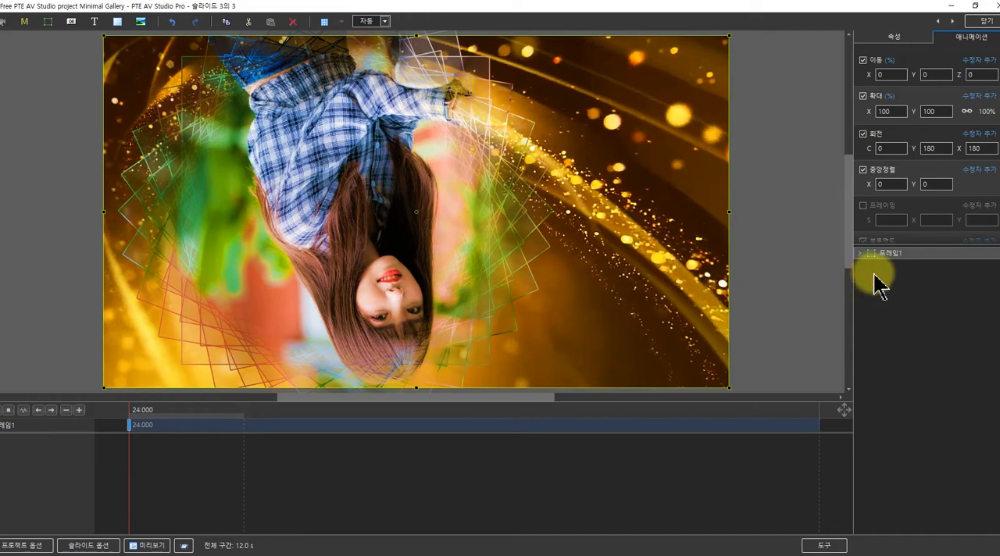
# Replace the third slide's mask content photo with 캡처_2020_01_12_06_55_47_394.jpg from the 인물 folder
pyautogui.click(862, 253)
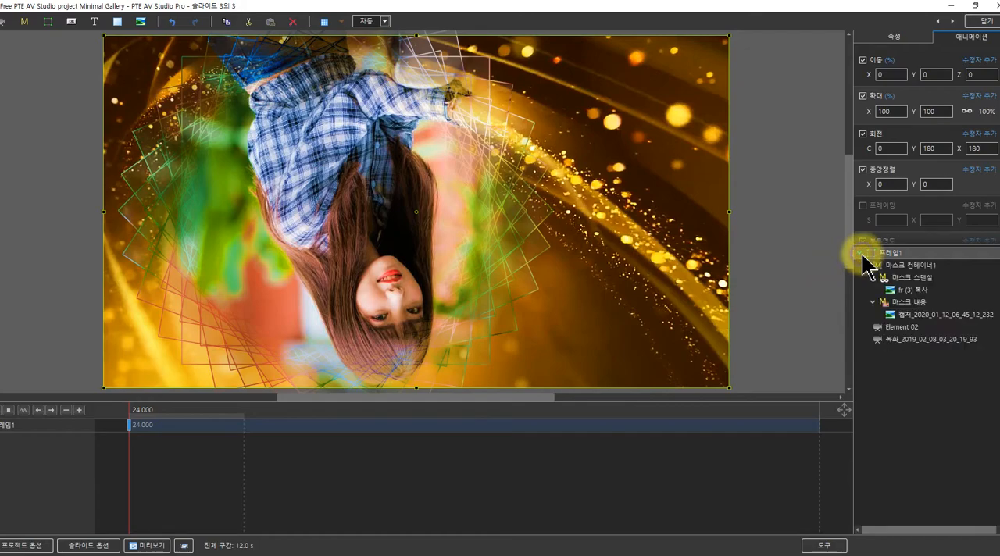
pyautogui.click(899, 316)
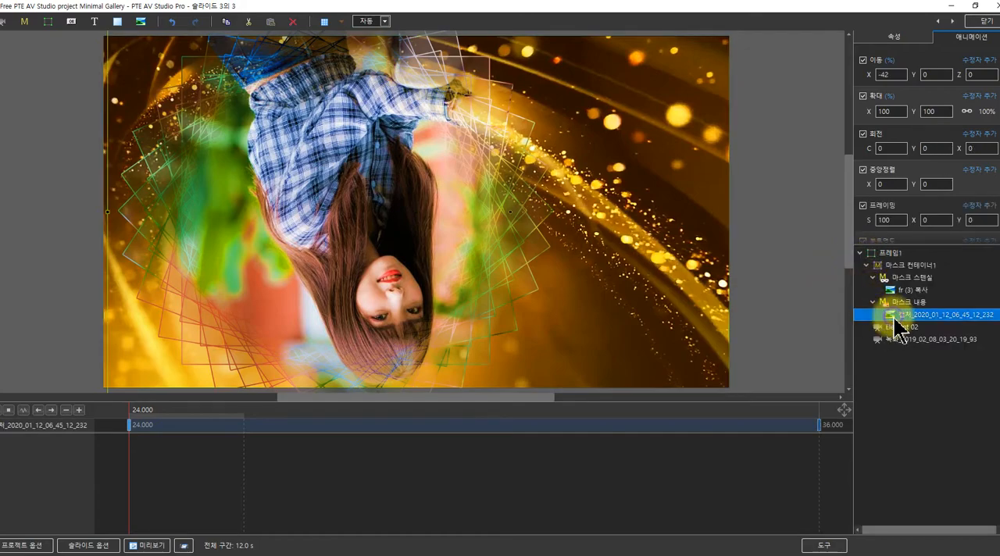
pyautogui.click(893, 36)
pyautogui.click(991, 82)
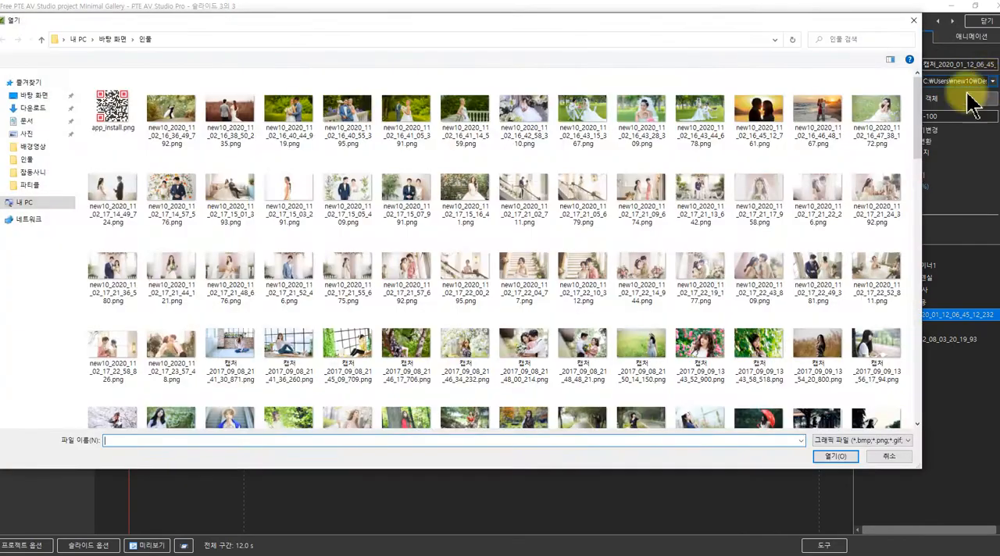
pyautogui.scroll(-10, 400, 344)
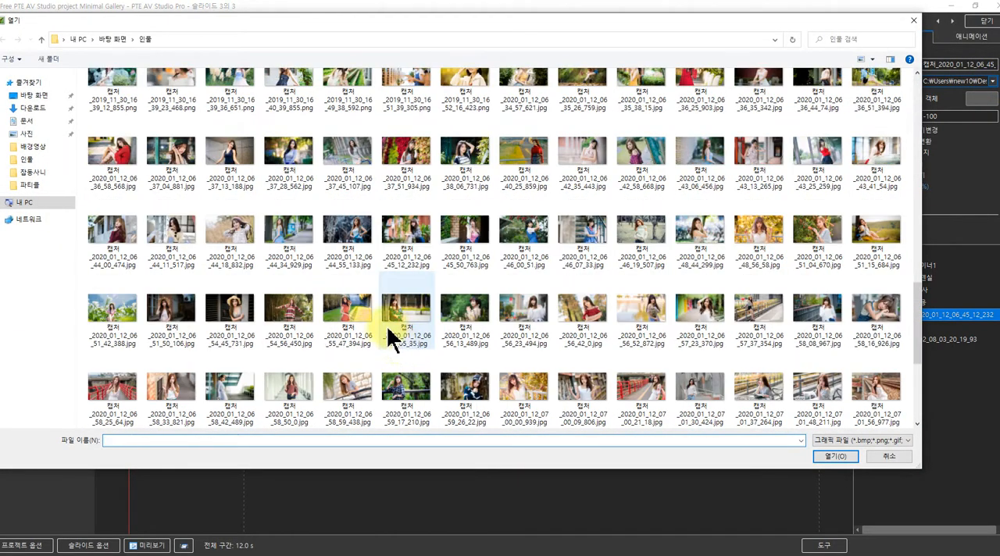
pyautogui.click(361, 313)
pyautogui.click(833, 456)
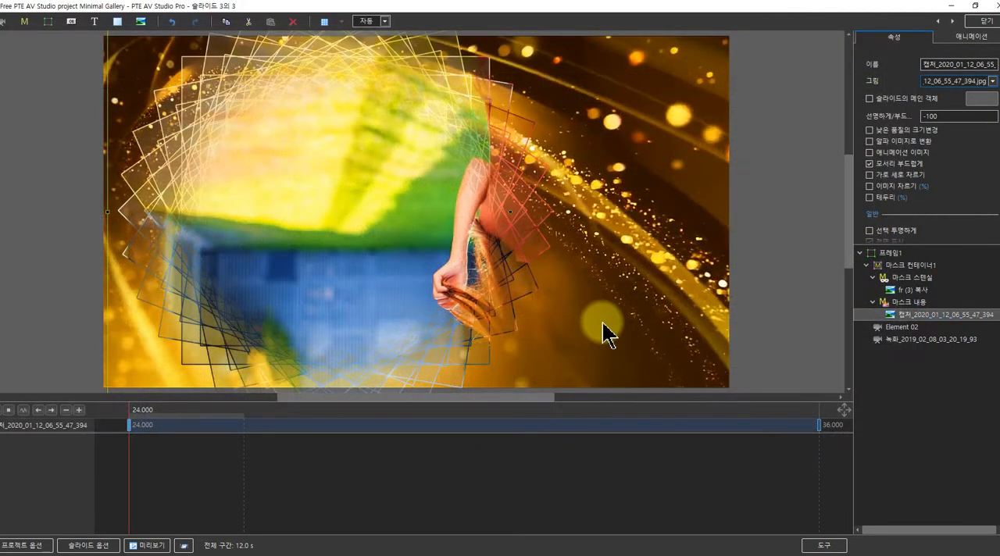
# Shift the third slide's mask content photo horizontally at the 24-second keyframe by setting its position X to 21
pyautogui.click(954, 39)
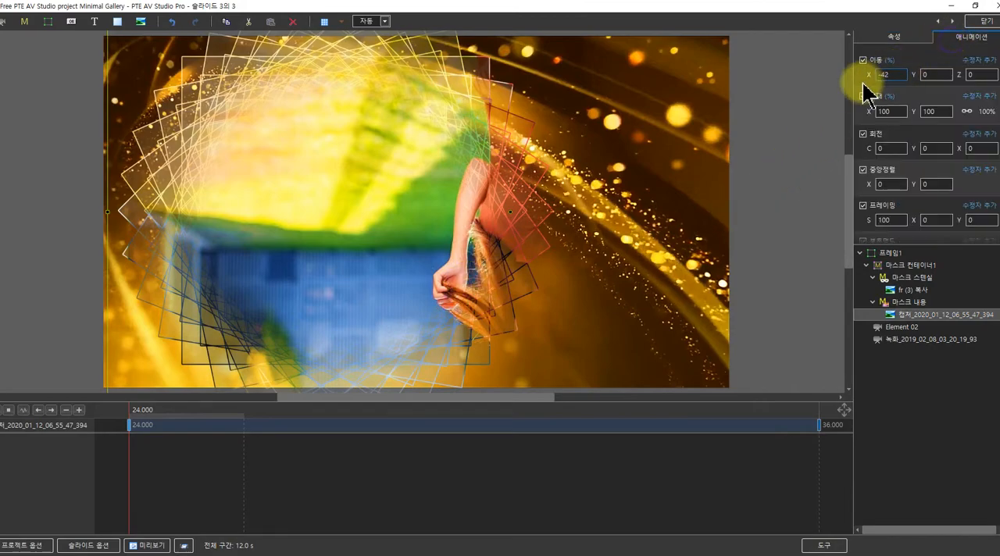
pyautogui.moveTo(873, 76); pyautogui.dragTo(896, 81)
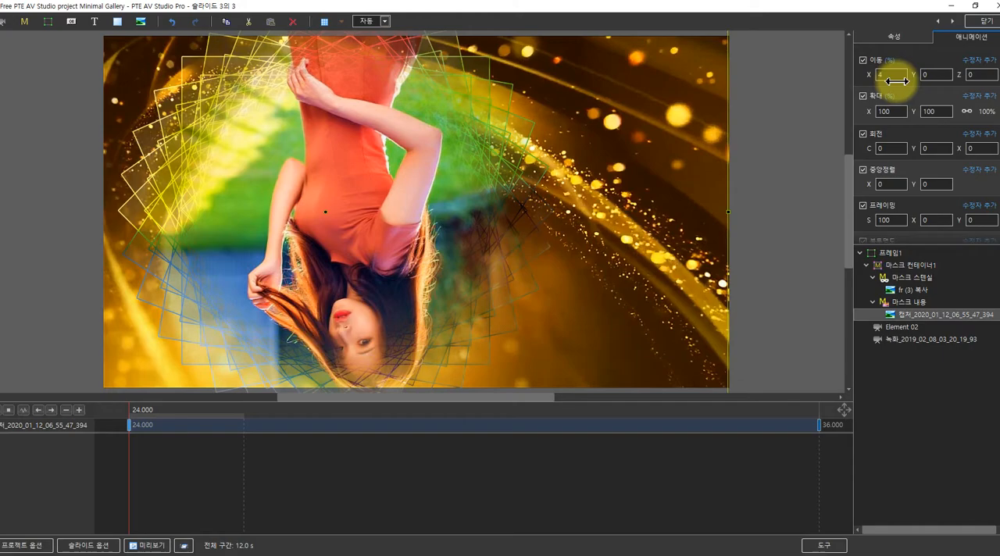
pyautogui.moveTo(896, 82); pyautogui.dragTo(895, 82)
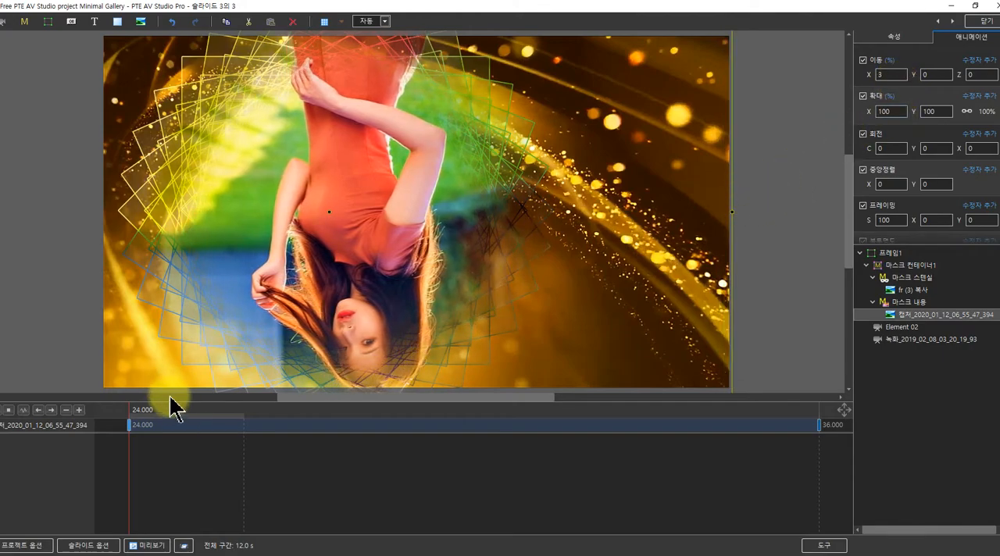
pyautogui.moveTo(139, 419); pyautogui.dragTo(39, 424)
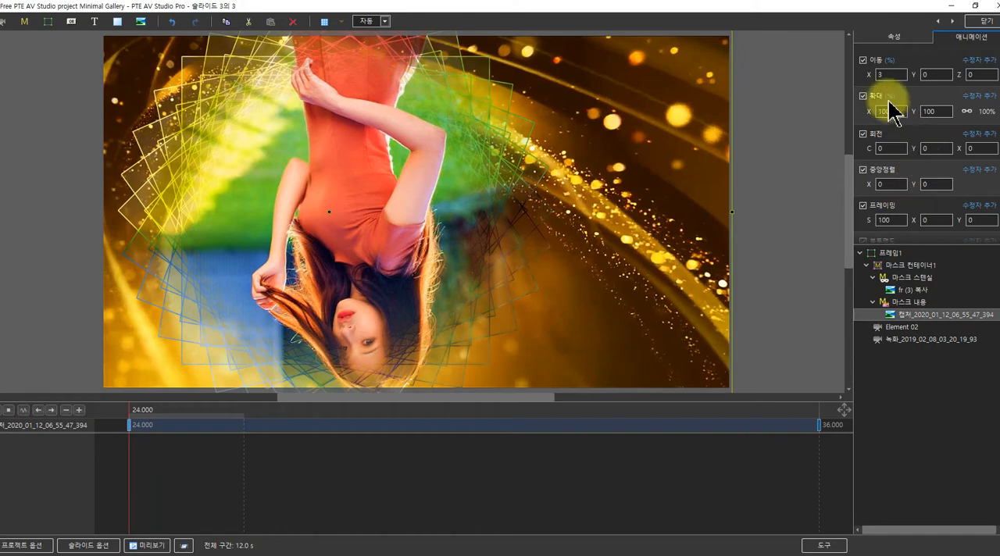
pyautogui.moveTo(873, 75); pyautogui.dragTo(881, 75)
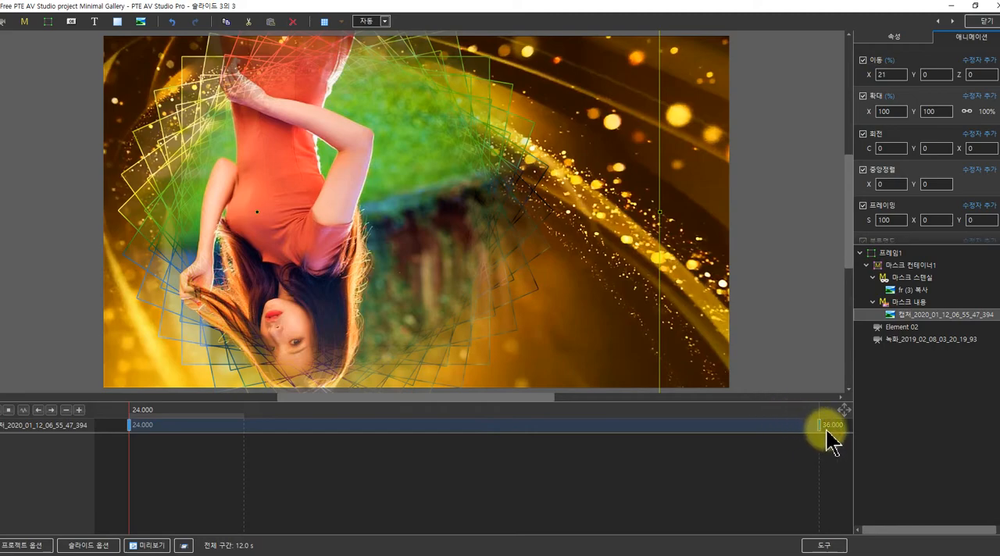
# Turn the third slide's mask content photo upright by setting its X rotation to -180, and scrub to about 24.6 seconds to check it
pyautogui.click(872, 302)
pyautogui.click(883, 303)
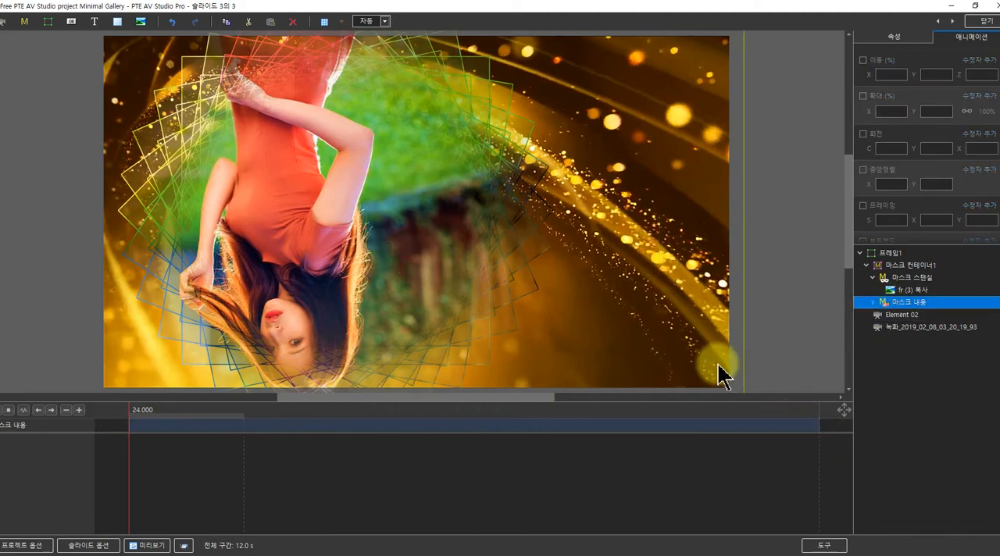
pyautogui.click(874, 304)
pyautogui.click(891, 314)
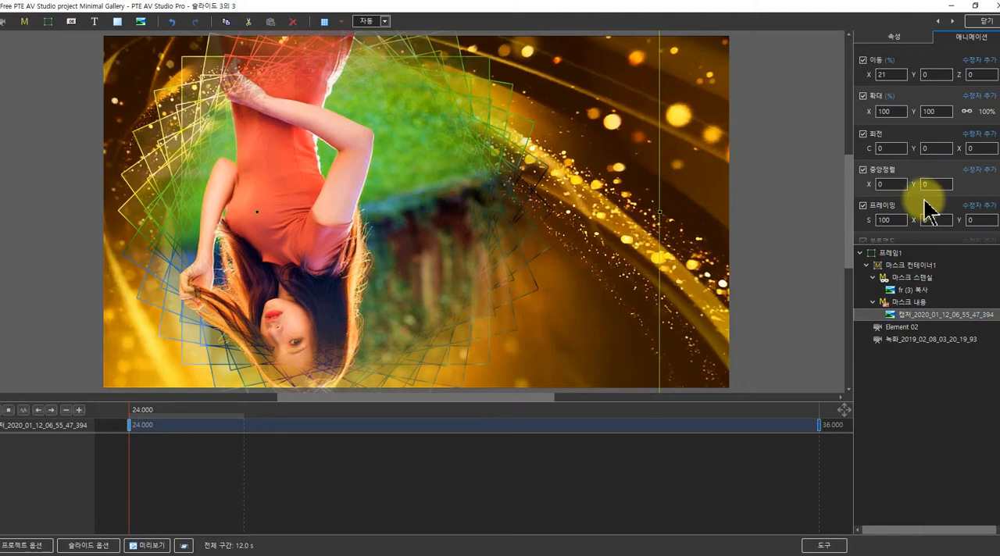
pyautogui.click(935, 149)
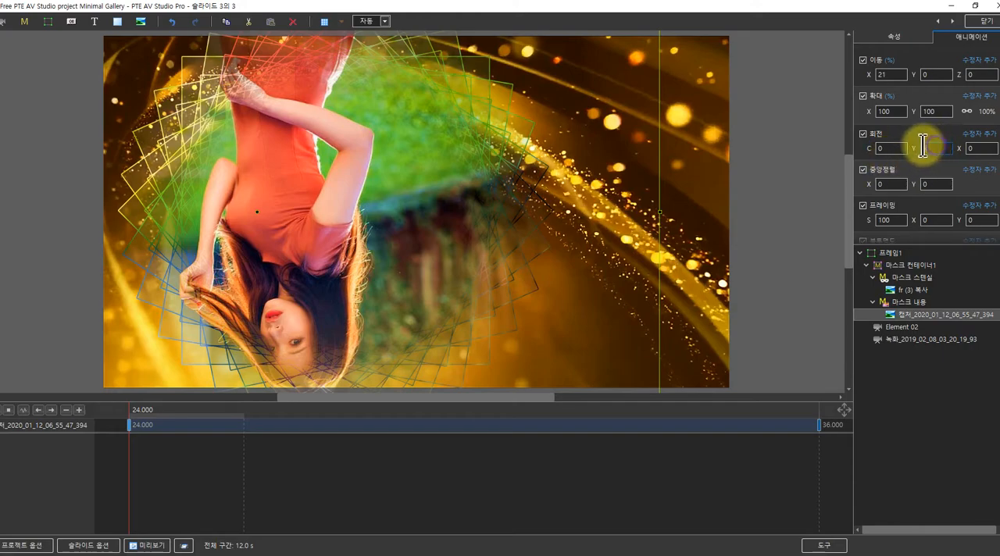
pyautogui.click(975, 146)
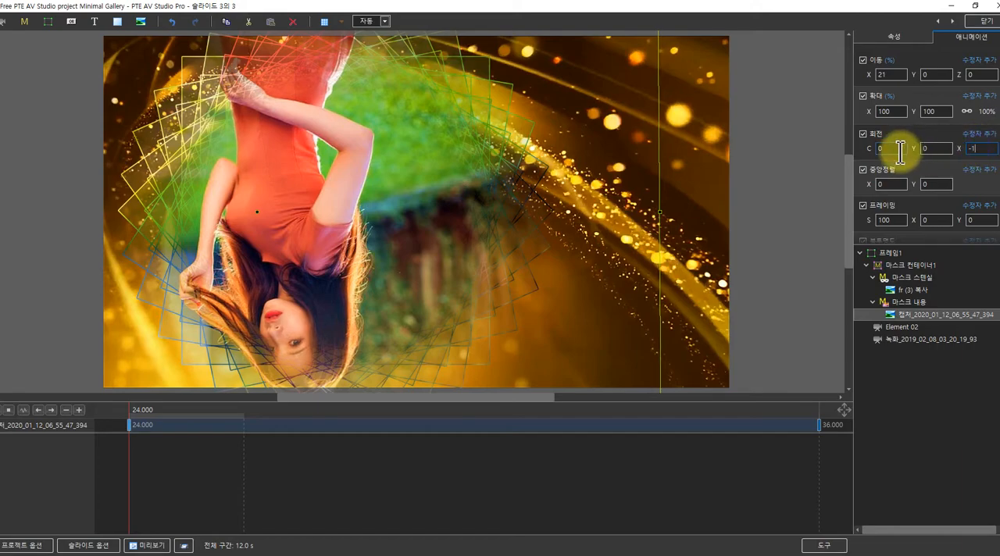
pyautogui.write('-180')
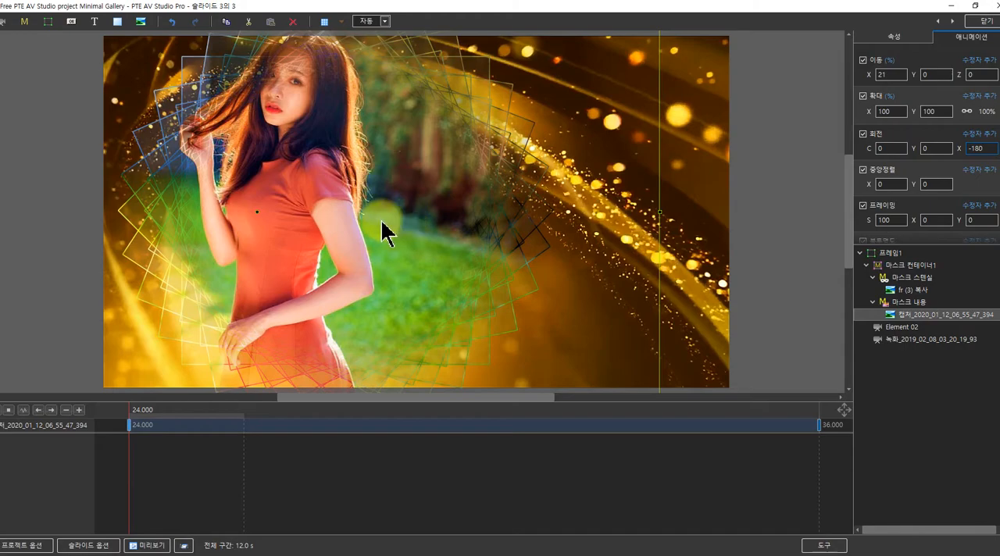
pyautogui.moveTo(138, 415); pyautogui.dragTo(164, 403)
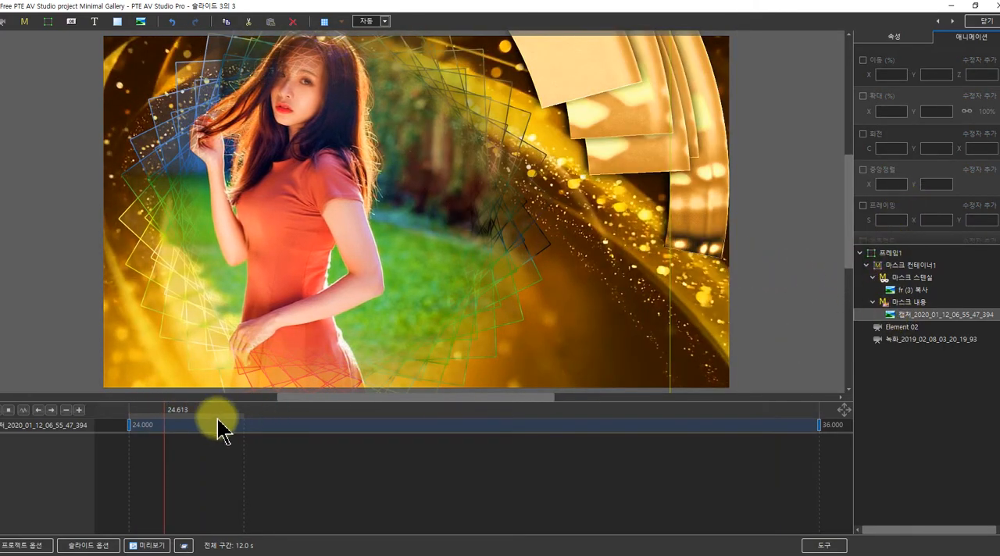
# Scale the photo down to 80.223 percent at the 24-second keyframe and copy the scale value
pyautogui.click(131, 428)
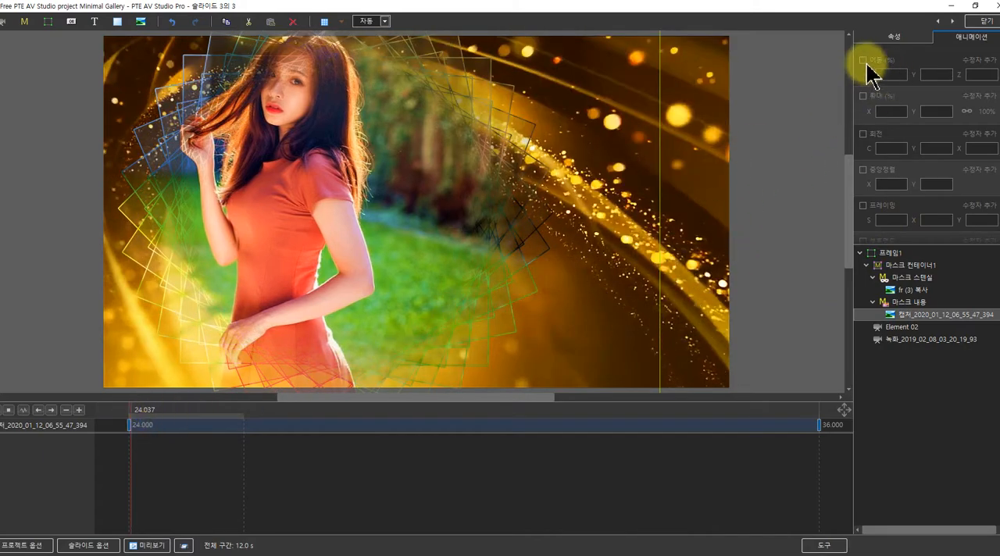
pyautogui.click(131, 427)
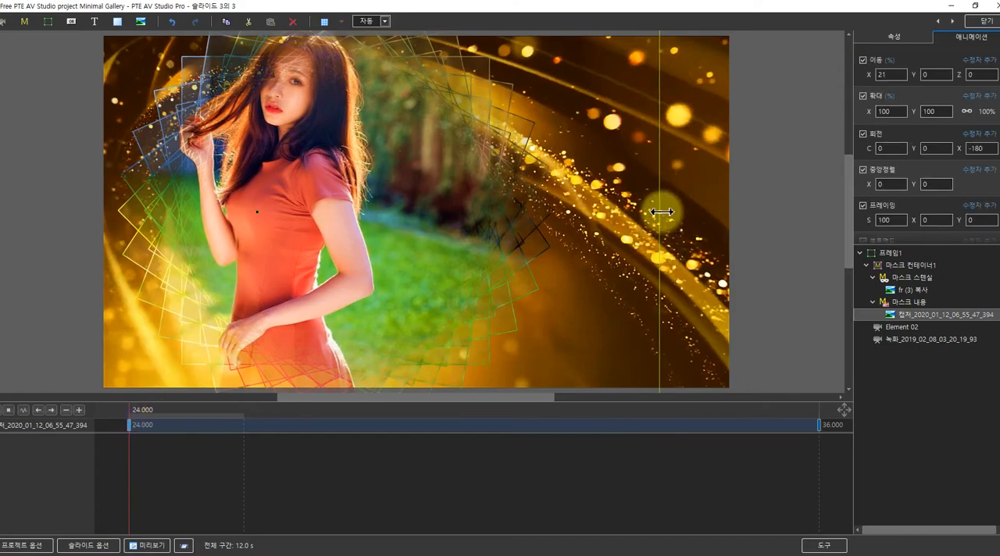
pyautogui.moveTo(661, 212); pyautogui.dragTo(580, 217)
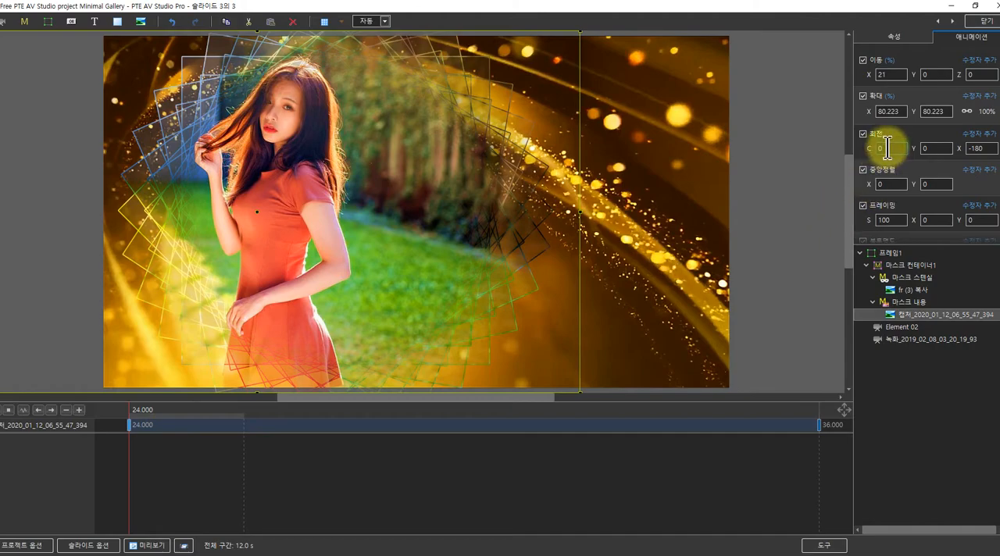
pyautogui.moveTo(902, 112); pyautogui.dragTo(863, 115)
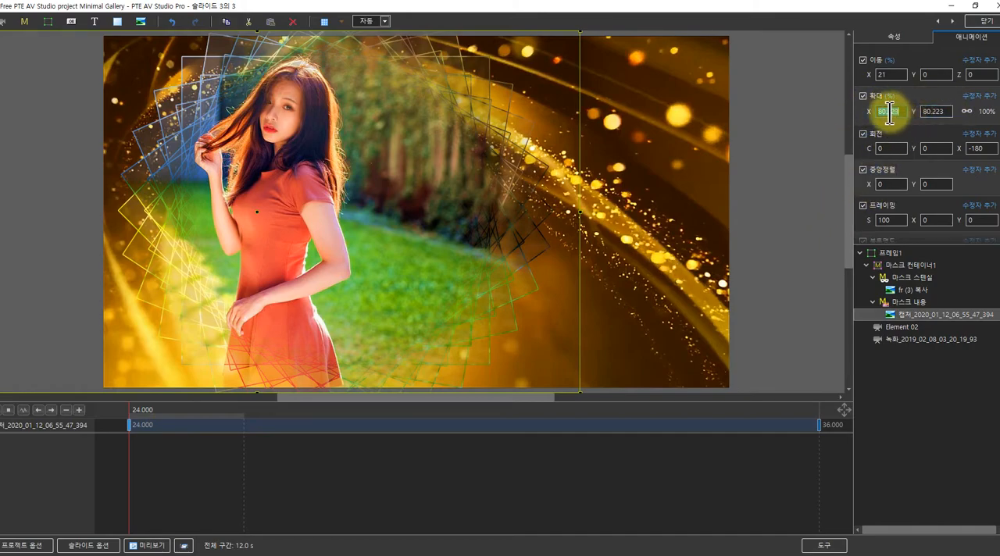
pyautogui.rightClick(892, 115)
pyautogui.click(915, 158)
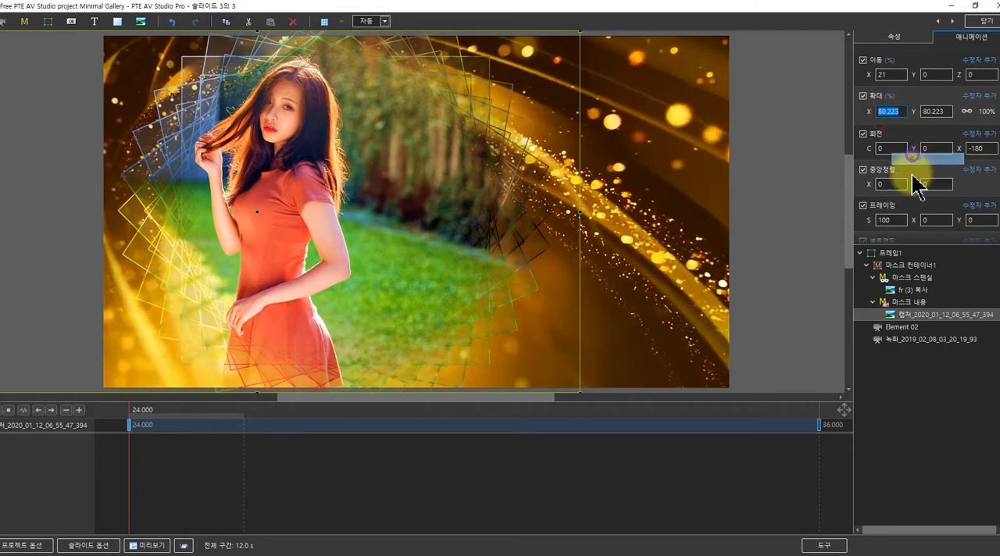
# Set the photo's scale to 80.223 and its position X to -7 at the 36-second keyframe, and return to the slide's start
pyautogui.click(820, 426)
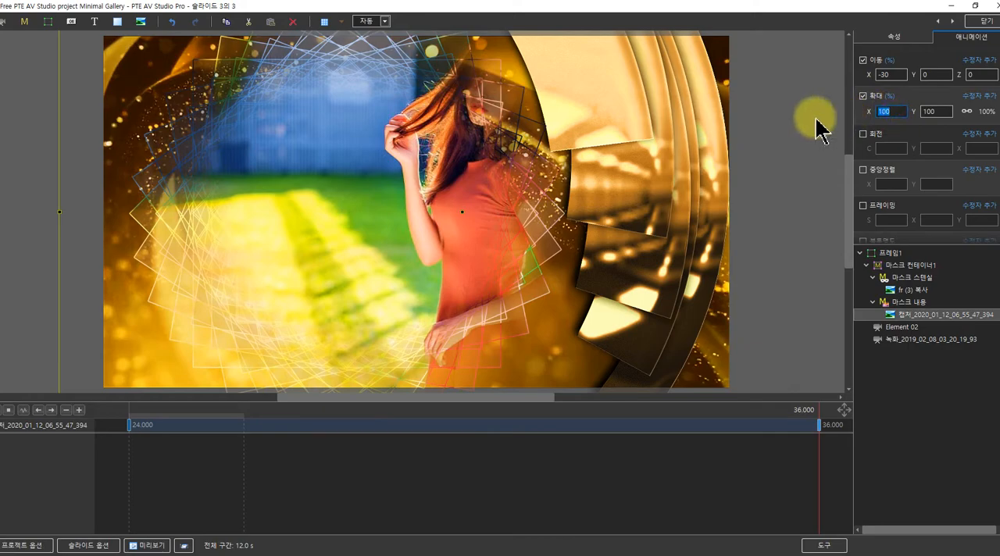
pyautogui.write('80.223')
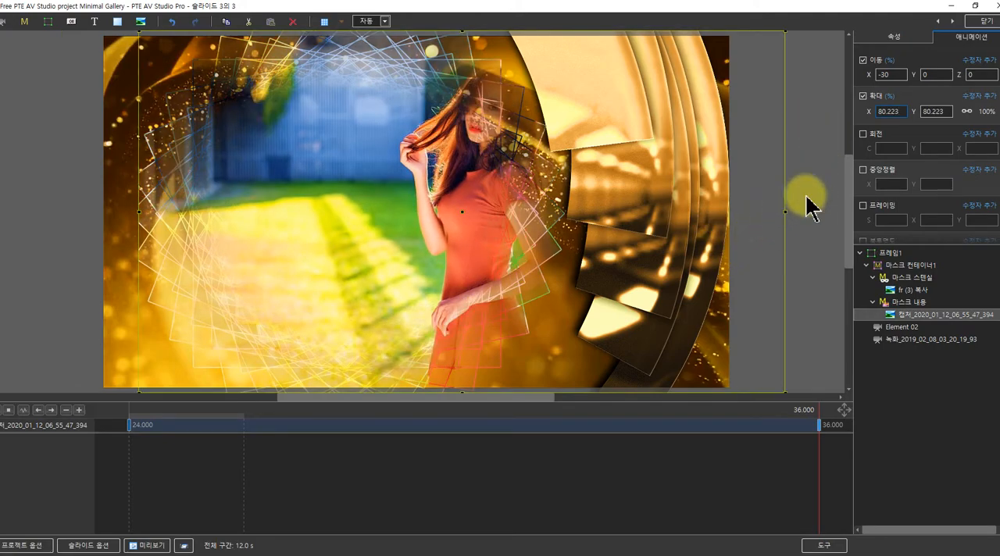
pyautogui.moveTo(868, 76); pyautogui.dragTo(874, 75)
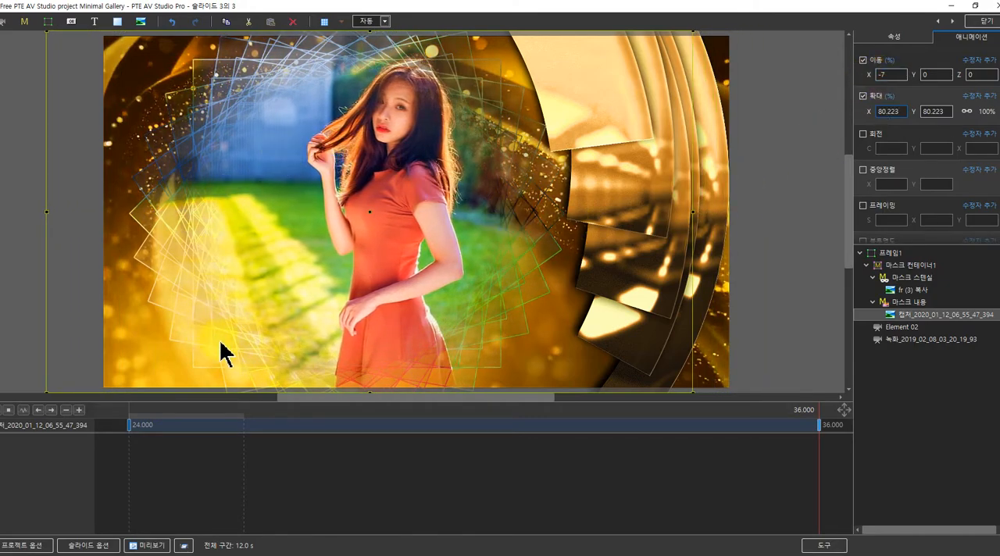
pyautogui.moveTo(130, 422); pyautogui.dragTo(73, 404)
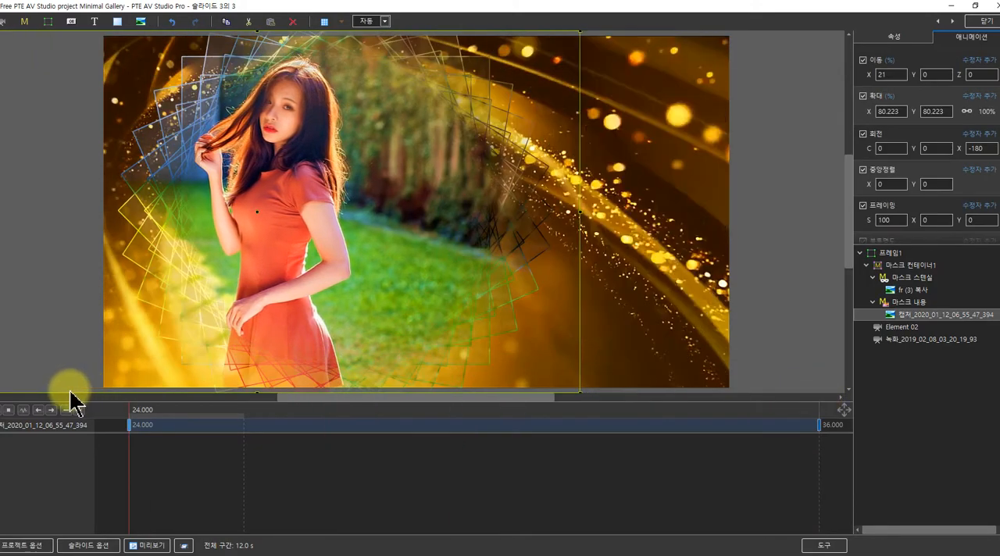
# Collapse 프레임1 and return to the slide list, copy the third slide, and paste it as the fourth slide
pyautogui.doubleClick(878, 254)
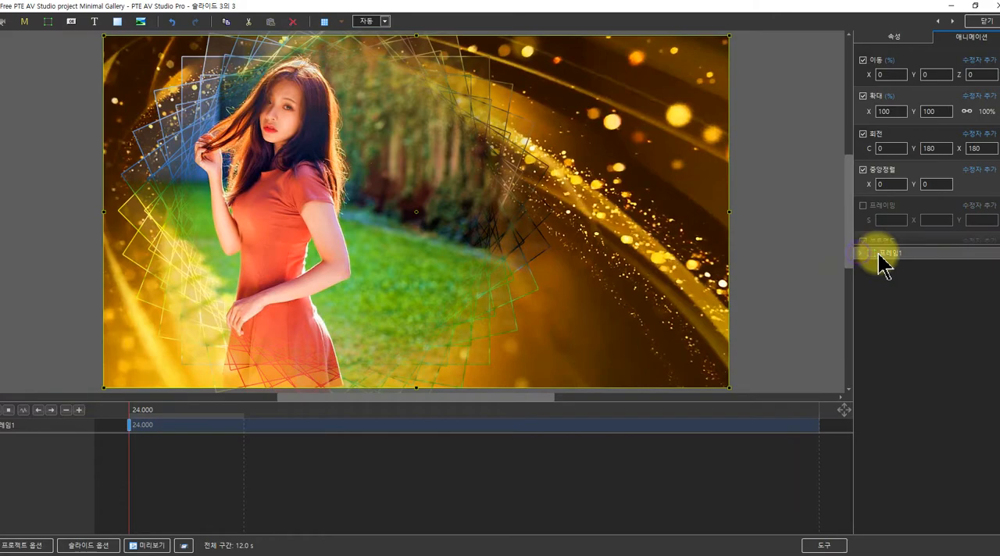
pyautogui.rightClick(881, 256)
pyautogui.click(876, 302)
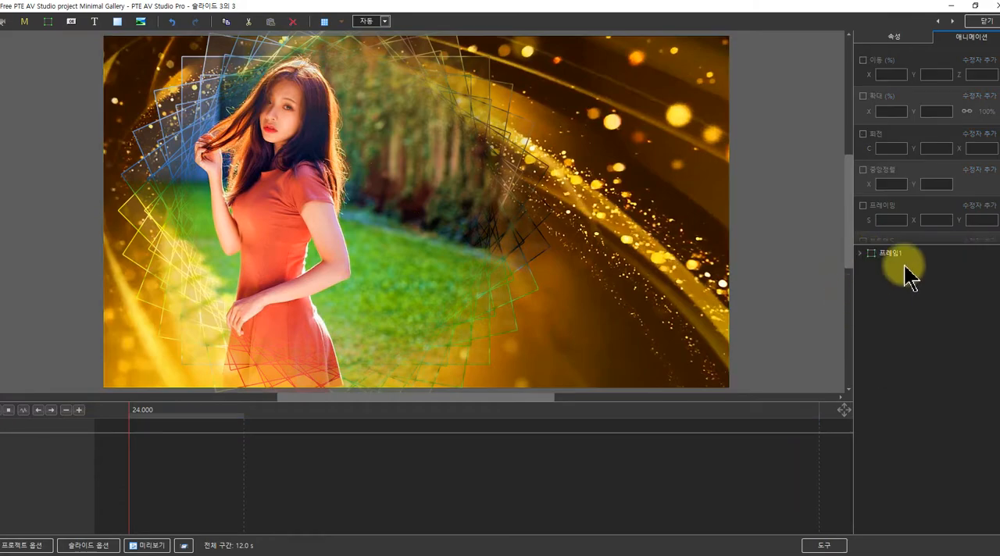
pyautogui.click(982, 22)
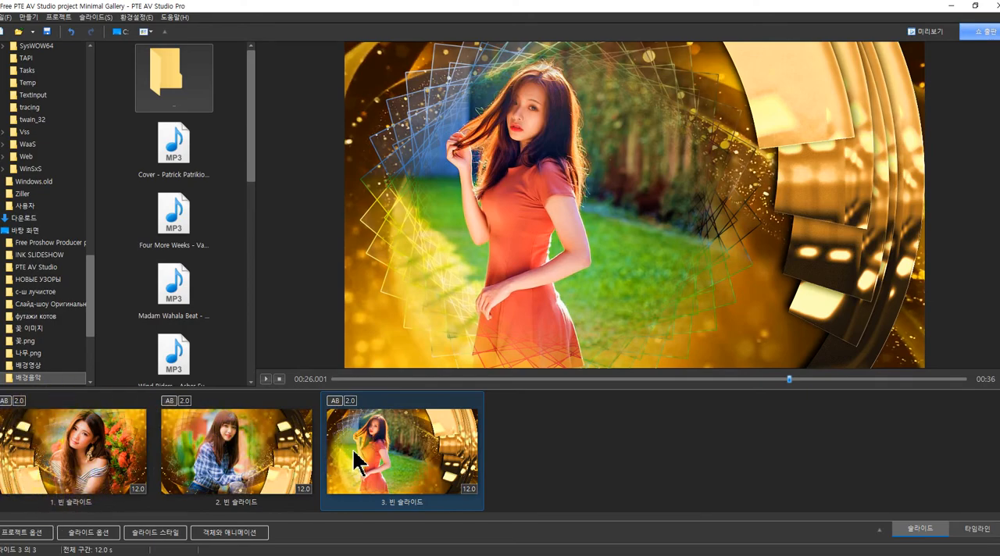
pyautogui.rightClick(354, 452)
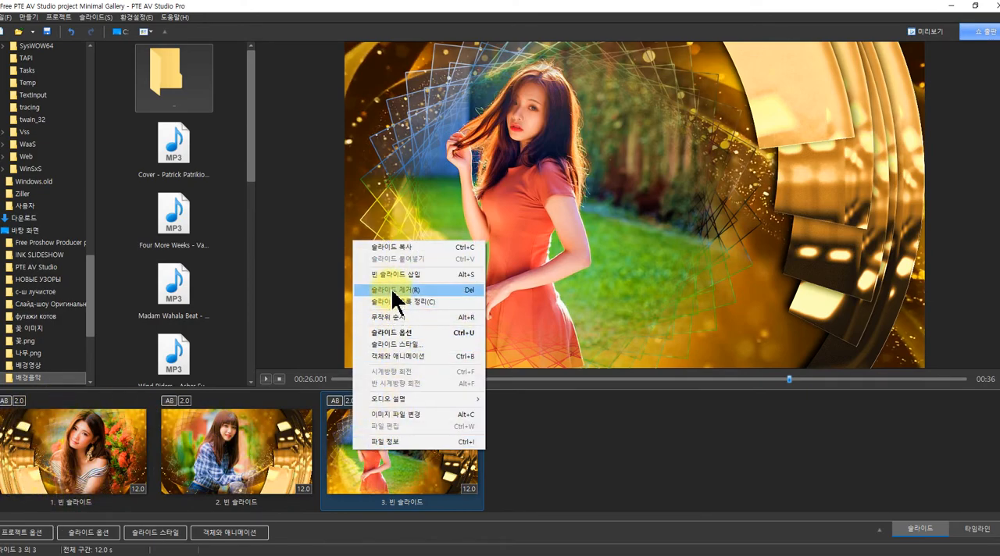
pyautogui.click(533, 441)
pyautogui.rightClick(533, 439)
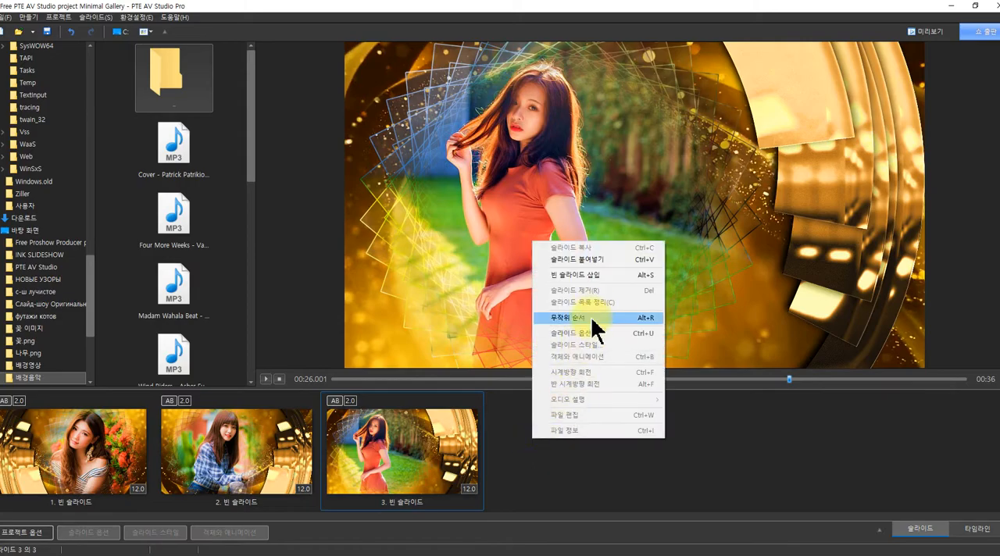
pyautogui.click(580, 259)
# Mirror the fourth slide's composition horizontally by setting the Y rotation of 프레임1 to 0, and scrub to about 39 seconds
pyautogui.click(213, 532)
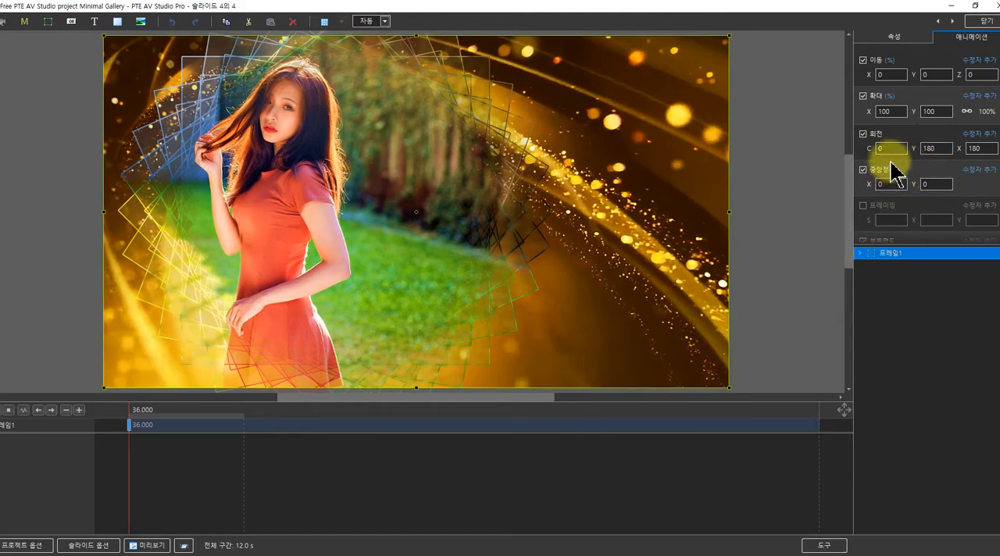
pyautogui.moveTo(869, 149); pyautogui.dragTo(870, 149)
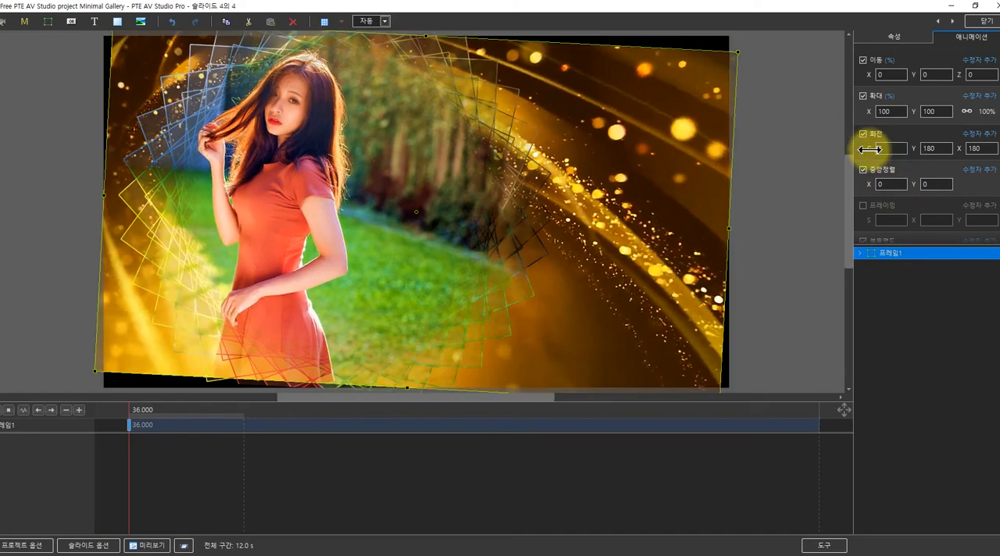
pyautogui.click(881, 149)
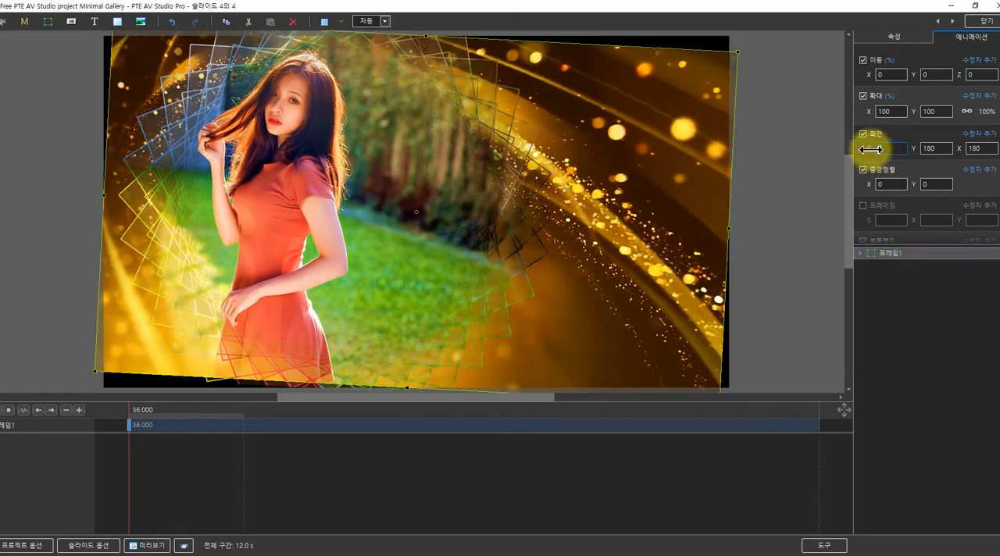
pyautogui.write('0')
pyautogui.moveTo(940, 148); pyautogui.dragTo(904, 149)
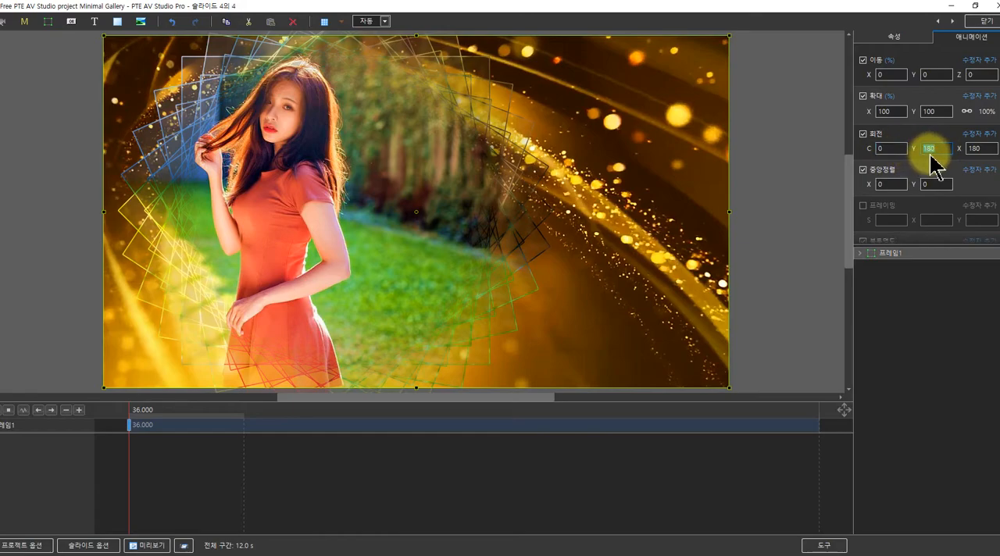
pyautogui.write('0')
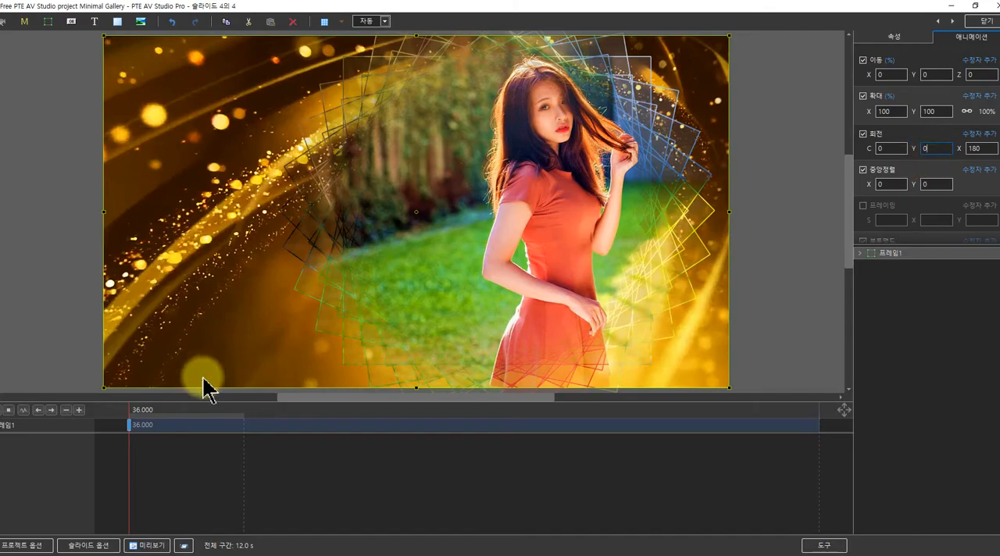
pyautogui.moveTo(145, 414); pyautogui.dragTo(297, 424)
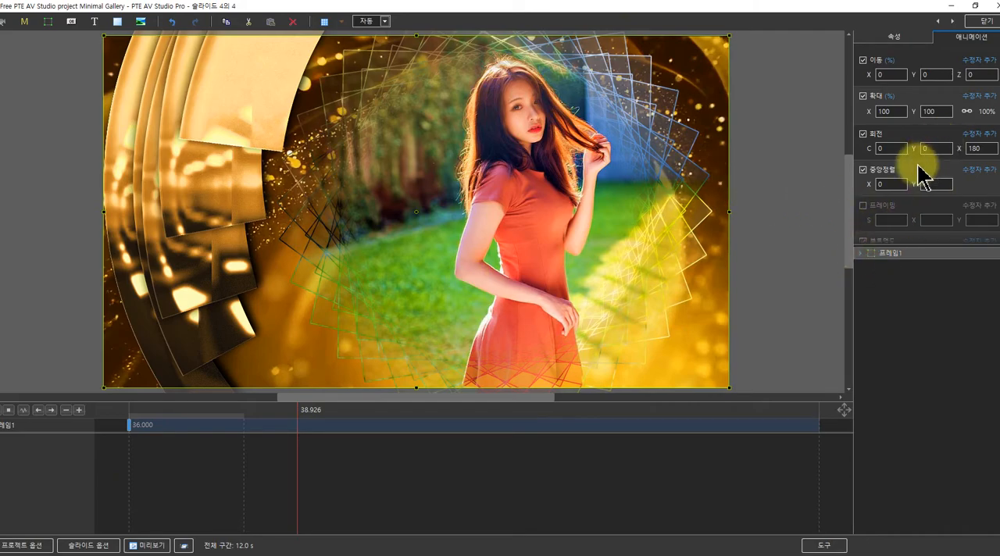
# Replace the fourth slide's mask content photo with 캡처_2020_01_12_06_54_45_731.jpg from the 인물 folder
pyautogui.click(860, 255)
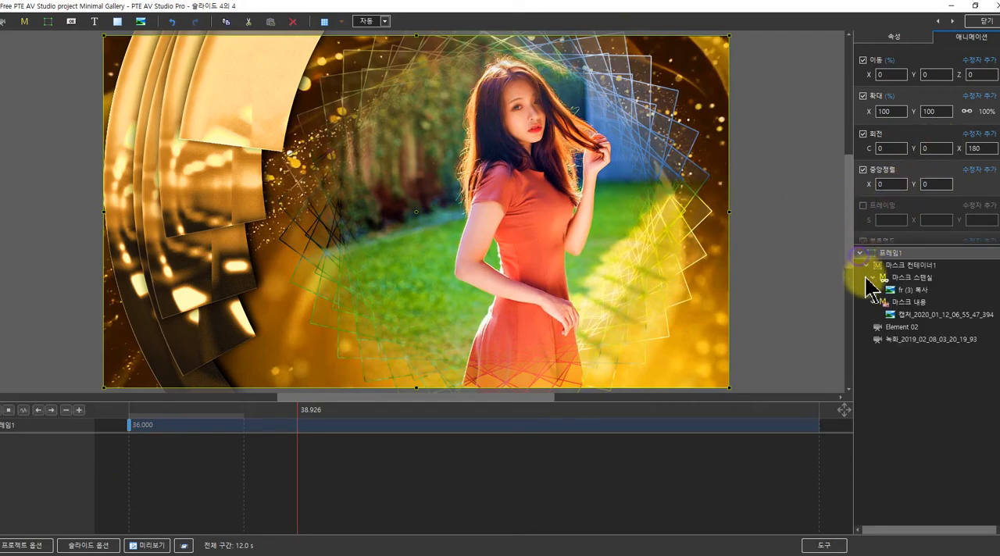
pyautogui.click(906, 314)
pyautogui.click(889, 40)
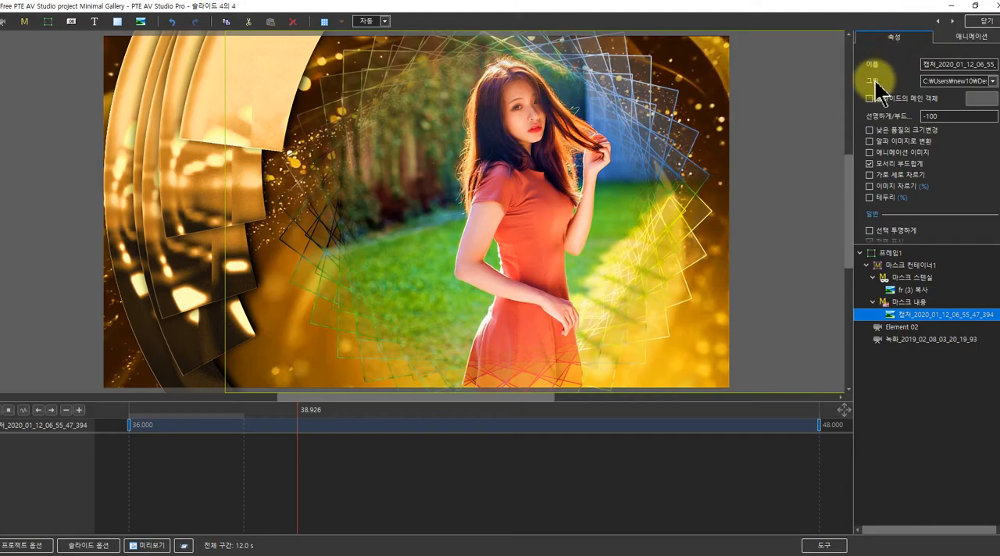
pyautogui.click(992, 80)
pyautogui.scroll(-5, 424, 301)
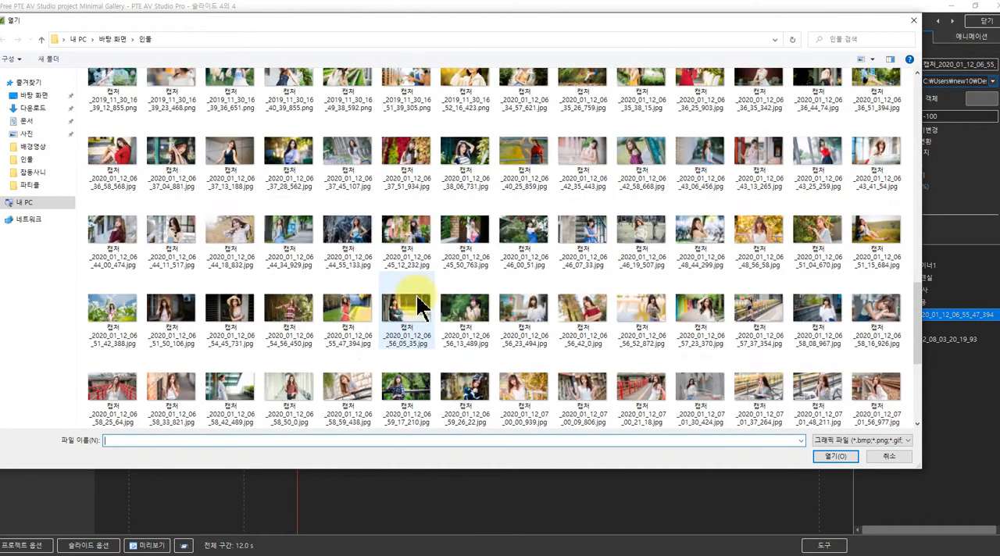
pyautogui.click(285, 319)
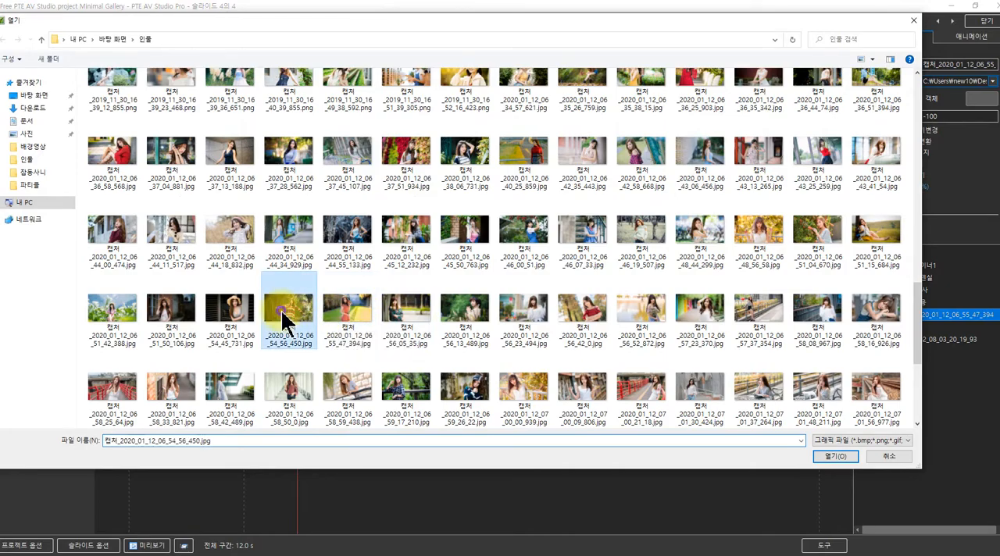
pyautogui.click(230, 314)
pyautogui.click(826, 458)
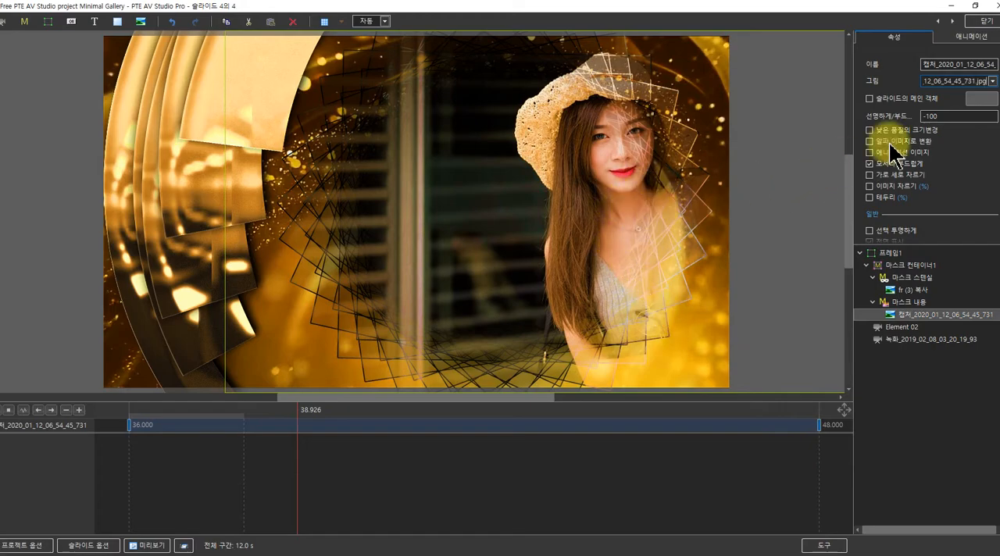
# Set the hat portrait's position X to 1 at the 36-second keyframe and -21 at the 48-second keyframe, and return to the slide list
pyautogui.click(972, 39)
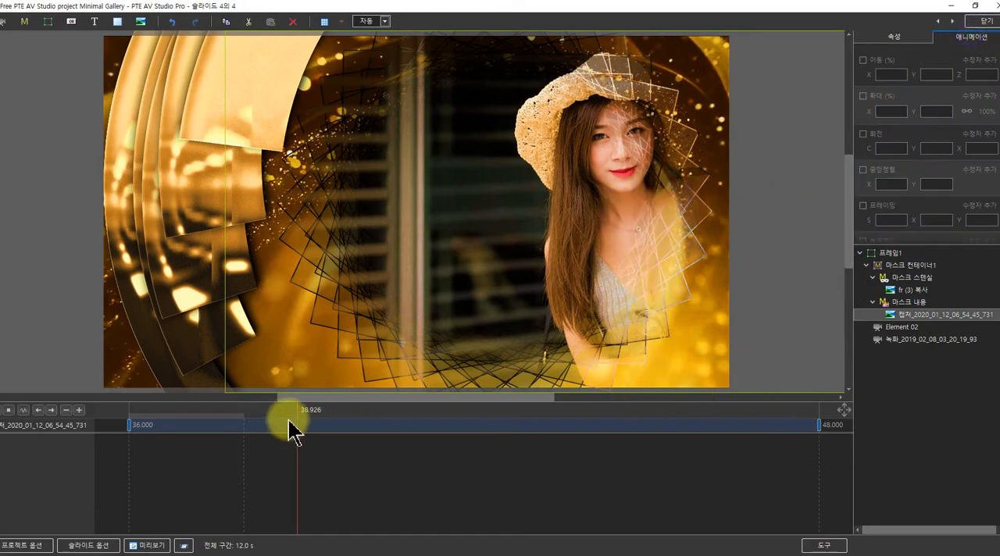
pyautogui.click(130, 425)
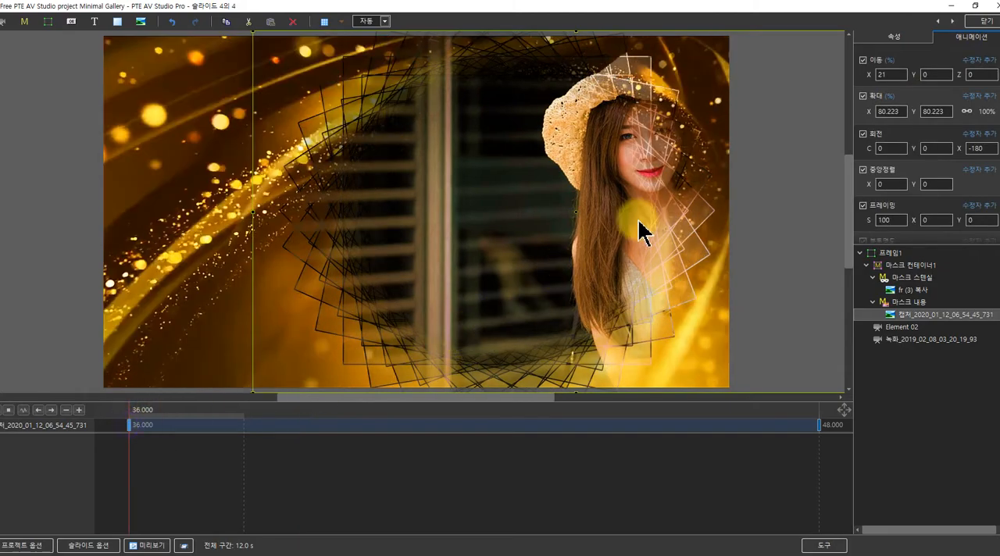
pyautogui.moveTo(868, 75); pyautogui.dragTo(860, 77)
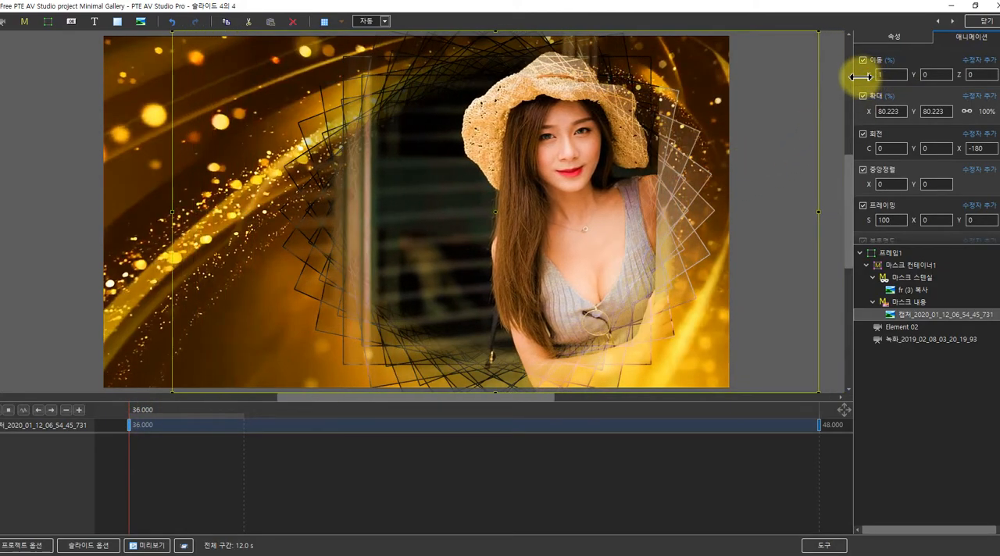
pyautogui.click(821, 426)
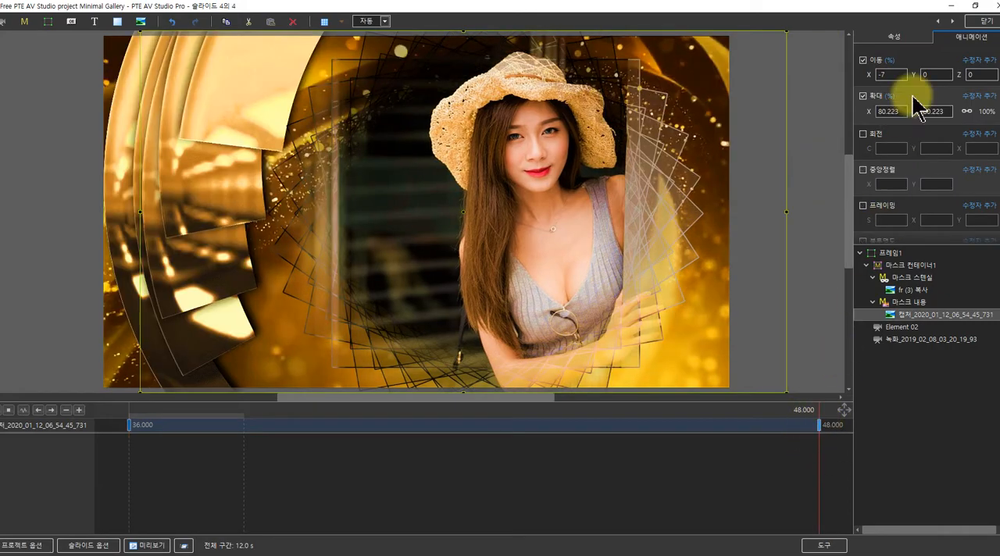
pyautogui.moveTo(870, 79); pyautogui.dragTo(862, 76)
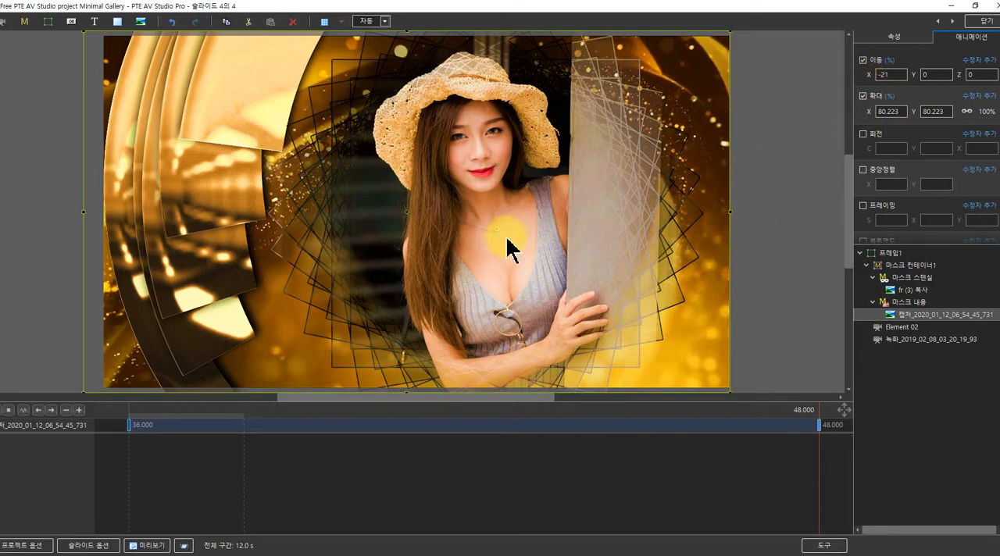
pyautogui.moveTo(131, 422); pyautogui.dragTo(825, 383)
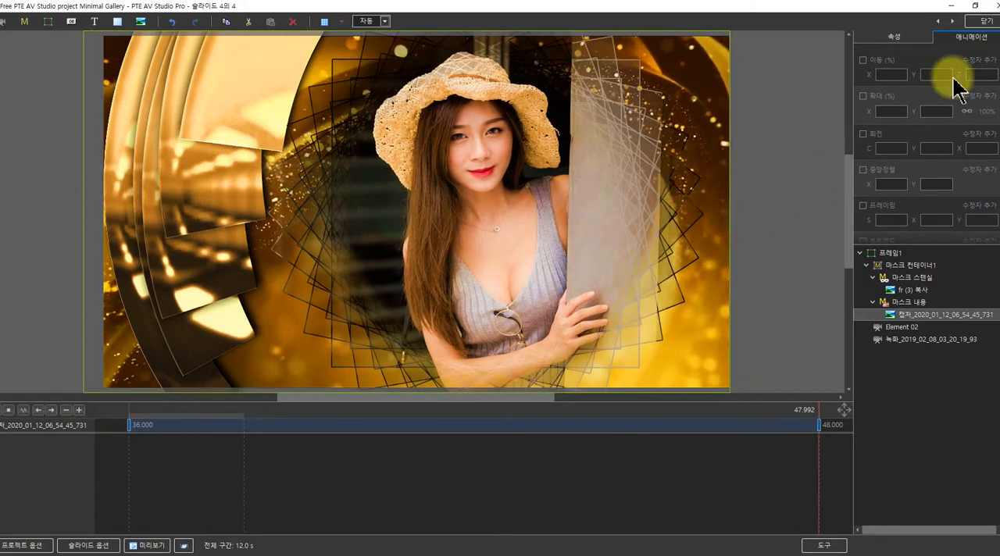
pyautogui.click(986, 21)
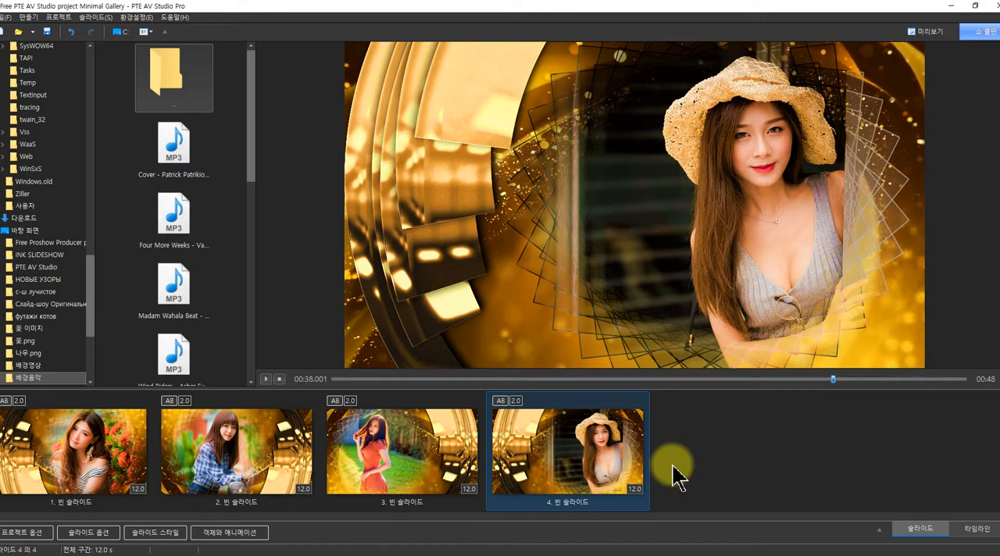
# Copy all four slides together and paste the copies after the fourth slide
pyautogui.moveTo(500, 450); pyautogui.dragTo(50, 451)
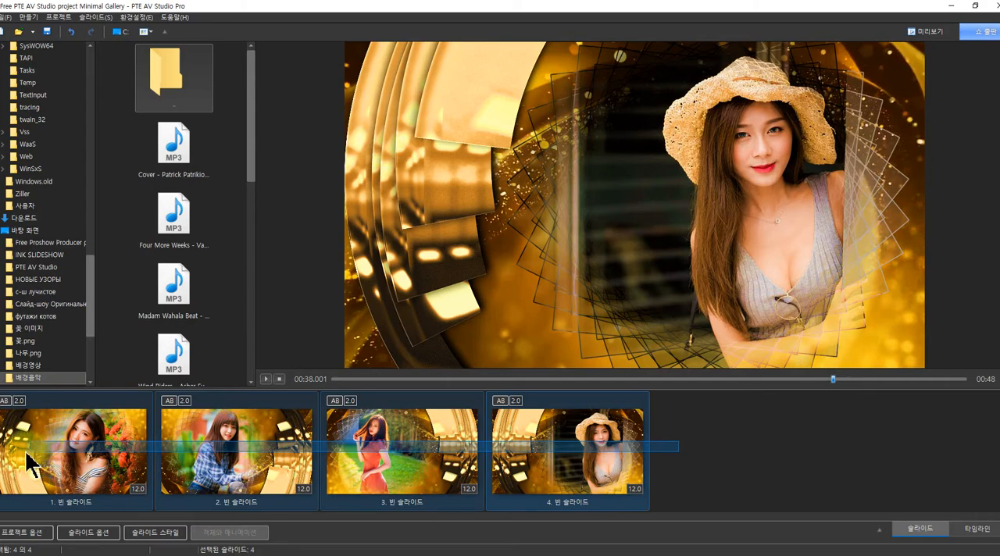
pyautogui.moveTo(24, 449); pyautogui.dragTo(24, 450)
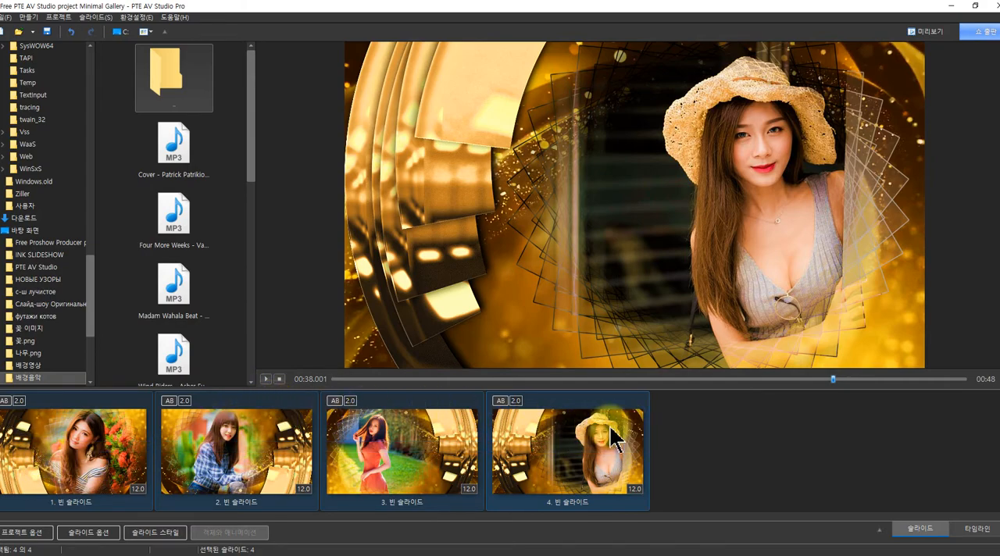
pyautogui.rightClick(426, 439)
pyautogui.rightClick(208, 439)
pyautogui.rightClick(106, 441)
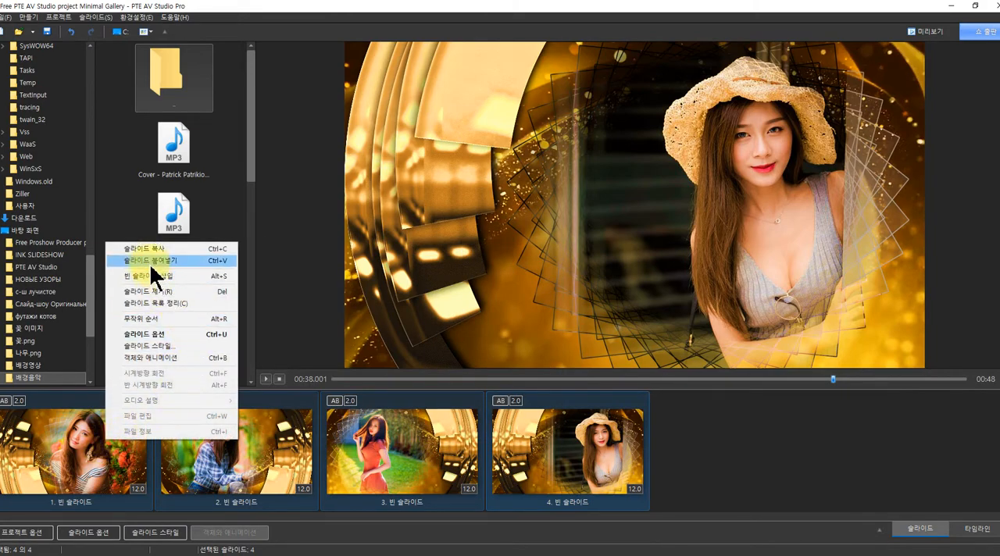
pyautogui.click(145, 249)
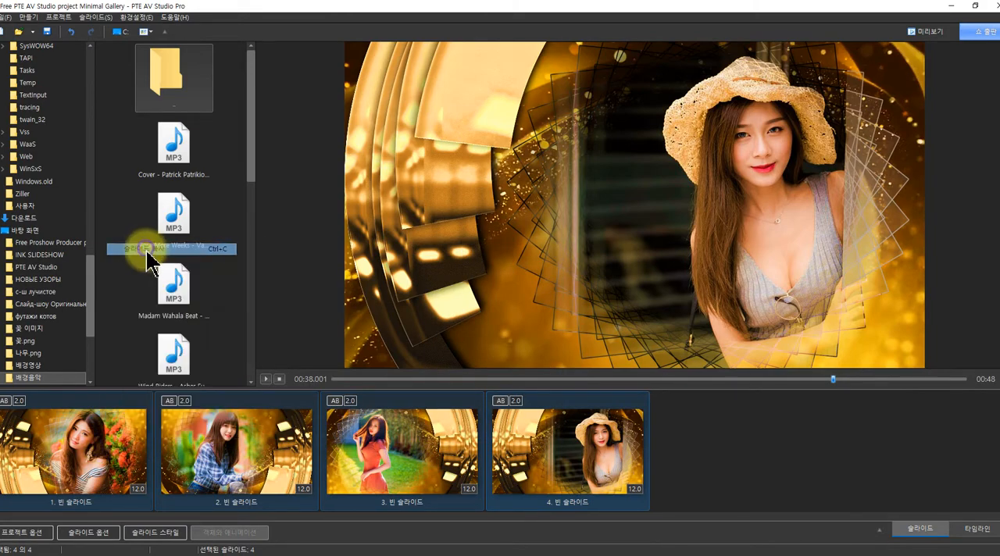
pyautogui.rightClick(687, 428)
pyautogui.click(732, 248)
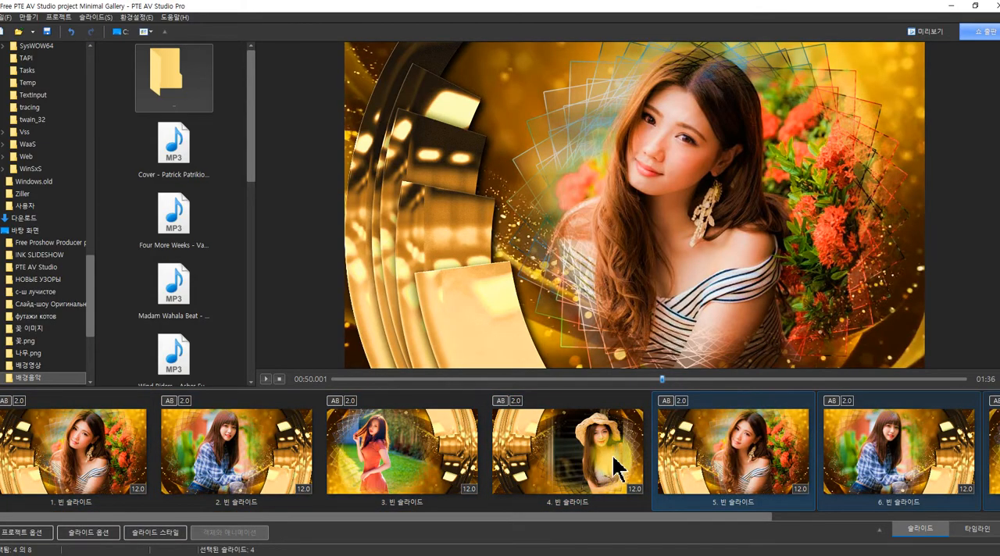
# Open the fifth slide for object editing and replace its mask content photo with 캡처_2017_09_08_21_46_34_232.png from the 인물 folder
pyautogui.click(699, 457)
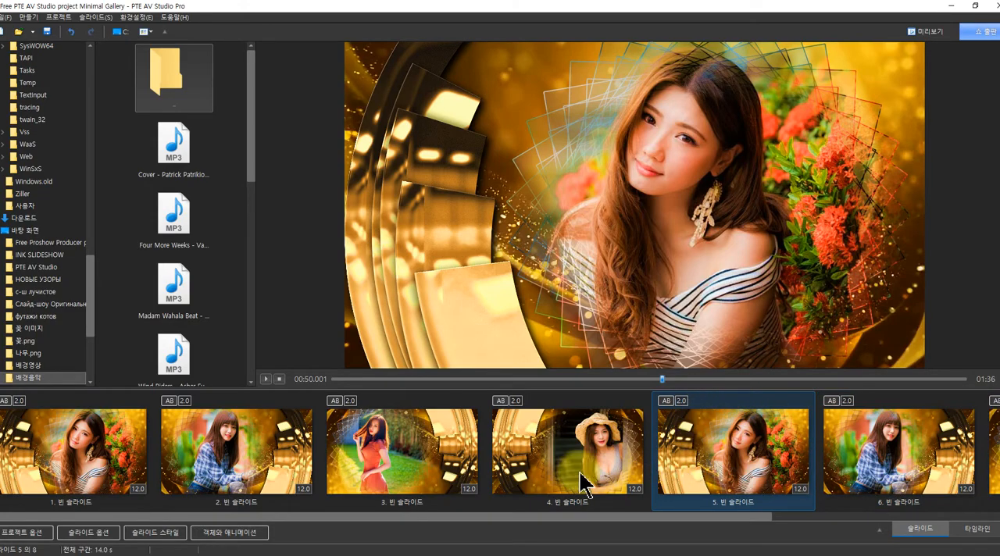
pyautogui.click(231, 534)
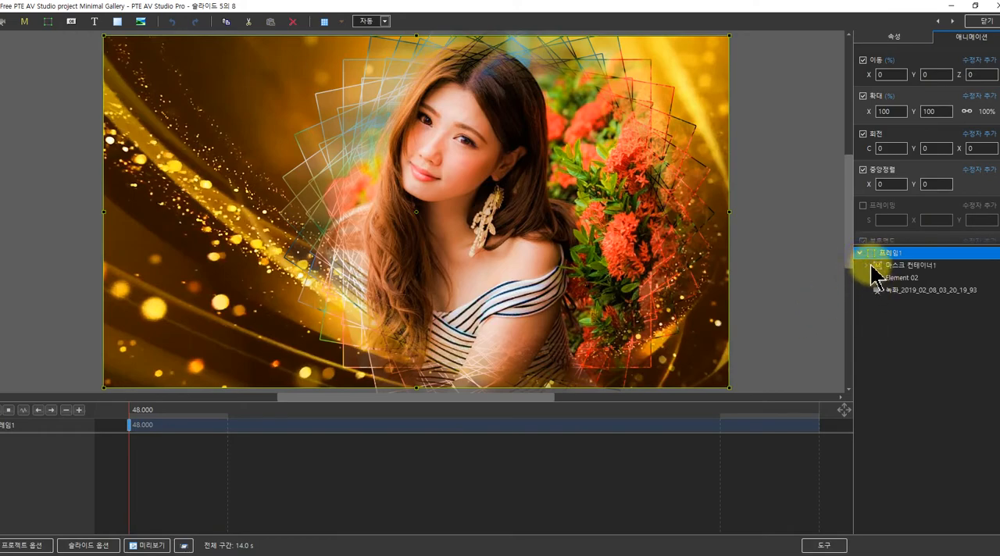
pyautogui.click(869, 265)
pyautogui.click(875, 313)
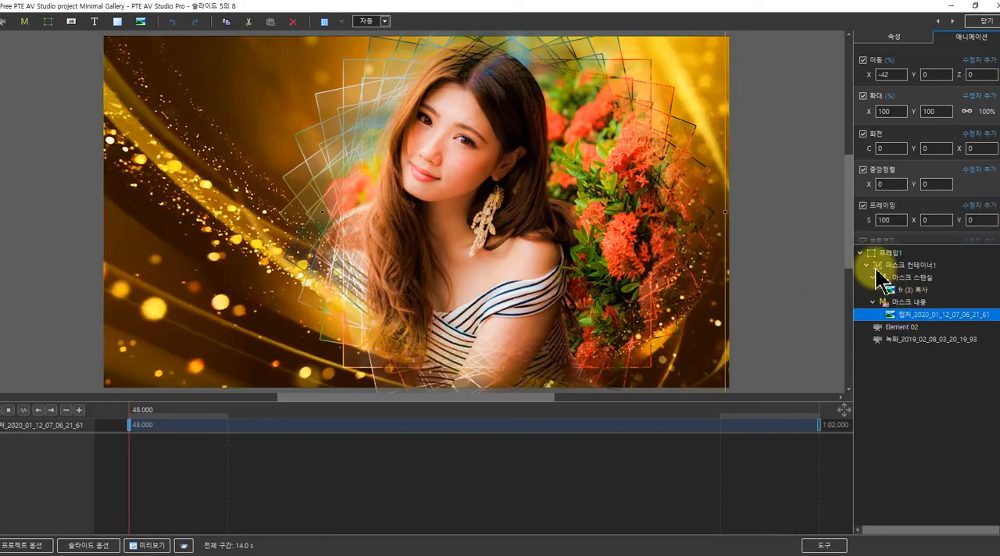
pyautogui.click(891, 37)
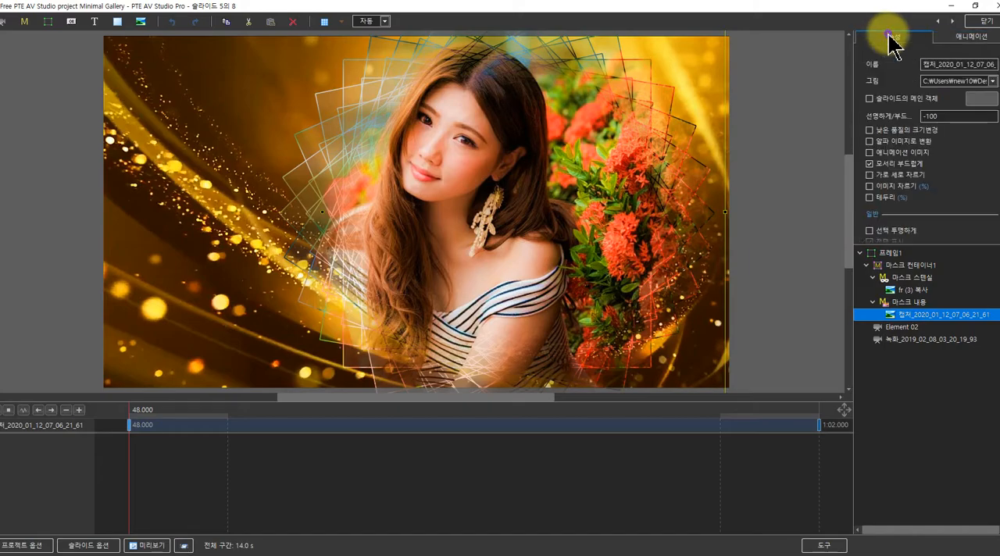
pyautogui.click(989, 80)
pyautogui.click(464, 348)
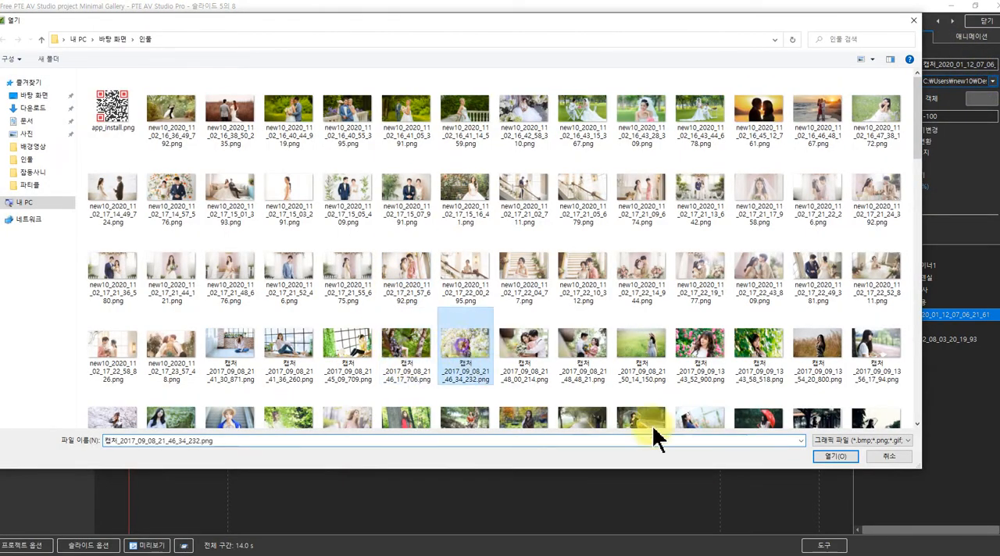
pyautogui.click(832, 456)
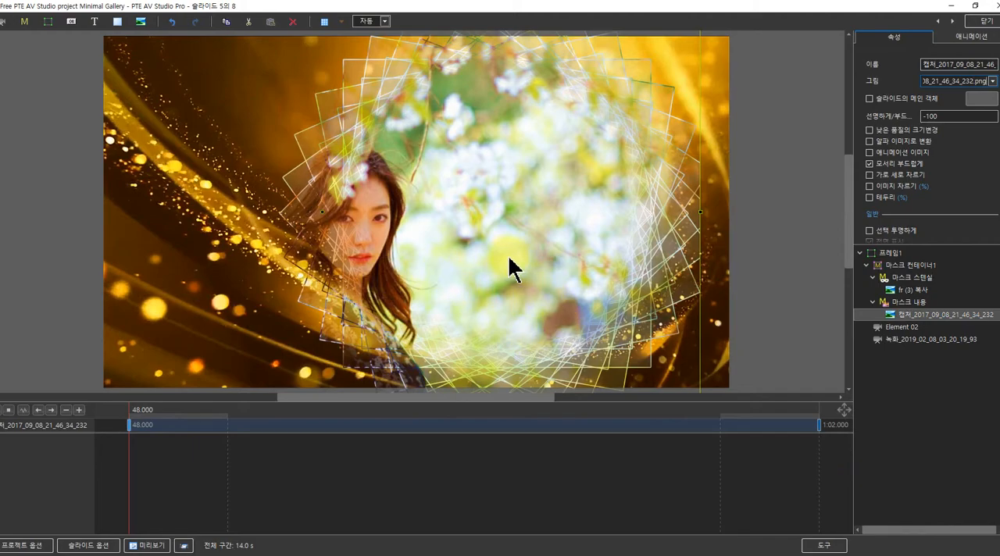
# Set the fifth slide's photo to position X -17 and scale 78.624 at the 48-second keyframe, and scrub through the slide to check it
pyautogui.click(958, 39)
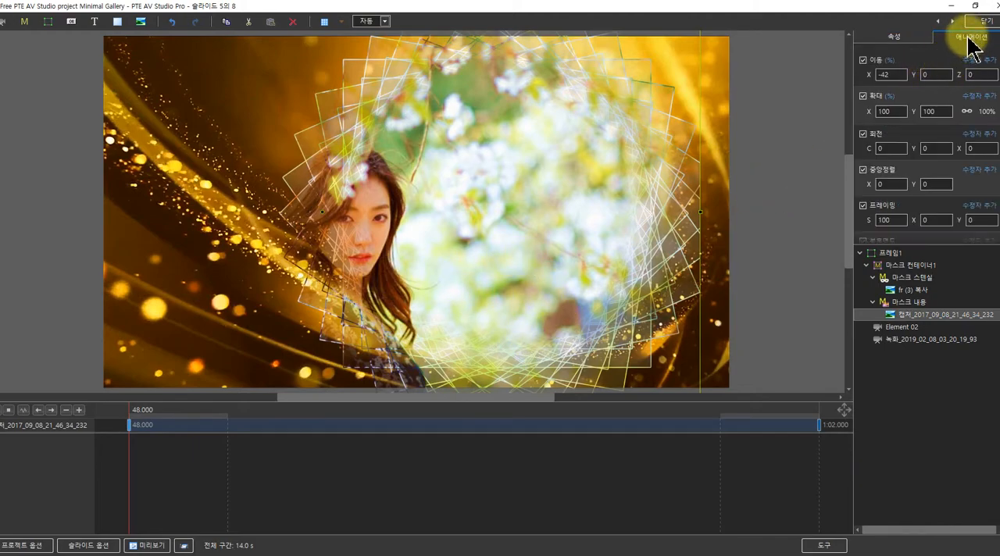
pyautogui.moveTo(869, 74); pyautogui.dragTo(883, 73)
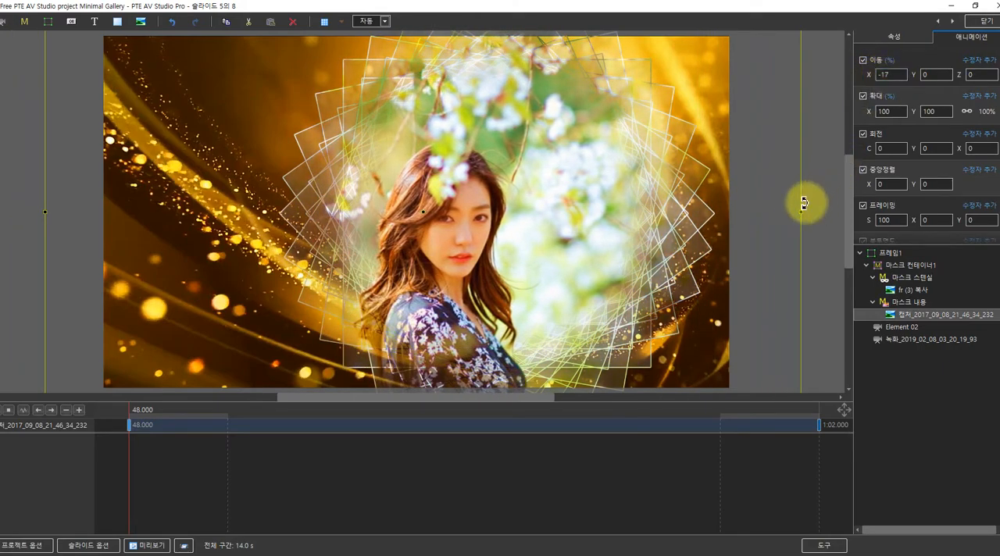
pyautogui.moveTo(801, 213); pyautogui.dragTo(721, 221)
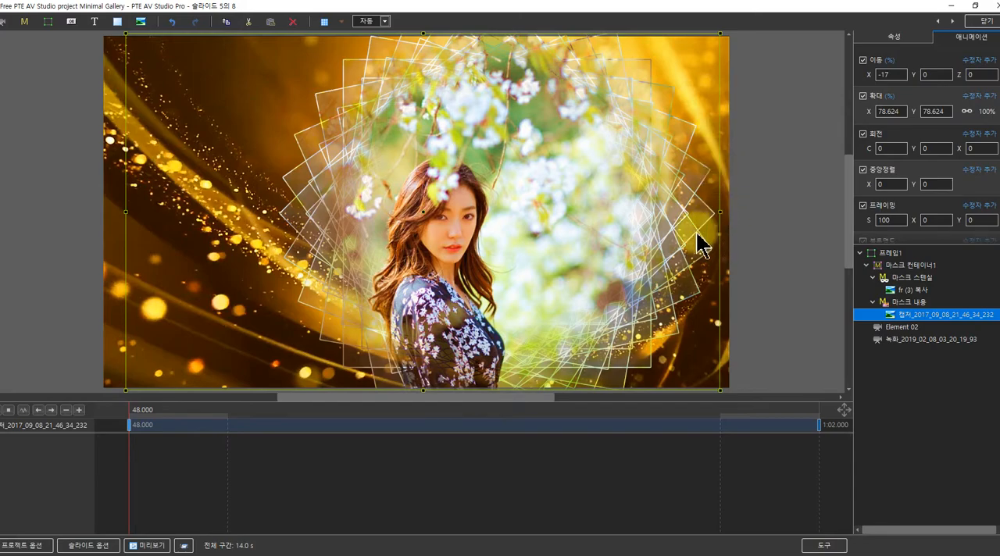
pyautogui.moveTo(139, 428); pyautogui.dragTo(683, 418)
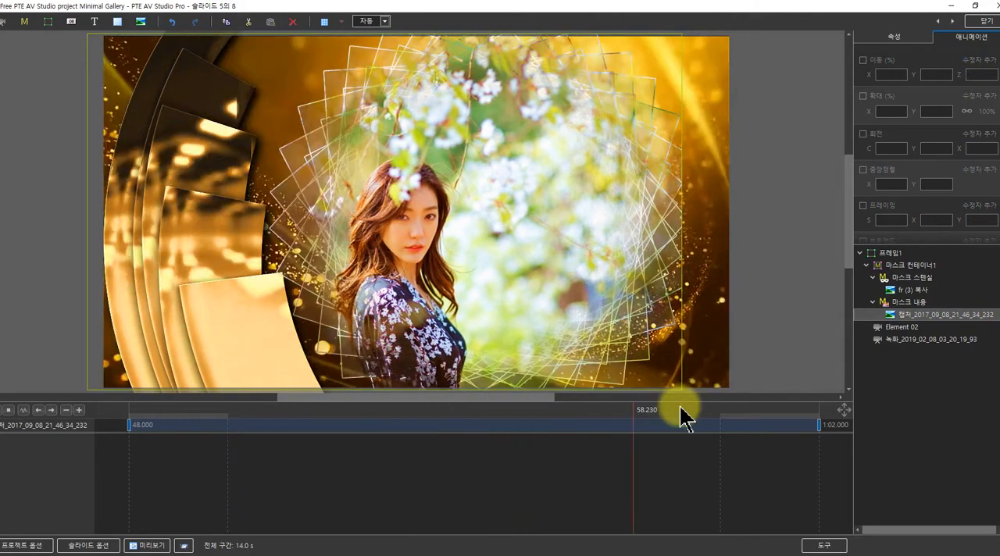
pyautogui.moveTo(607, 418); pyautogui.dragTo(89, 415)
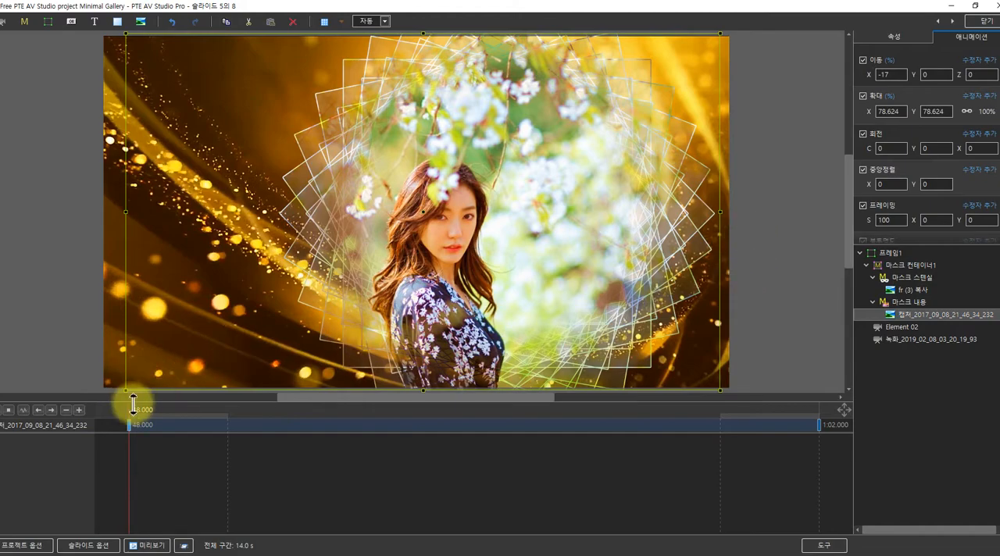
# Set the photo's position X to 10 at the 48-second keyframe and -17 at the 1:02 keyframe, and scrub through the movement
pyautogui.moveTo(869, 75); pyautogui.dragTo(885, 75)
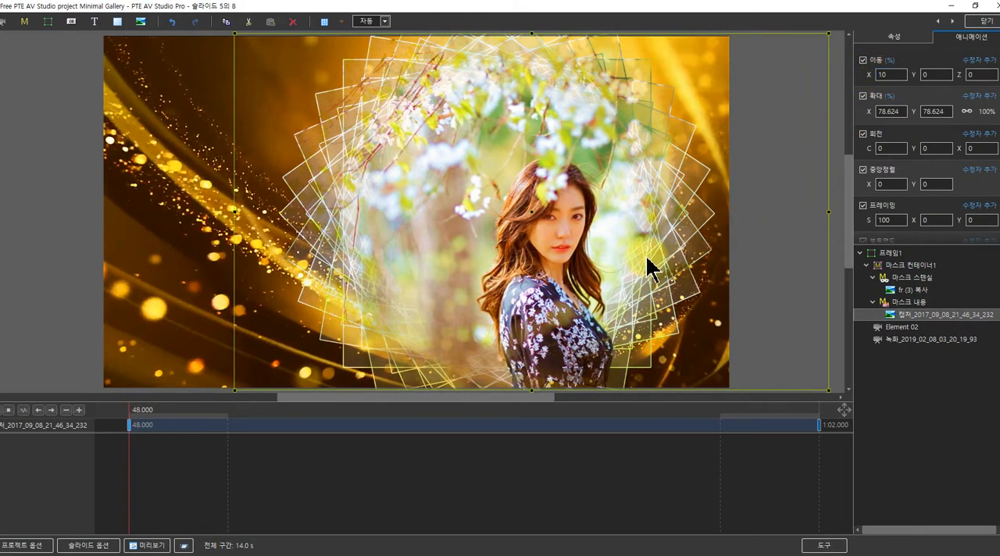
pyautogui.click(820, 426)
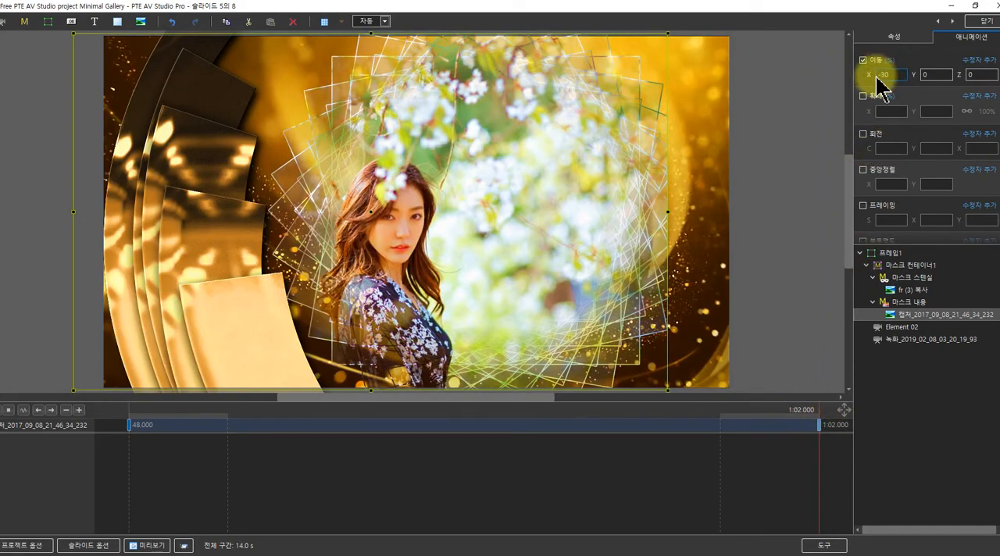
pyautogui.moveTo(870, 75); pyautogui.dragTo(881, 85)
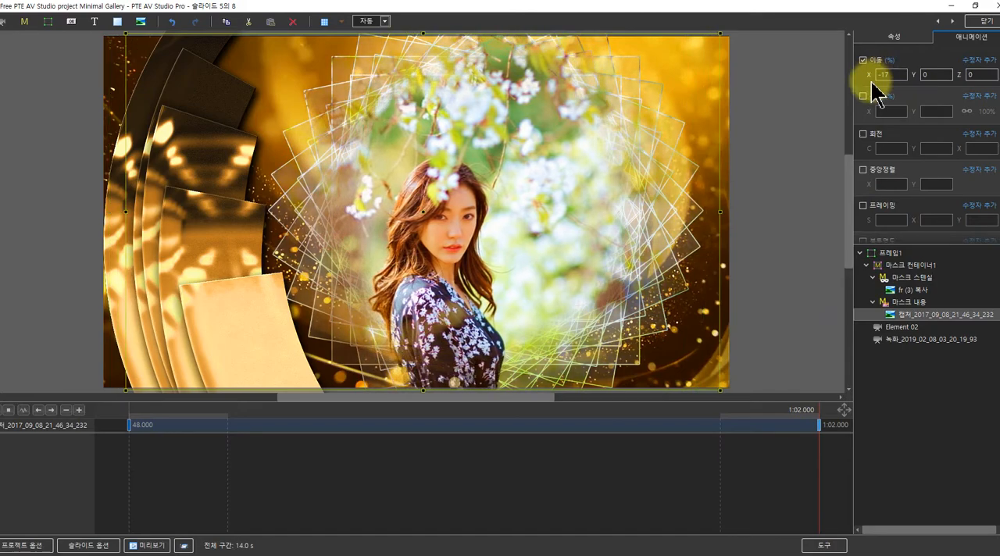
pyautogui.click(133, 439)
pyautogui.click(140, 415)
pyautogui.moveTo(147, 426); pyautogui.dragTo(812, 359)
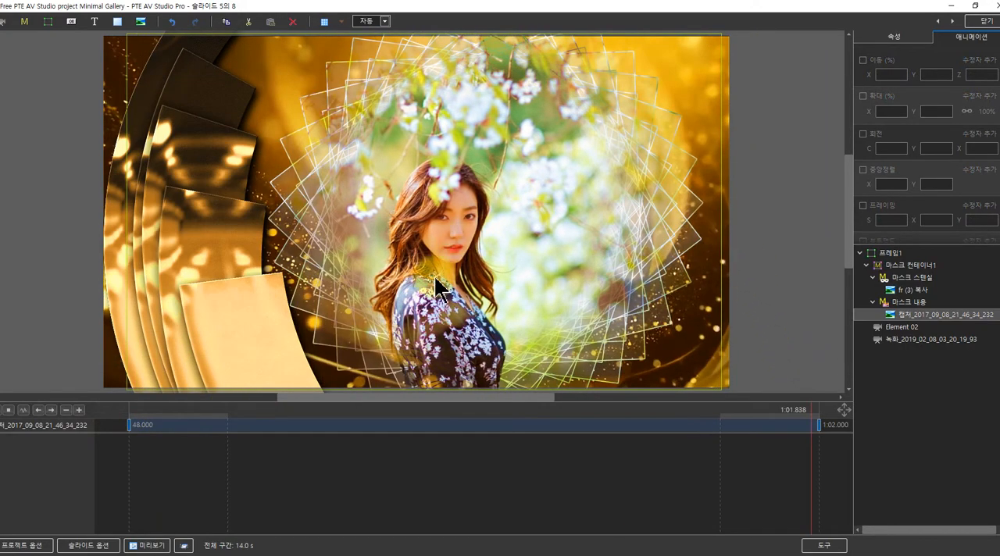
# Go to the sixth slide and replace its mask content photo with 캡처_2019_03_29_04_18_35_76.png from the 인물 folder
pyautogui.click(954, 26)
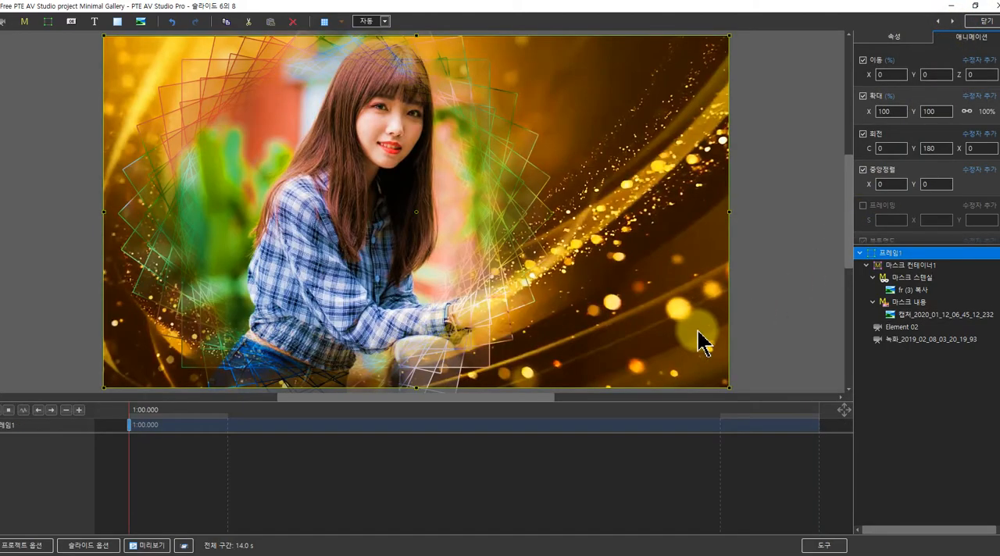
pyautogui.click(900, 315)
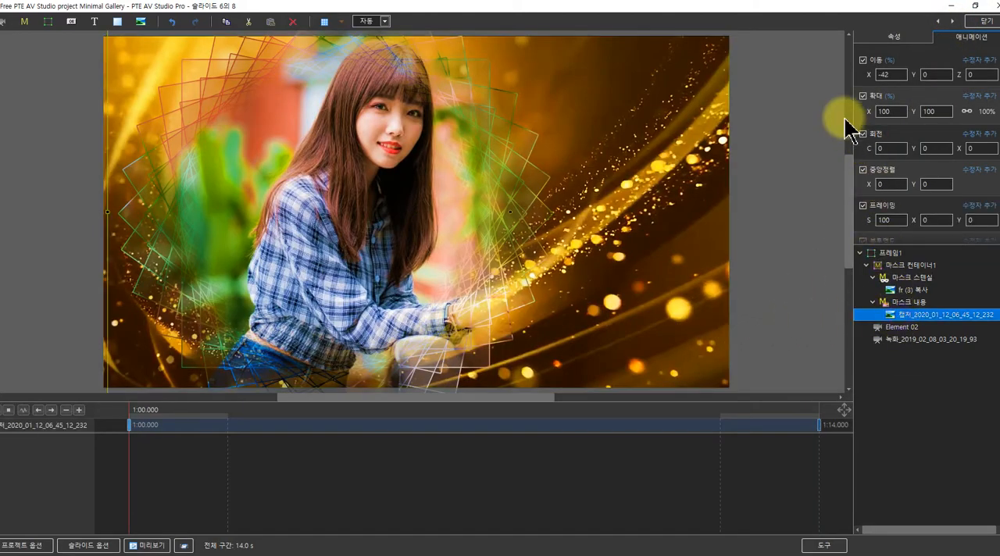
pyautogui.click(882, 37)
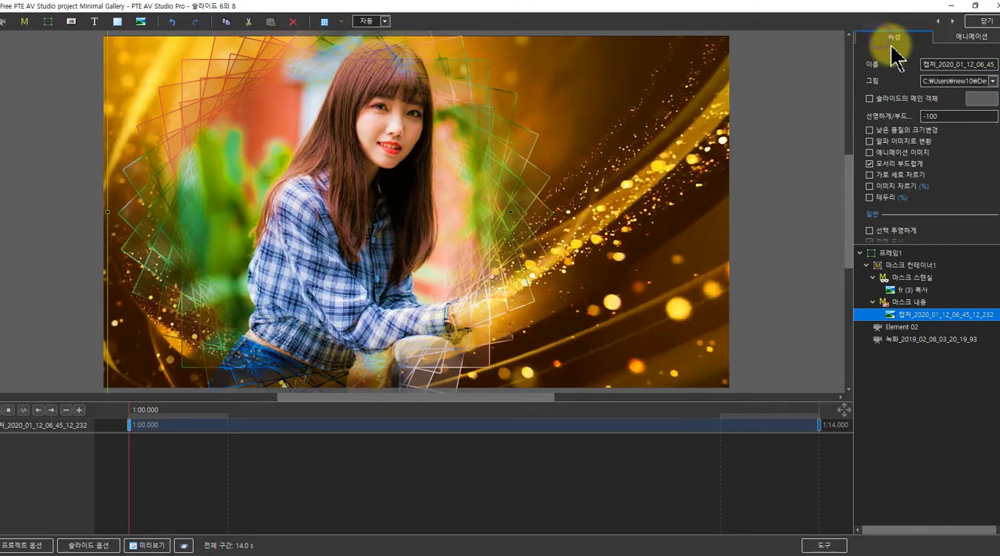
pyautogui.click(989, 82)
pyautogui.scroll(-10, 434, 313)
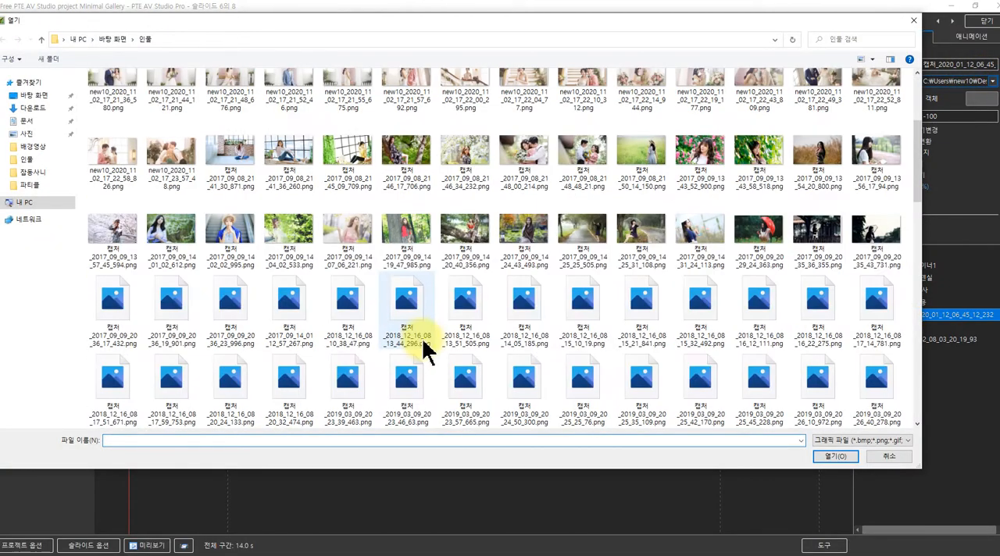
pyautogui.click(466, 314)
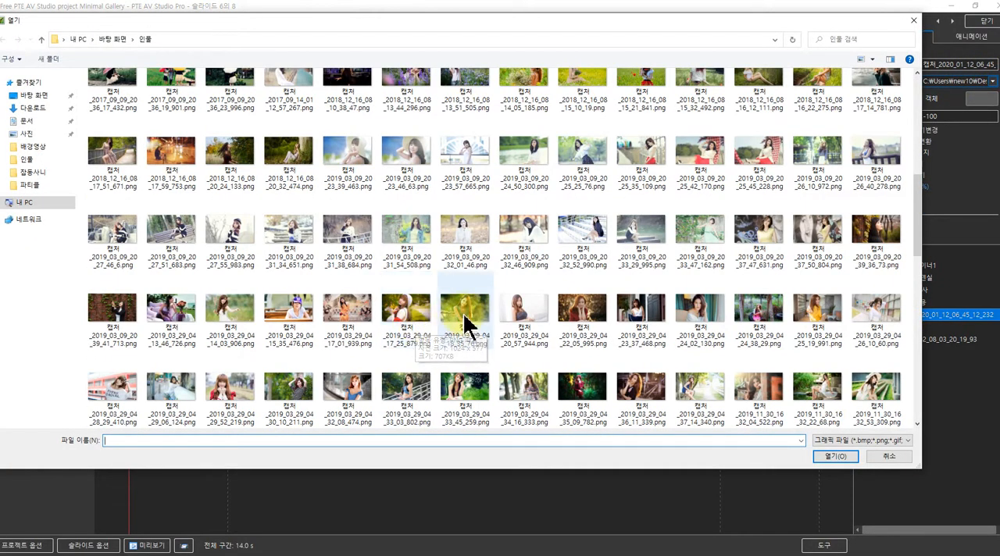
pyautogui.click(822, 457)
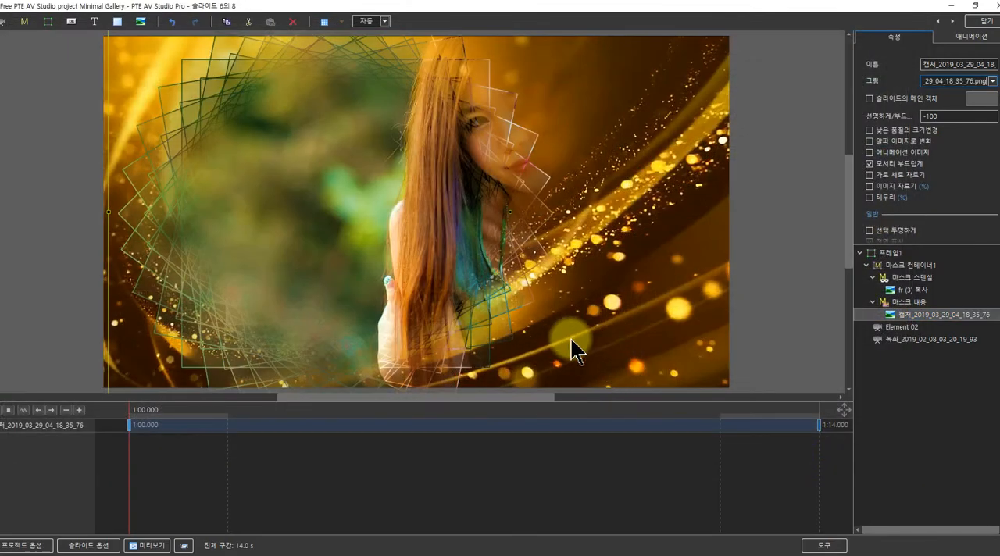
# Set the sixth slide's photo to position X -8 and scale 77.782 at the 1:00 keyframe
pyautogui.click(971, 36)
pyautogui.moveTo(868, 76); pyautogui.dragTo(886, 74)
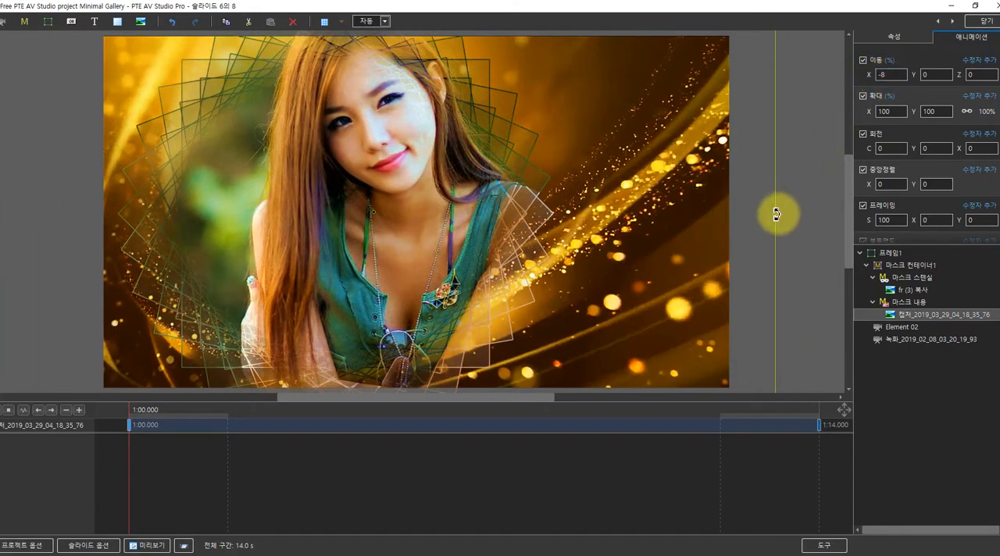
pyautogui.moveTo(777, 212); pyautogui.dragTo(687, 214)
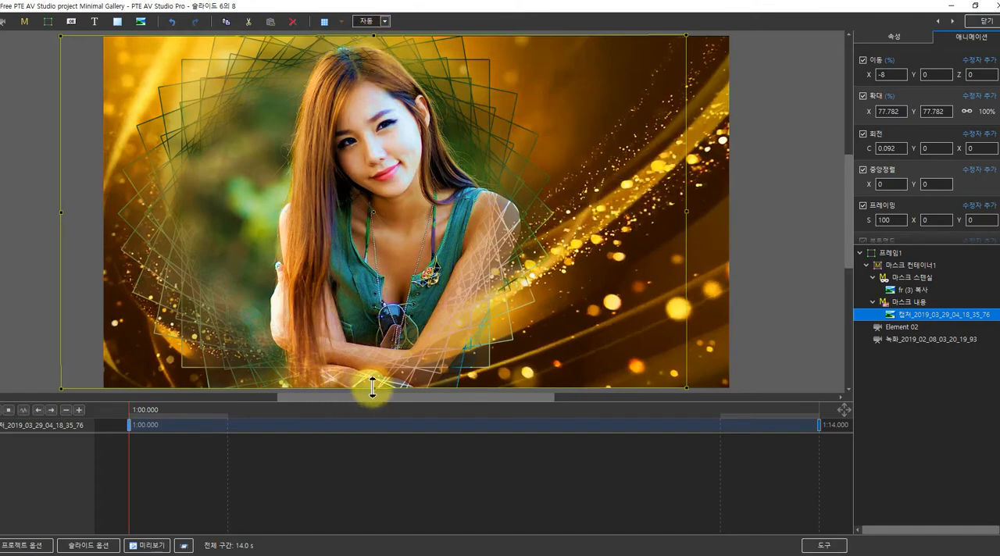
# Set the sixth slide's photo scale to 78.585 at the 1:00 keyframe and position X to 9 at the 1:14 keyframe, and scrub through it
pyautogui.moveTo(683, 211); pyautogui.dragTo(687, 211)
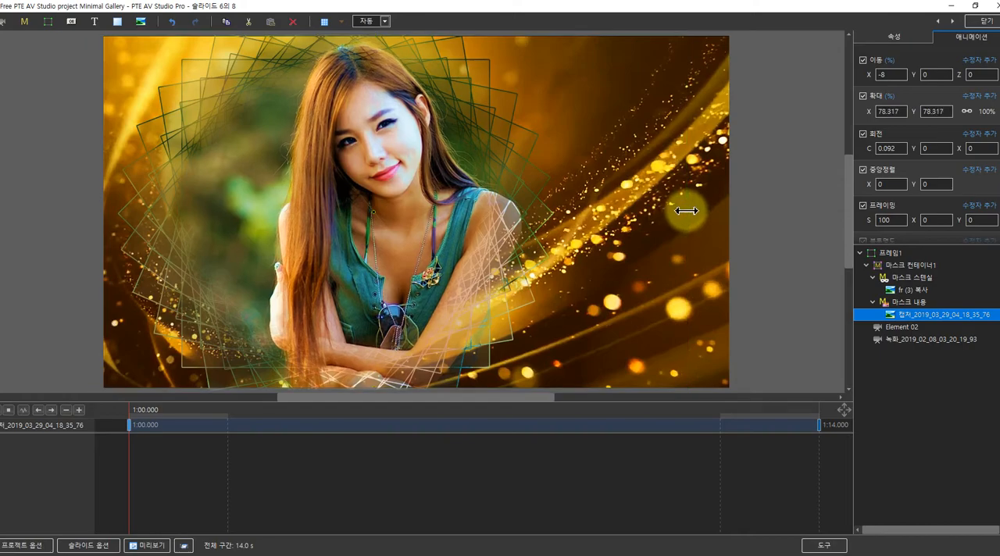
pyautogui.click(818, 424)
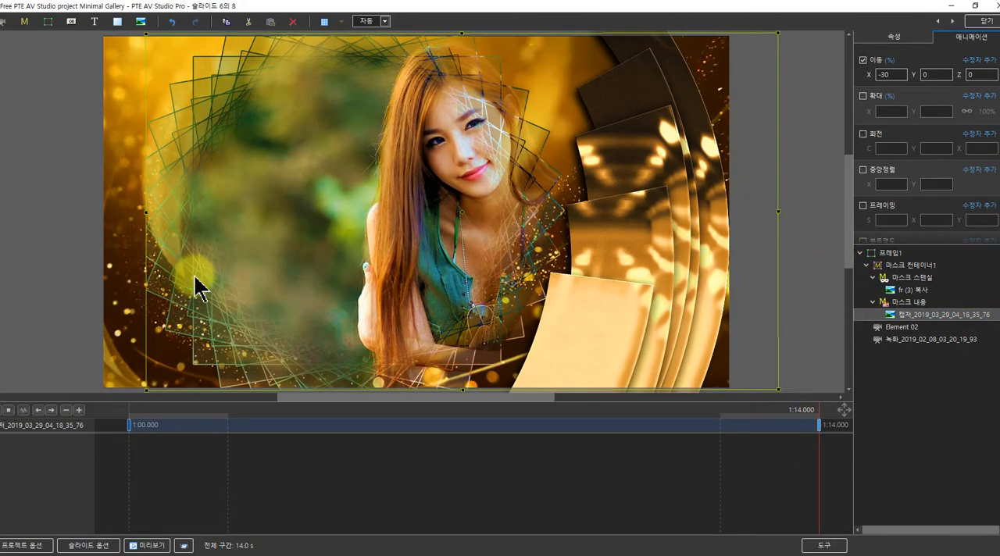
pyautogui.moveTo(869, 72); pyautogui.dragTo(888, 77)
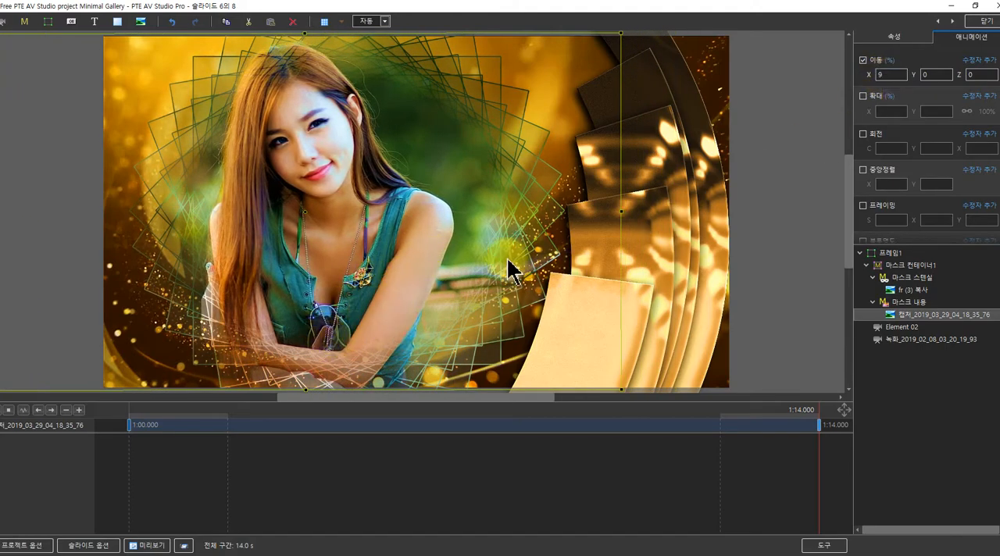
pyautogui.moveTo(134, 424); pyautogui.dragTo(786, 357)
# Go to the seventh slide and replace its mask content photo with 캡처_2020_01_12_07_00_00_939.jpg from the 인물 folder
pyautogui.click(953, 21)
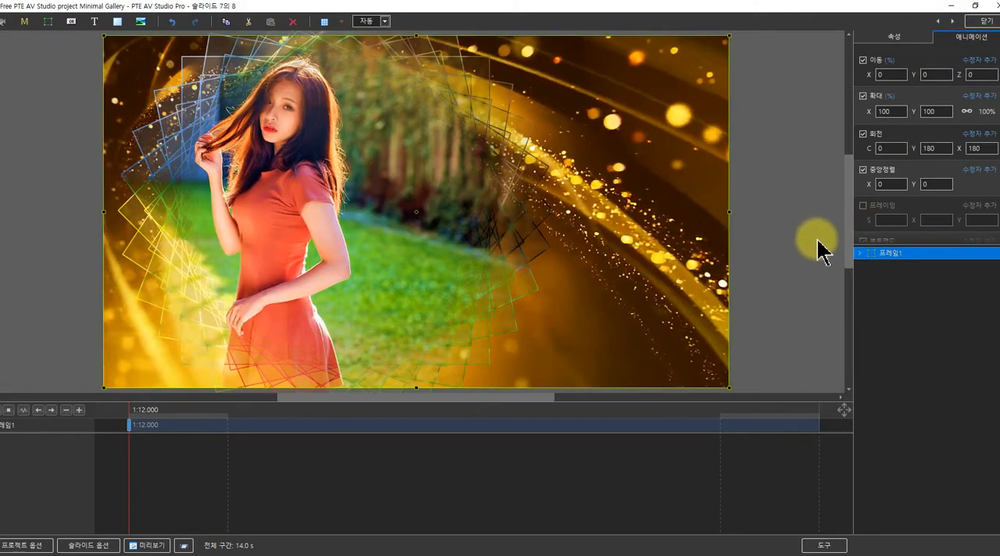
pyautogui.click(860, 254)
pyautogui.click(891, 314)
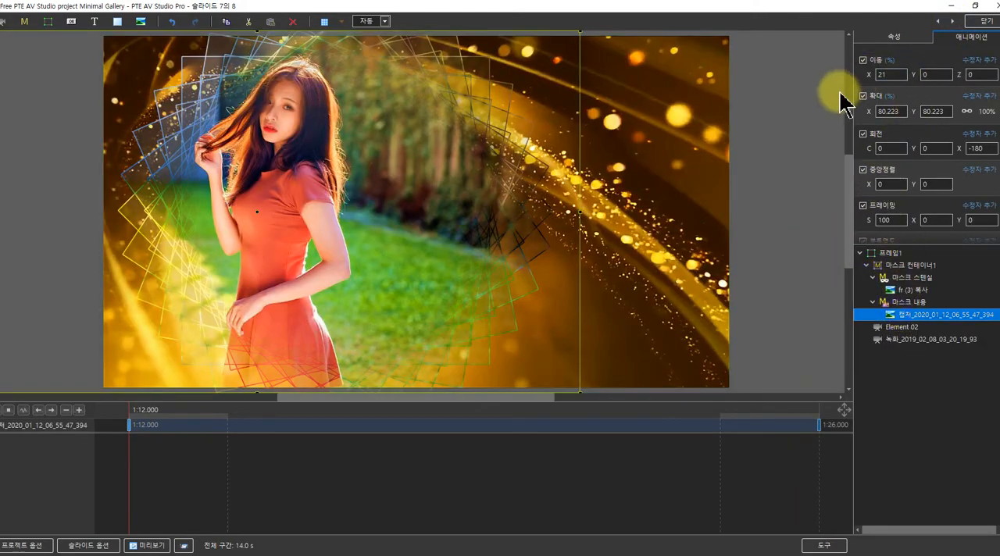
pyautogui.click(887, 36)
pyautogui.click(989, 81)
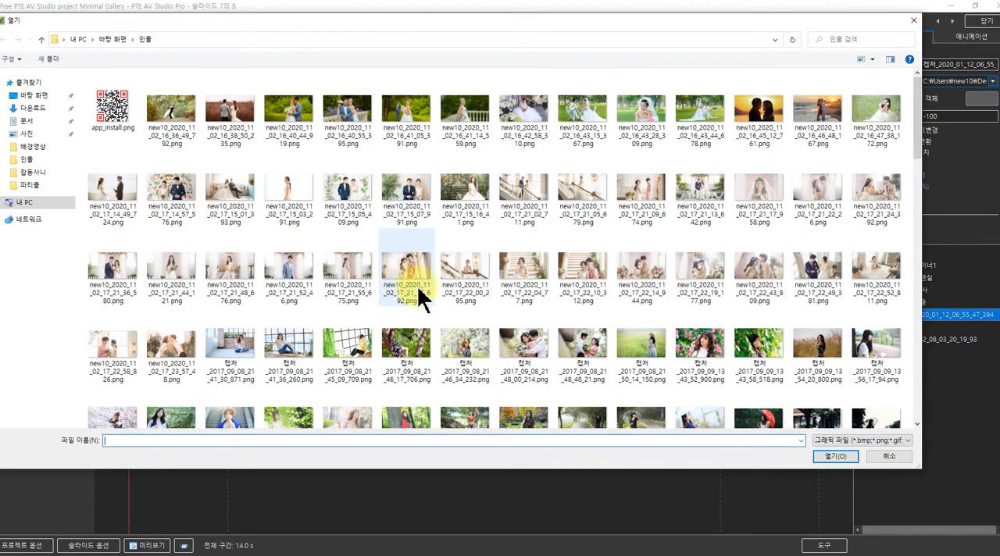
pyautogui.scroll(-10, 449, 305)
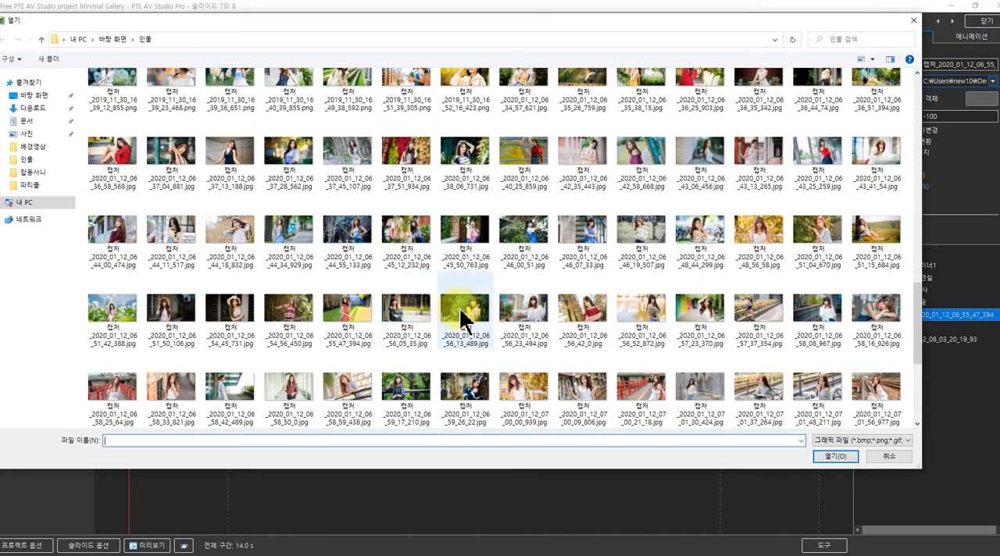
pyautogui.click(405, 324)
pyautogui.moveTo(422, 25); pyautogui.dragTo(469, 57)
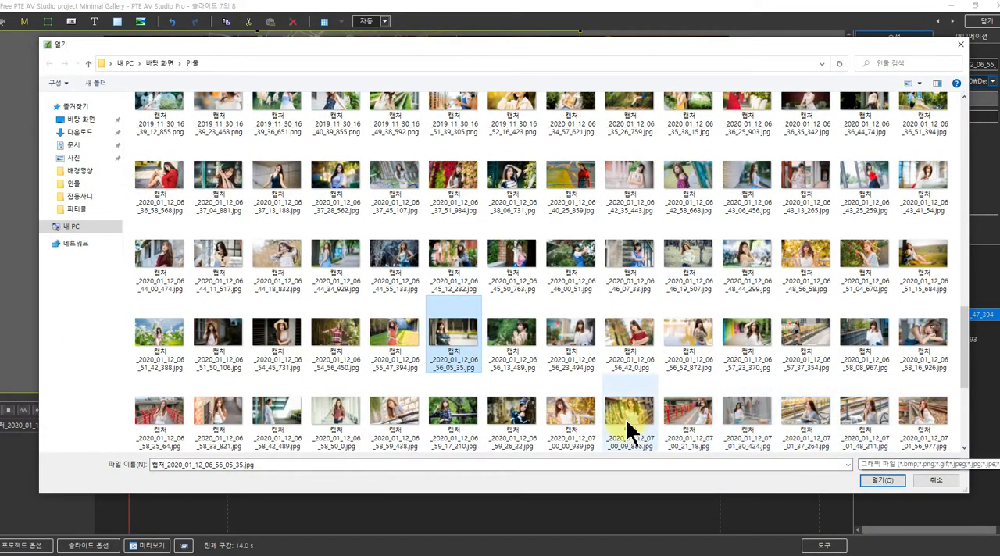
pyautogui.click(575, 413)
pyautogui.click(878, 479)
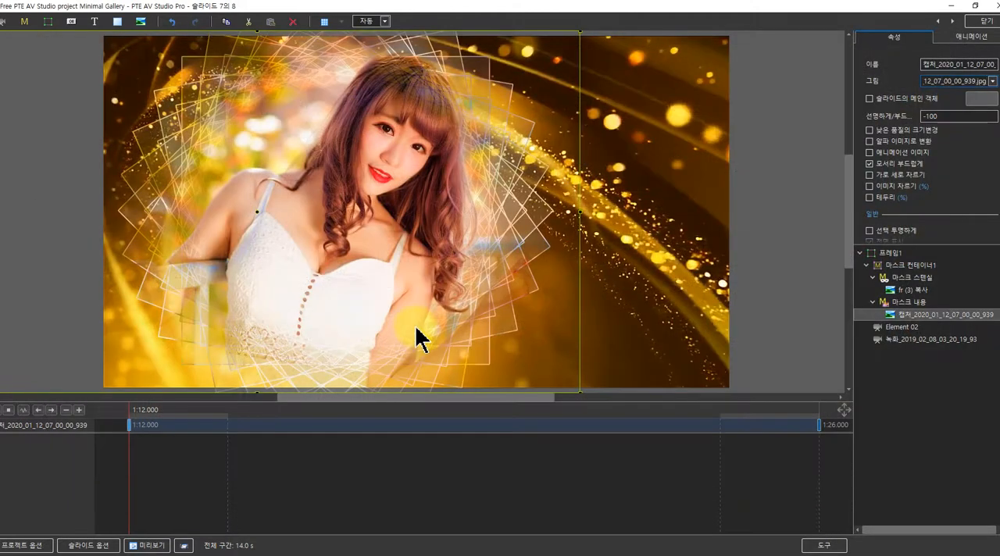
# Try position X 45 at the 1:12 keyframe and 18 at the 1:26 keyframe for the seventh slide's photo, and scrub back
pyautogui.moveTo(143, 414); pyautogui.dragTo(129, 441)
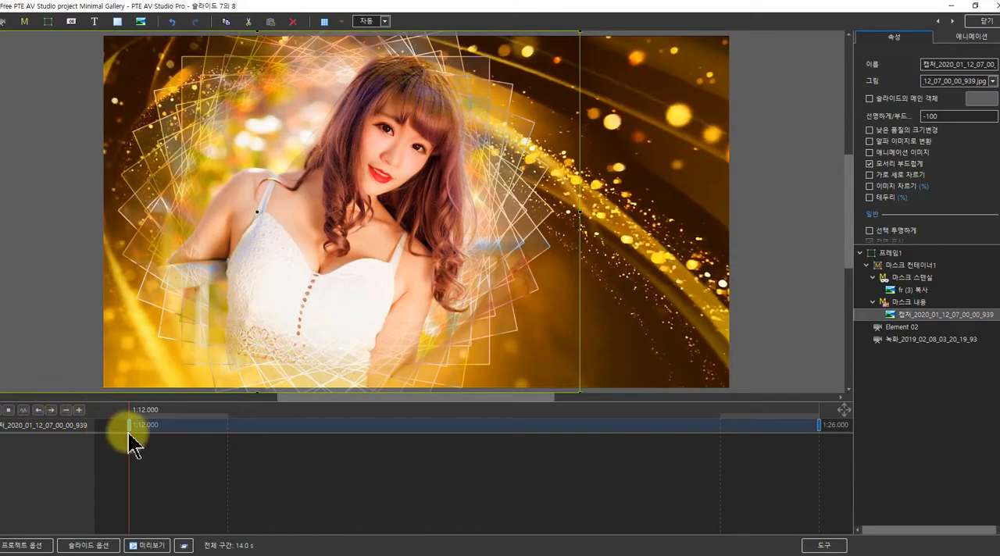
pyautogui.click(872, 93)
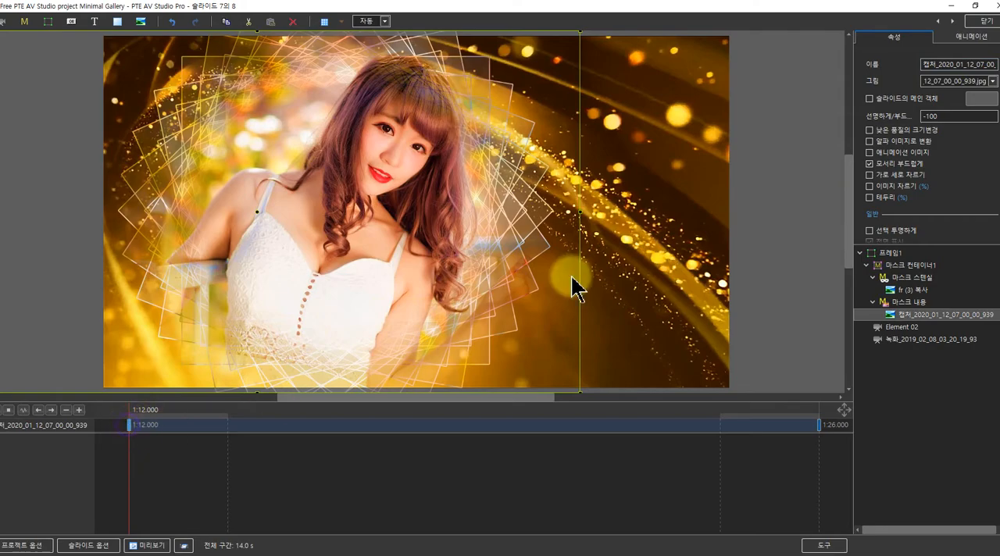
pyautogui.click(971, 39)
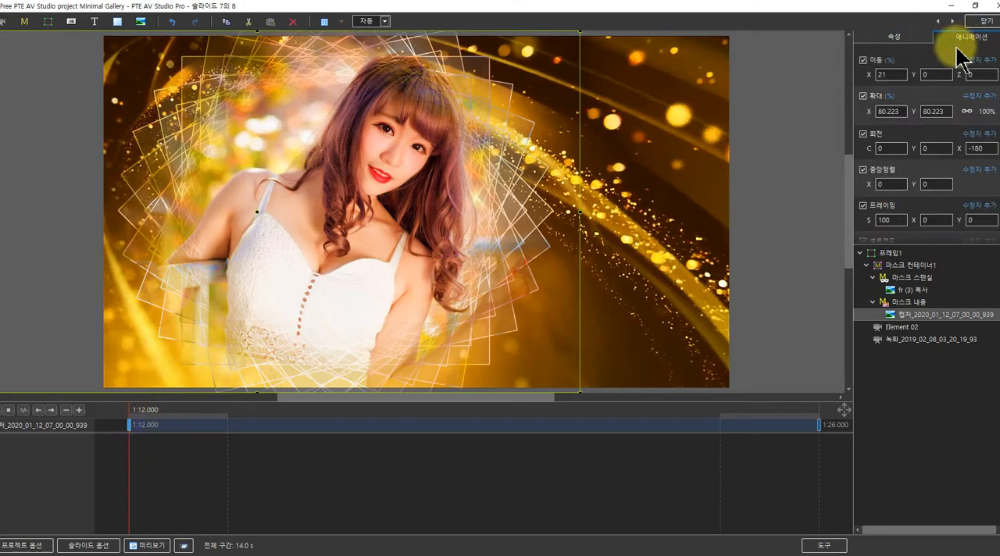
pyautogui.moveTo(871, 74); pyautogui.dragTo(885, 74)
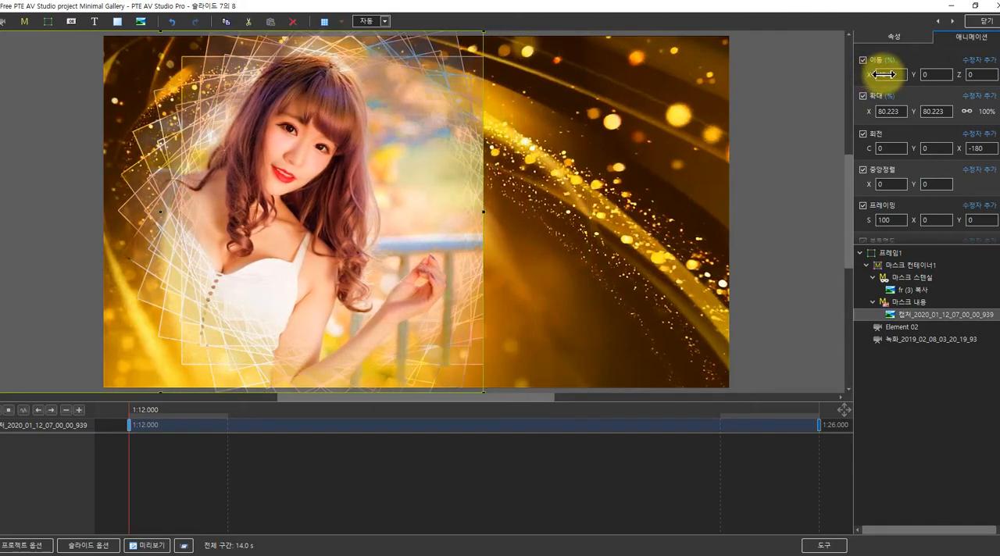
pyautogui.click(819, 425)
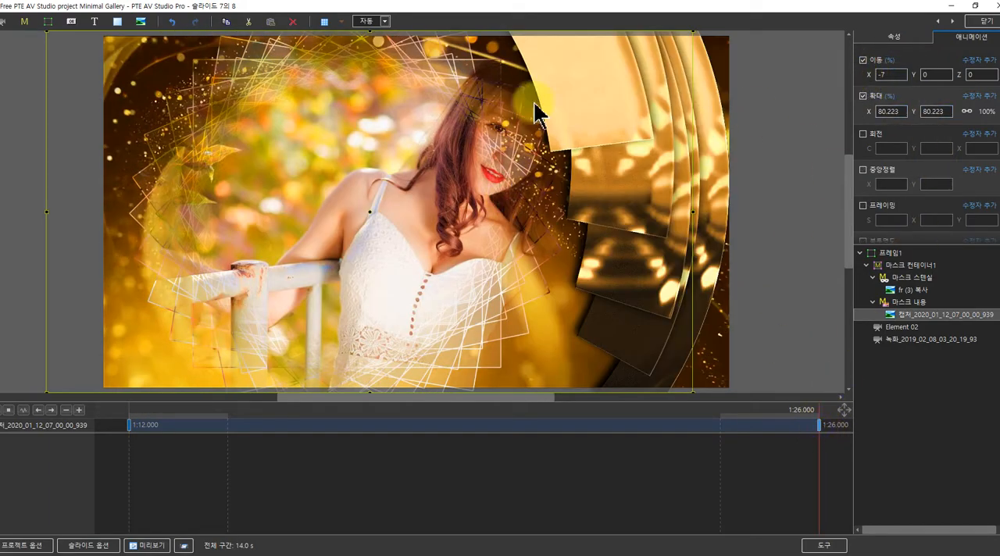
pyautogui.moveTo(865, 74); pyautogui.dragTo(876, 73)
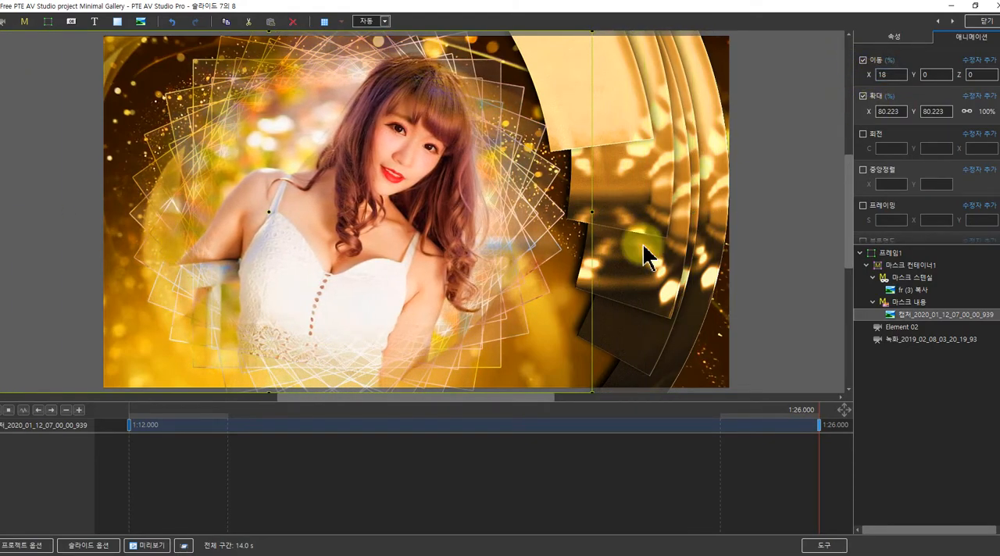
pyautogui.moveTo(149, 408); pyautogui.dragTo(96, 435)
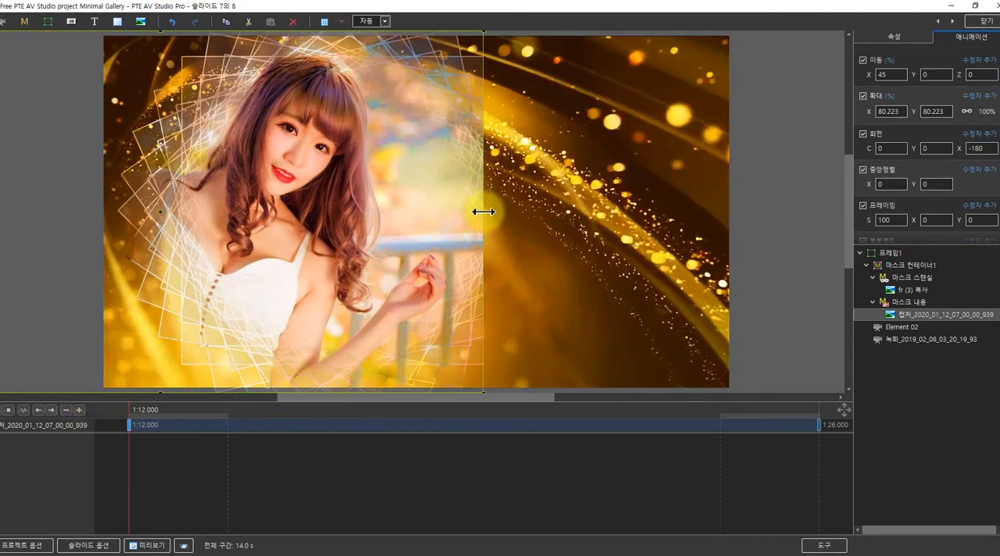
# Set the seventh slide's photo to position X 23 and scale 78.899 at the 1:12 keyframe
pyautogui.moveTo(483, 212); pyautogui.dragTo(518, 214)
pyautogui.moveTo(864, 83)
pyautogui.mouseDown()
pyautogui.moveTo(870, 72)
pyautogui.moveTo(860, 76)
pyautogui.mouseUp()
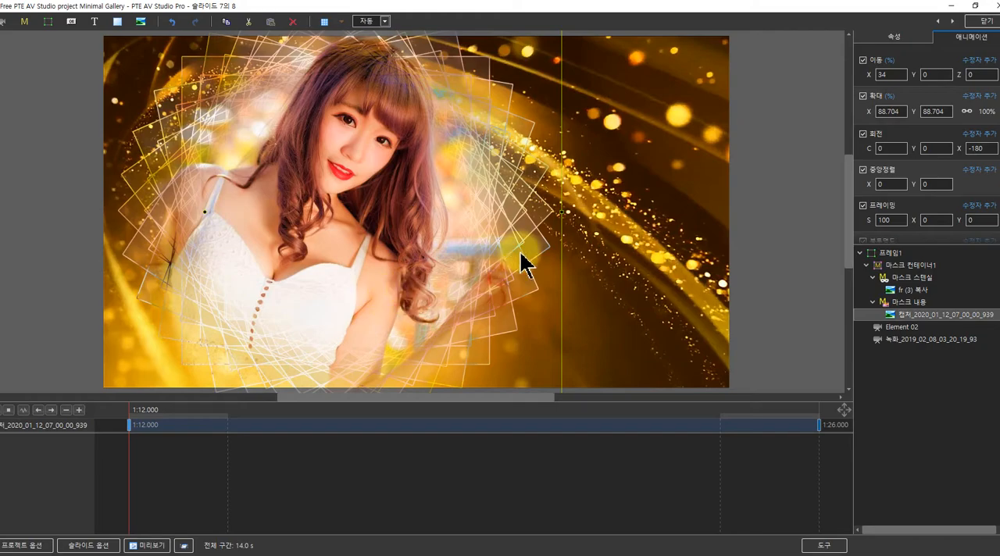
pyautogui.moveTo(561, 214); pyautogui.dragTo(522, 212)
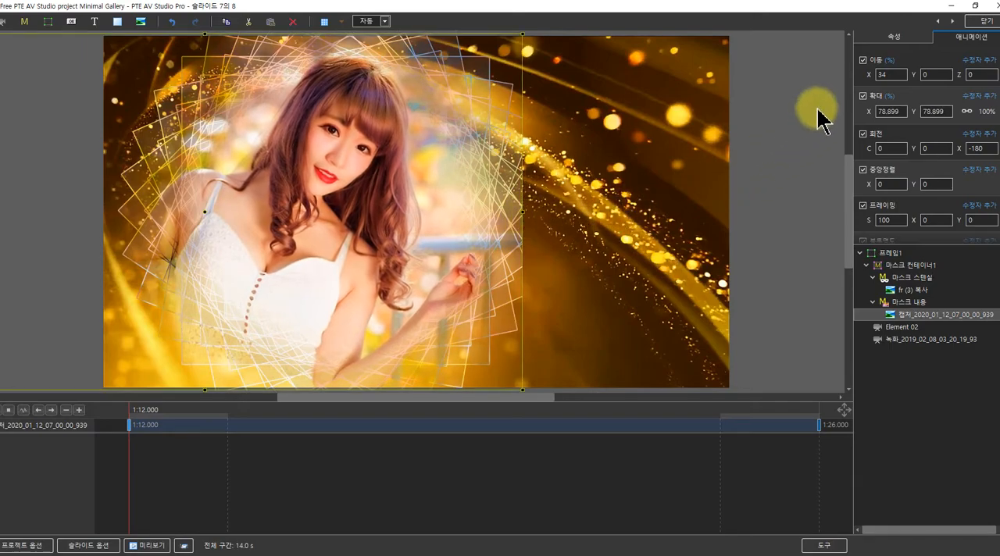
pyautogui.moveTo(871, 77); pyautogui.dragTo(865, 77)
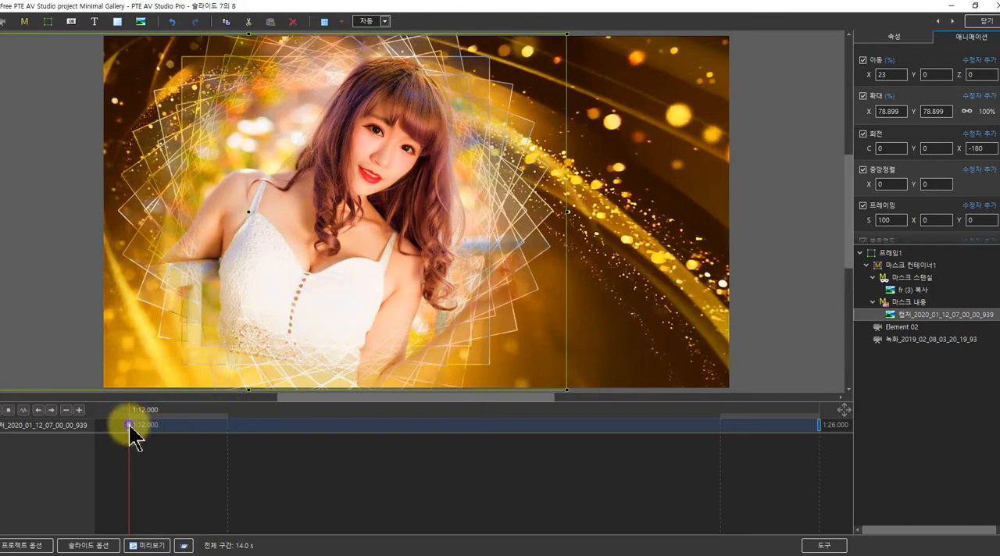
# Set the seventh slide's photo to position X 24 and scale 89.636 at the 1:26 keyframe, and scrub through the slide to check it
pyautogui.click(817, 426)
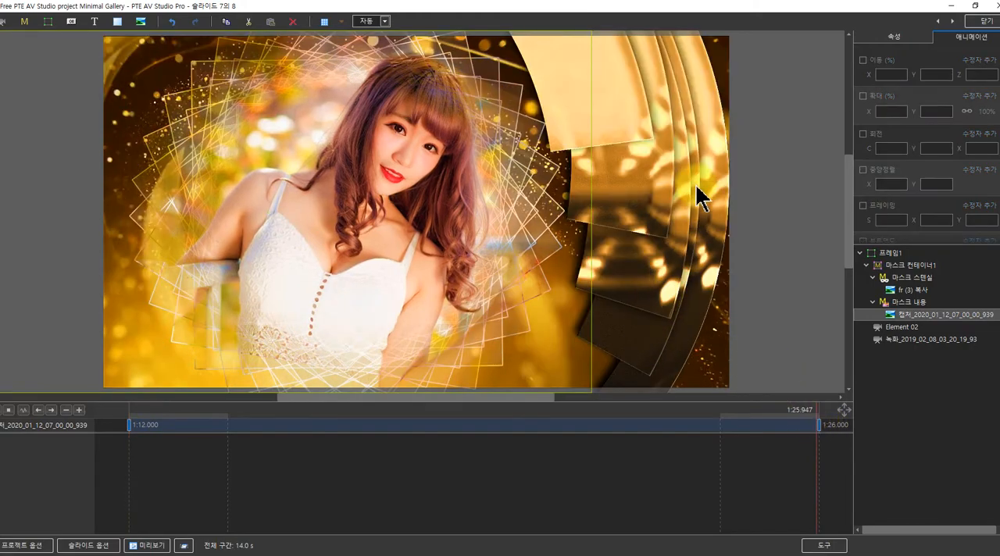
pyautogui.click(818, 428)
pyautogui.click(622, 289)
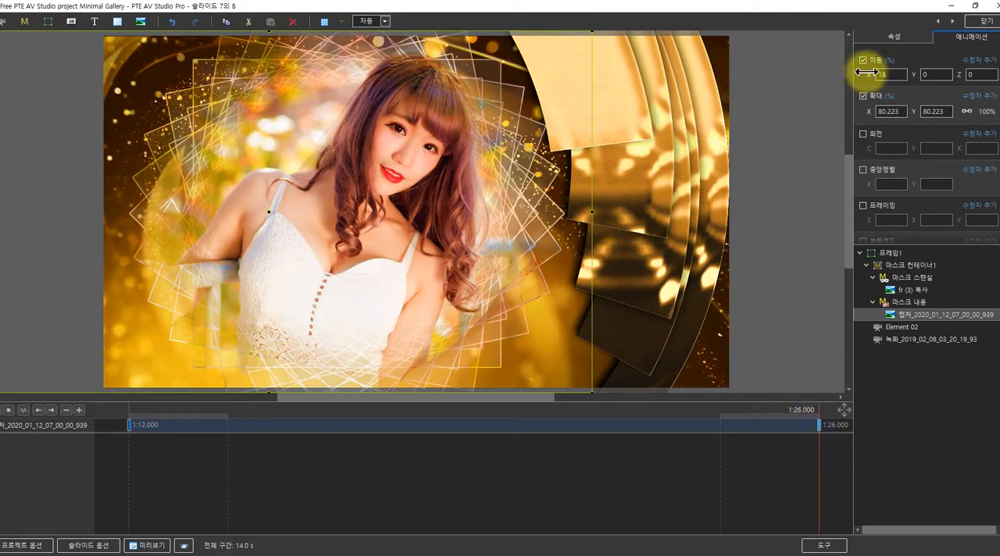
pyautogui.moveTo(870, 75); pyautogui.dragTo(872, 74)
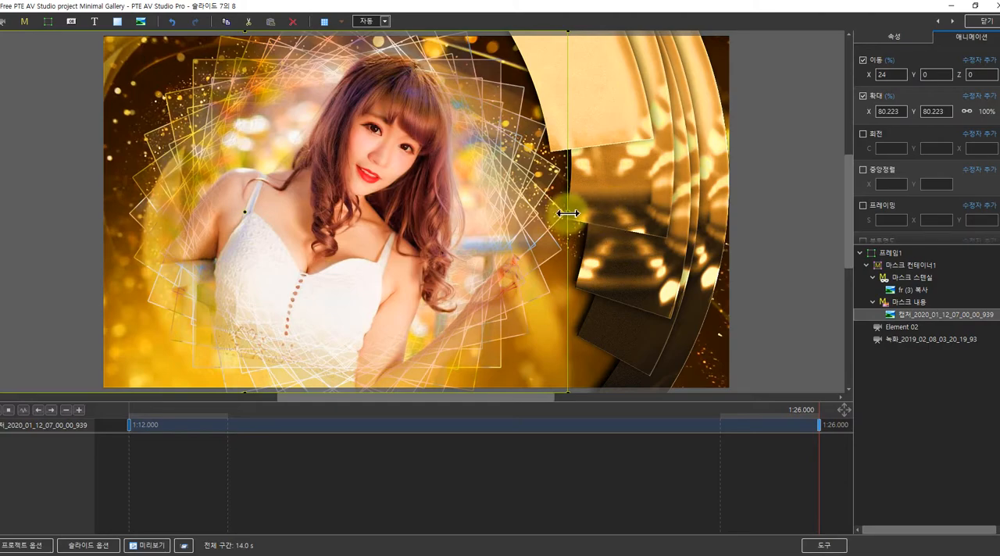
pyautogui.moveTo(568, 213); pyautogui.dragTo(598, 217)
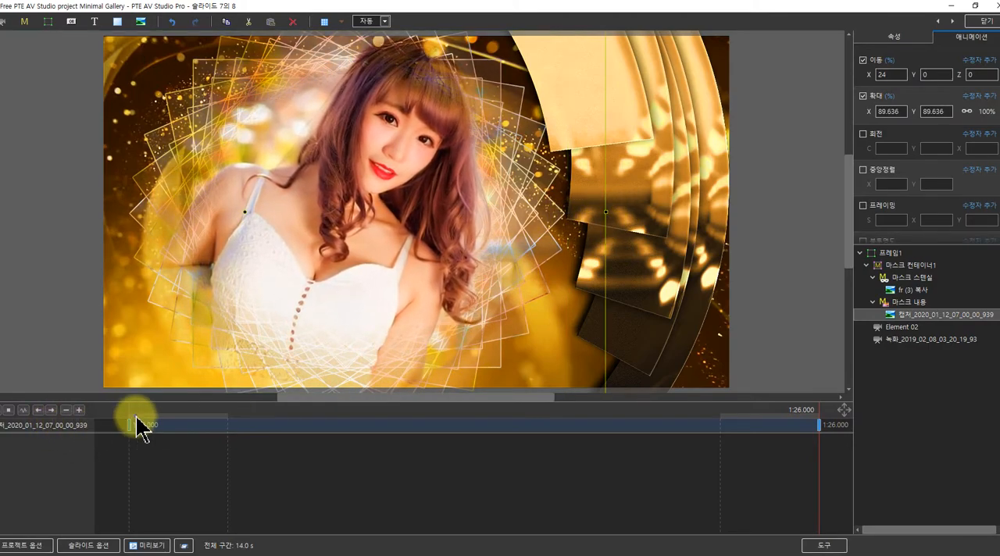
pyautogui.click(162, 424)
pyautogui.moveTo(162, 424); pyautogui.dragTo(82, 422)
# Go to the eighth slide and replace its mask content photo with 캡처_2020_01_12_06_56_13_489.jpg from the 인물 folder
pyautogui.click(952, 22)
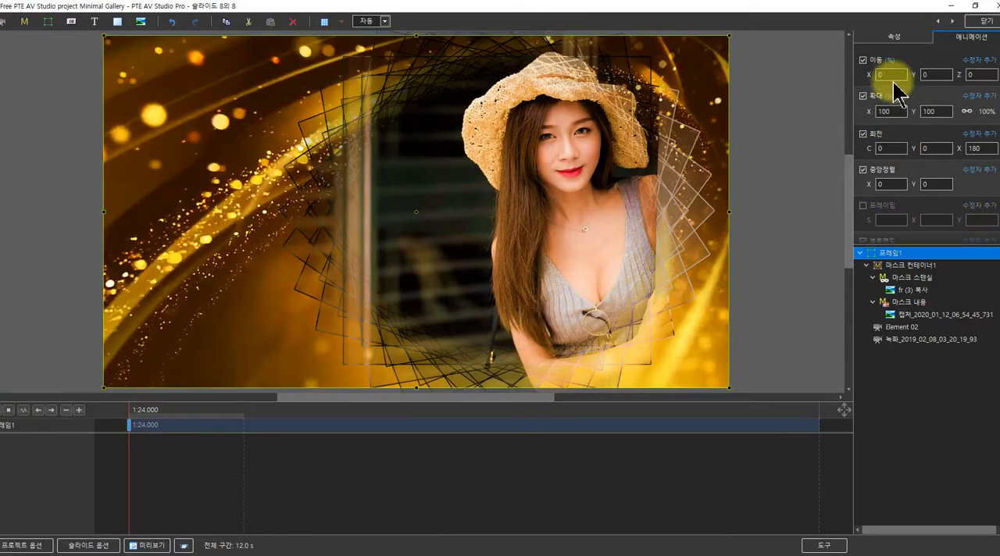
pyautogui.click(891, 315)
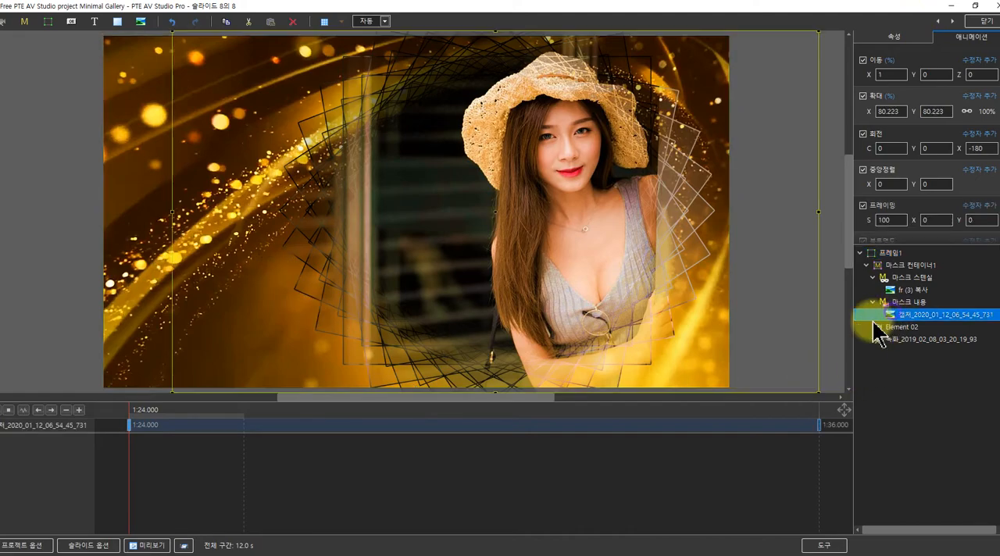
pyautogui.click(890, 37)
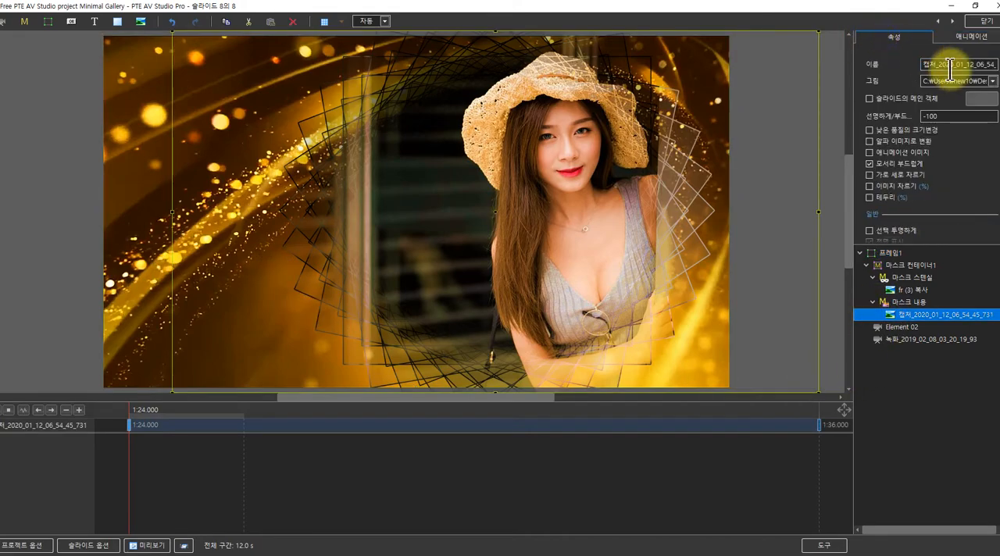
pyautogui.click(994, 81)
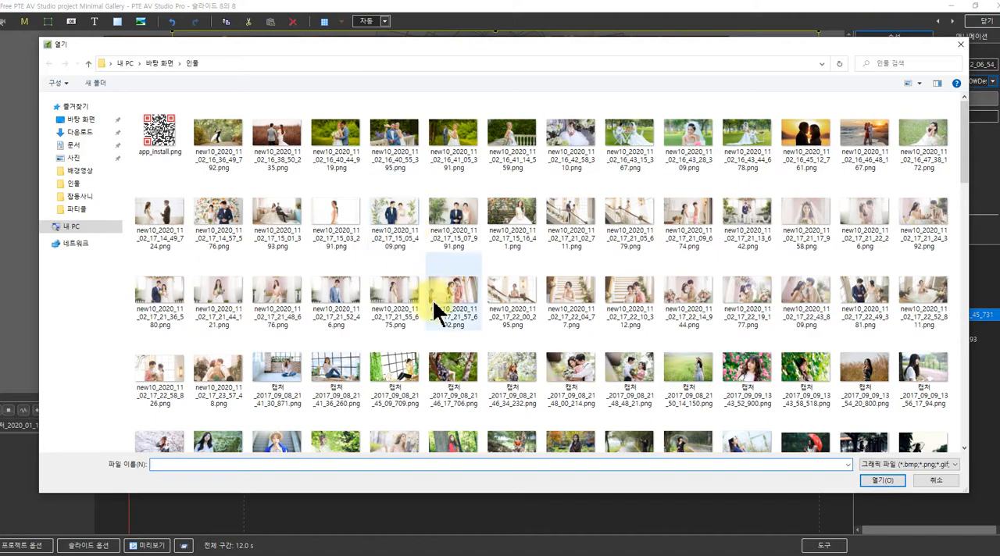
pyautogui.scroll(-5, 440, 292)
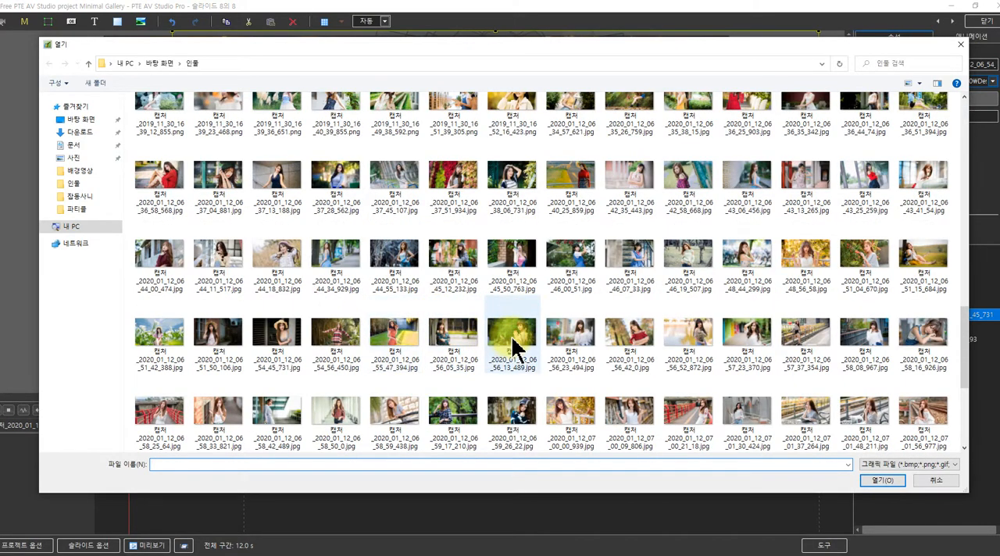
pyautogui.click(516, 344)
pyautogui.click(876, 480)
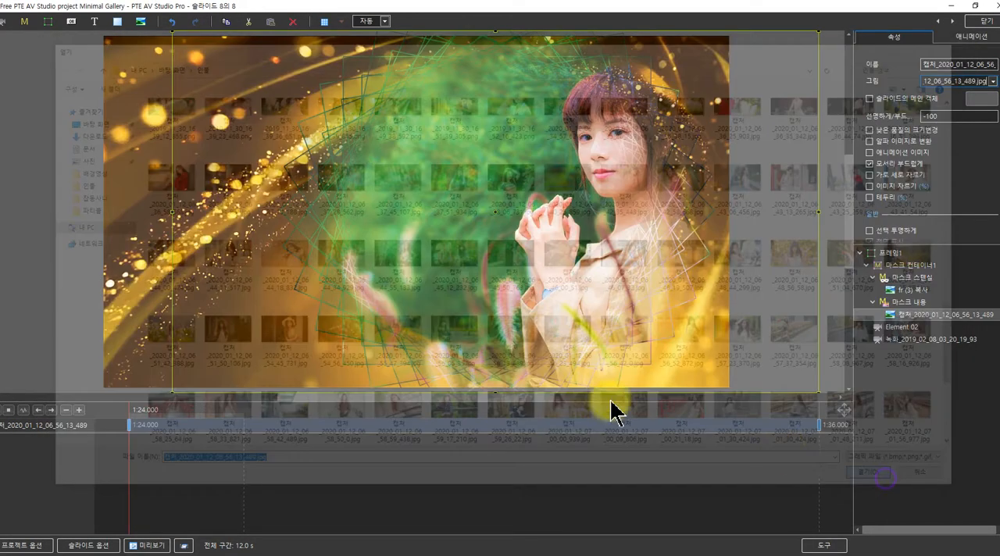
# Set the eighth slide's photo to position X -19 at the 1:24 keyframe and scrub to the end of the slide
pyautogui.click(971, 37)
pyautogui.moveTo(873, 74); pyautogui.dragTo(866, 75)
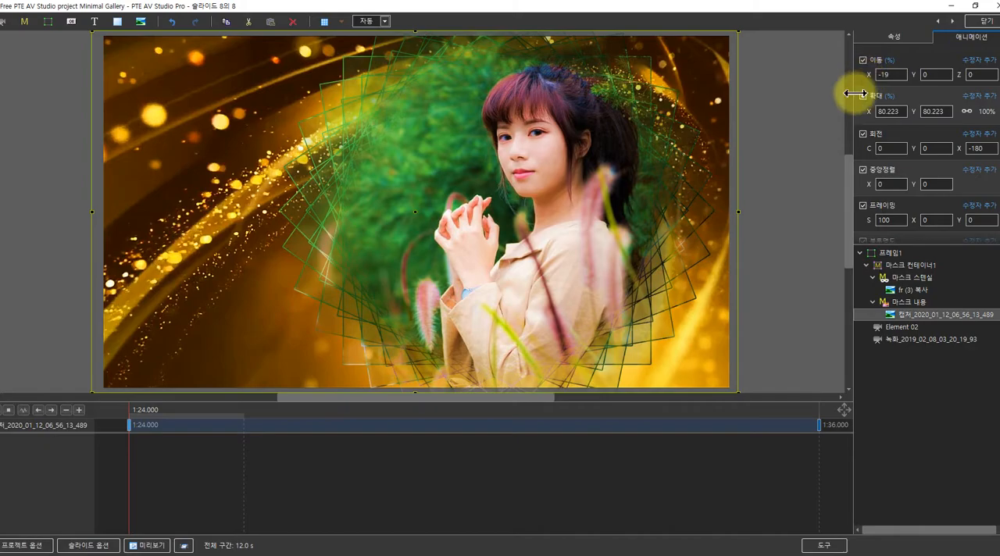
pyautogui.click(137, 415)
pyautogui.moveTo(136, 422); pyautogui.dragTo(836, 358)
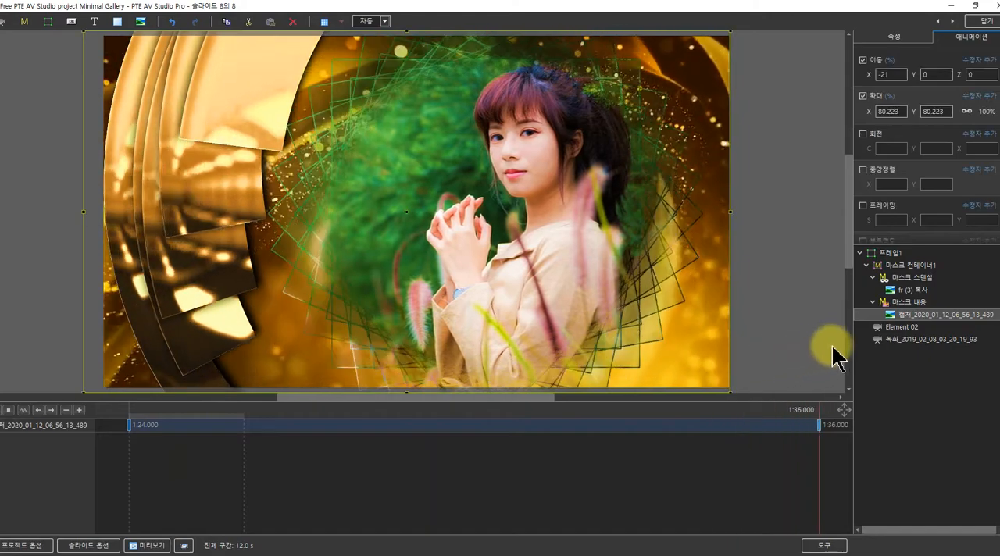
# Enlarge the eighth slide's photo at the 1:36 keyframe and scrub through the slide to check the zoom
pyautogui.moveTo(732, 211); pyautogui.dragTo(782, 217)
pyautogui.click(138, 419)
pyautogui.moveTo(137, 419); pyautogui.dragTo(808, 390)
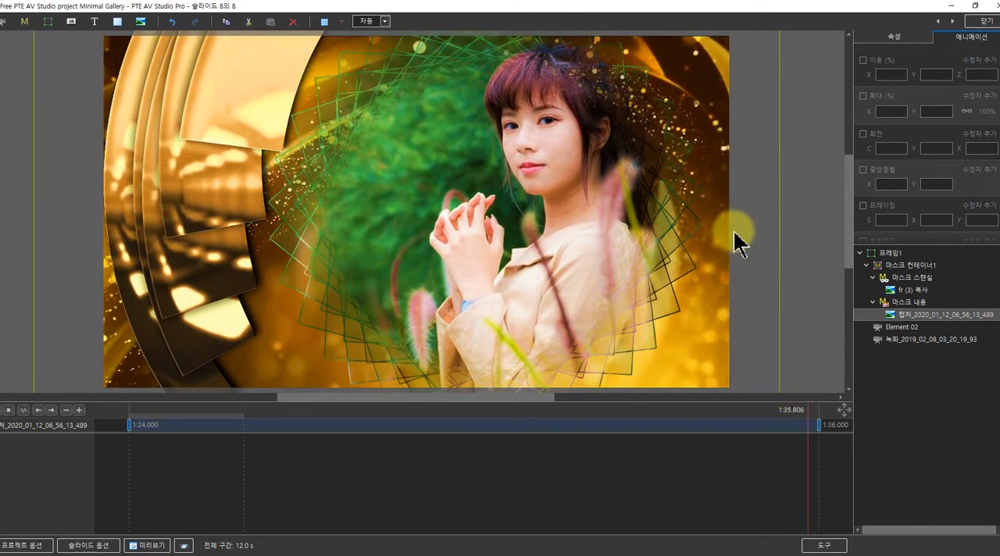
# Close the object and animation editor and scrub the slideshow preview to the end of the eighth slide
pyautogui.click(971, 23)
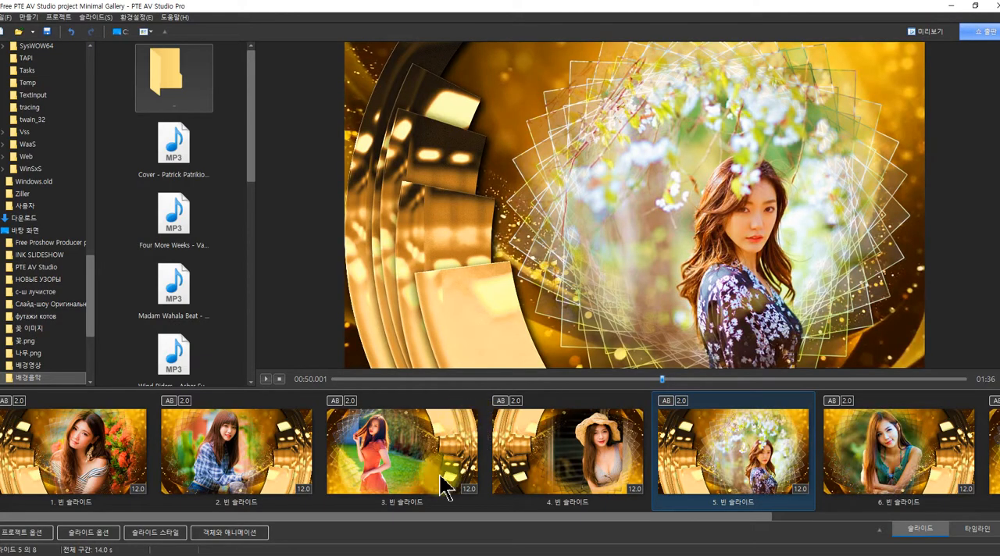
pyautogui.moveTo(383, 519); pyautogui.dragTo(709, 509)
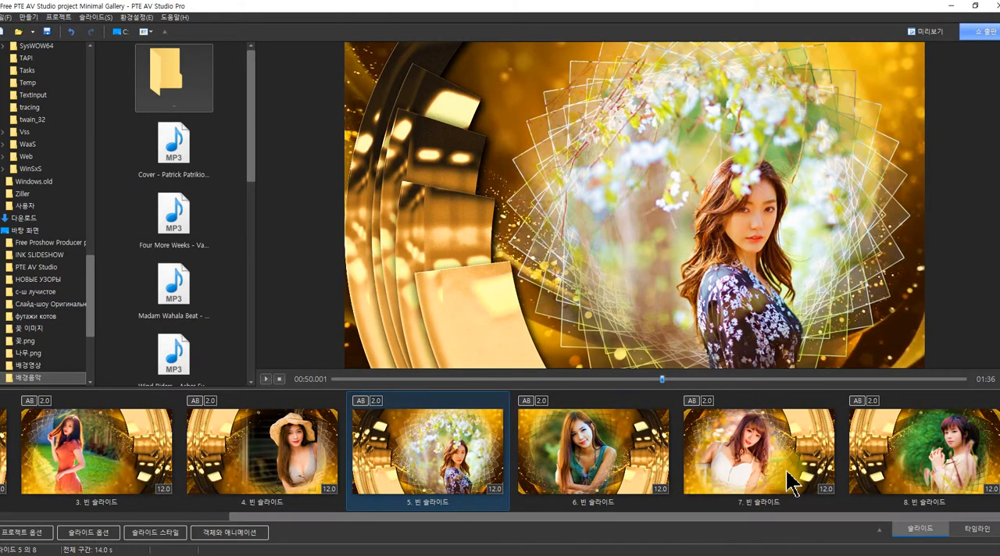
pyautogui.moveTo(660, 386); pyautogui.dragTo(994, 384)
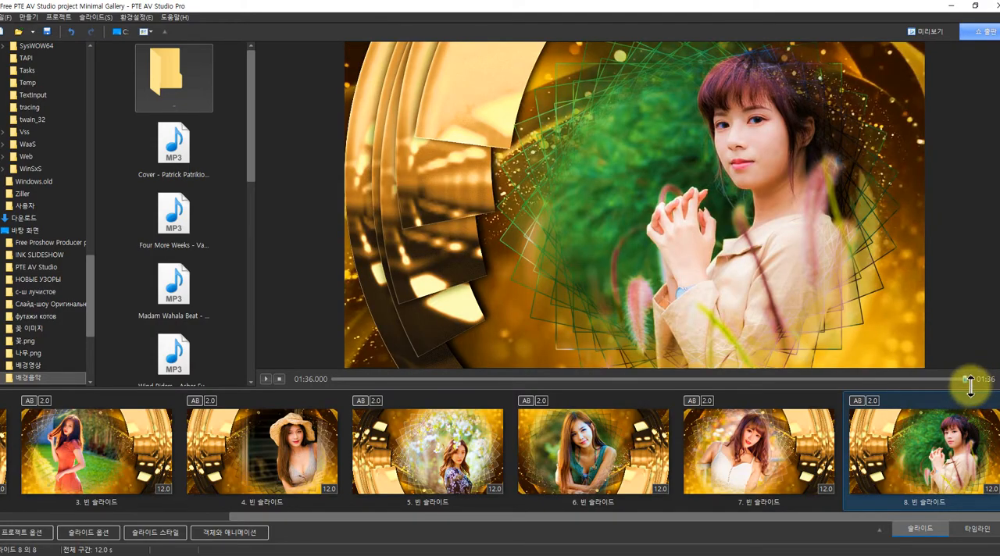
# Copy all eight slides and paste the copies after the eighth slide
pyautogui.moveTo(999, 432); pyautogui.dragTo(70, 472)
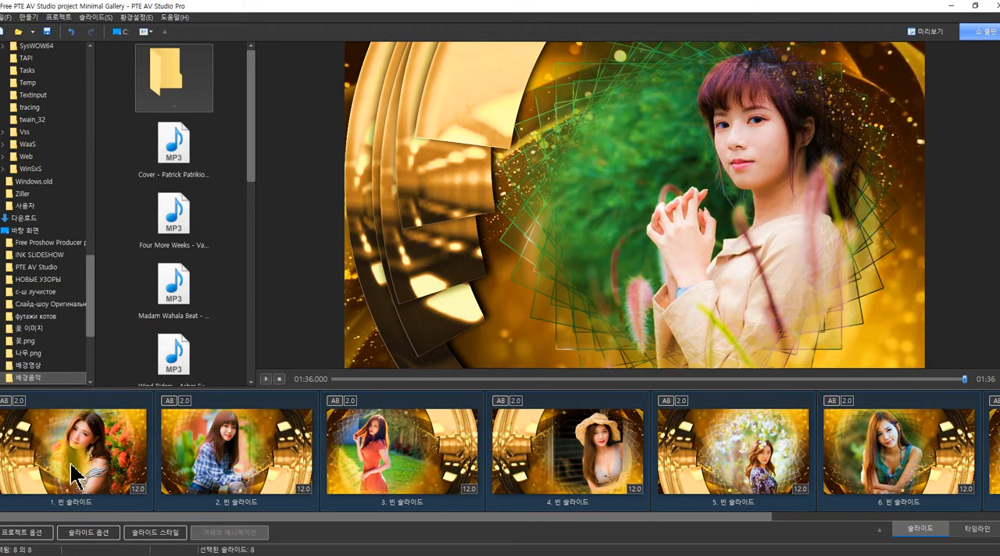
pyautogui.rightClick(70, 464)
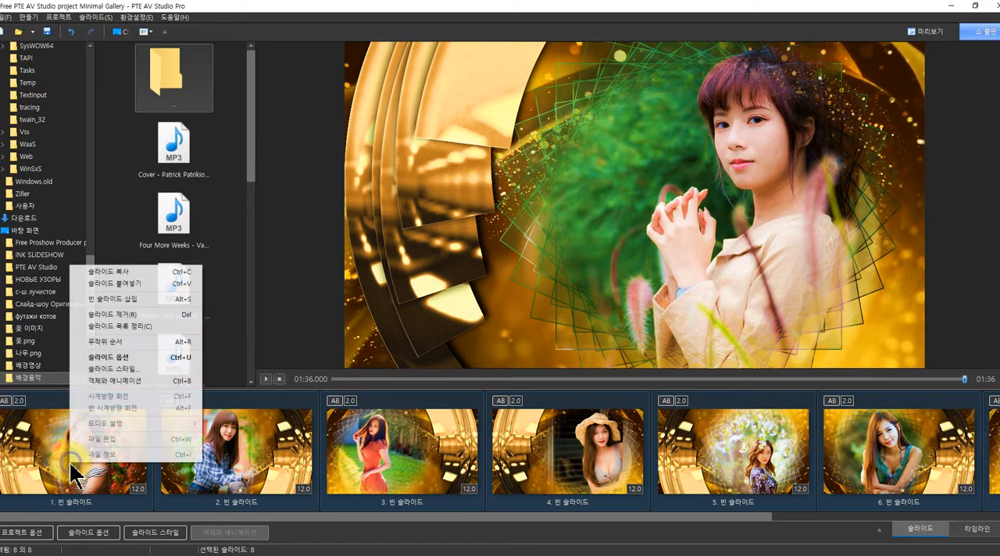
pyautogui.click(110, 271)
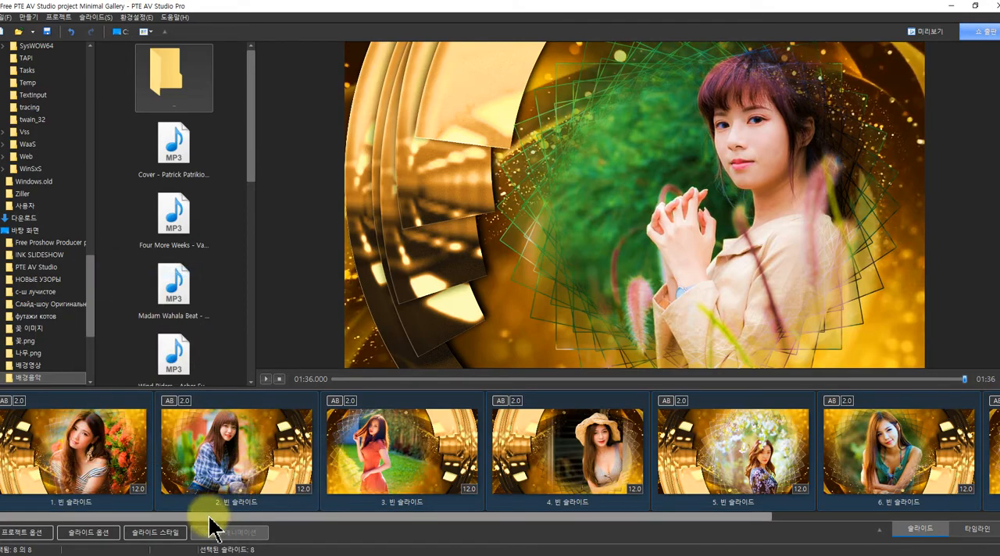
pyautogui.moveTo(209, 516); pyautogui.dragTo(797, 508)
pyautogui.click(999, 426)
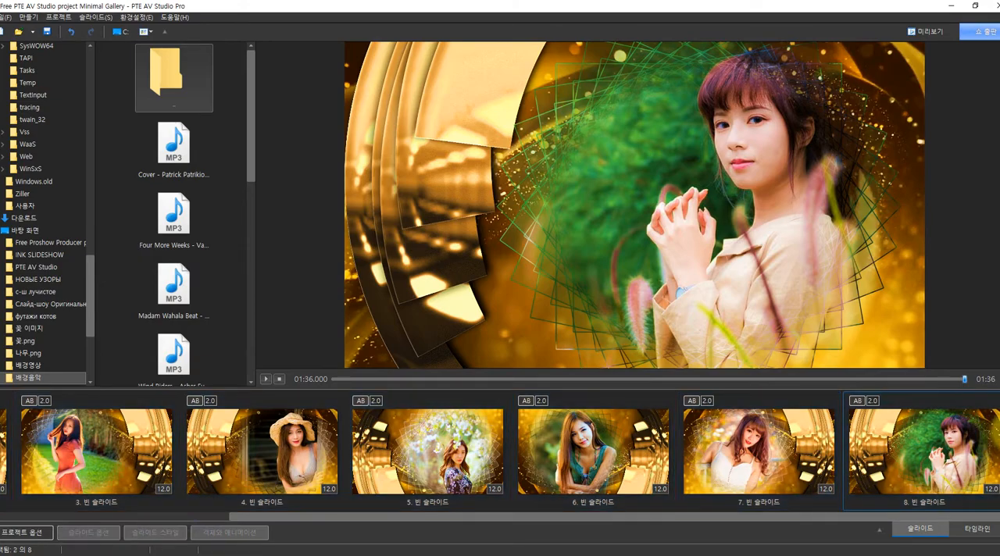
pyautogui.rightClick(992, 399)
pyautogui.click(905, 252)
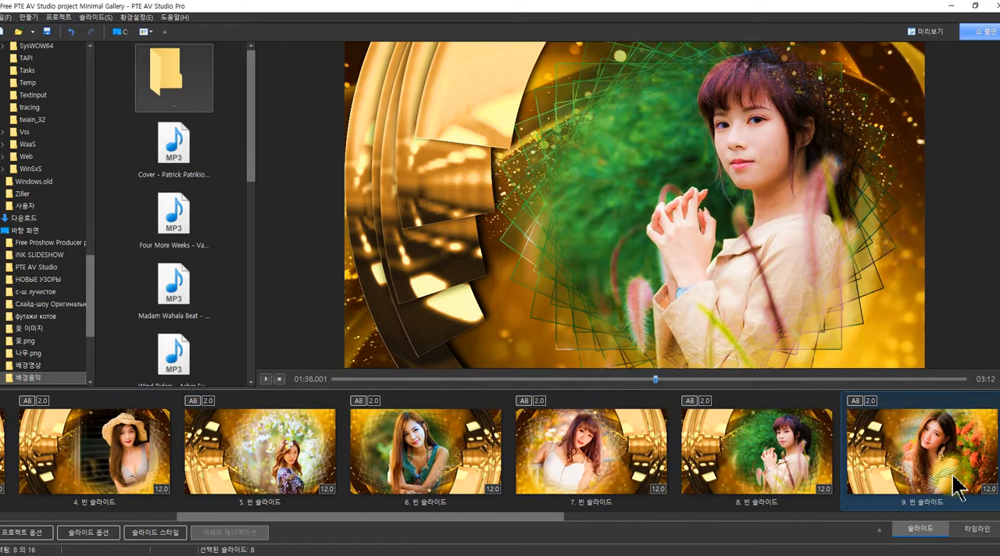
# Open the ninth slide's objects for editing and replace its mask content photo with 캡처_2019_03_29_04_17_01_939.png from the 인물 folder
pyautogui.click(912, 472)
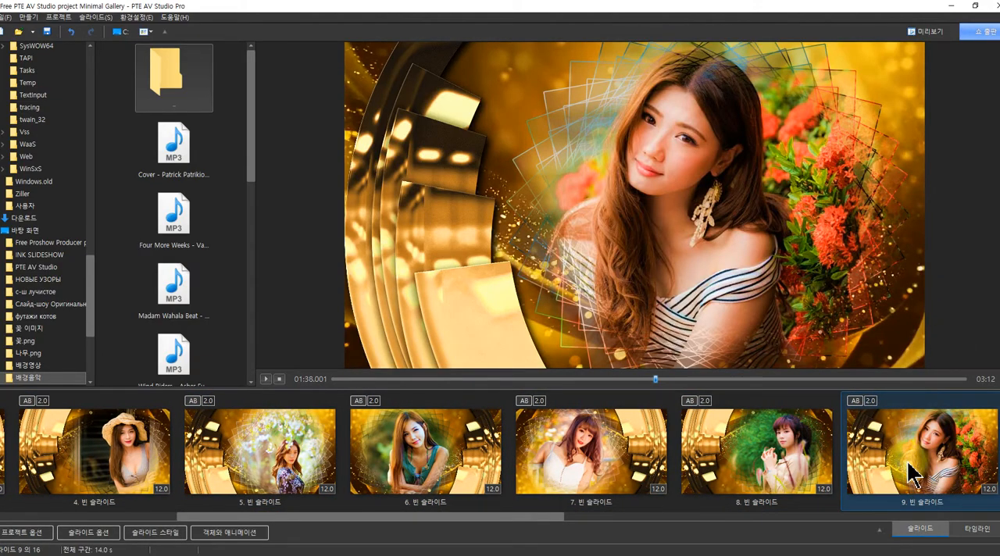
pyautogui.click(229, 534)
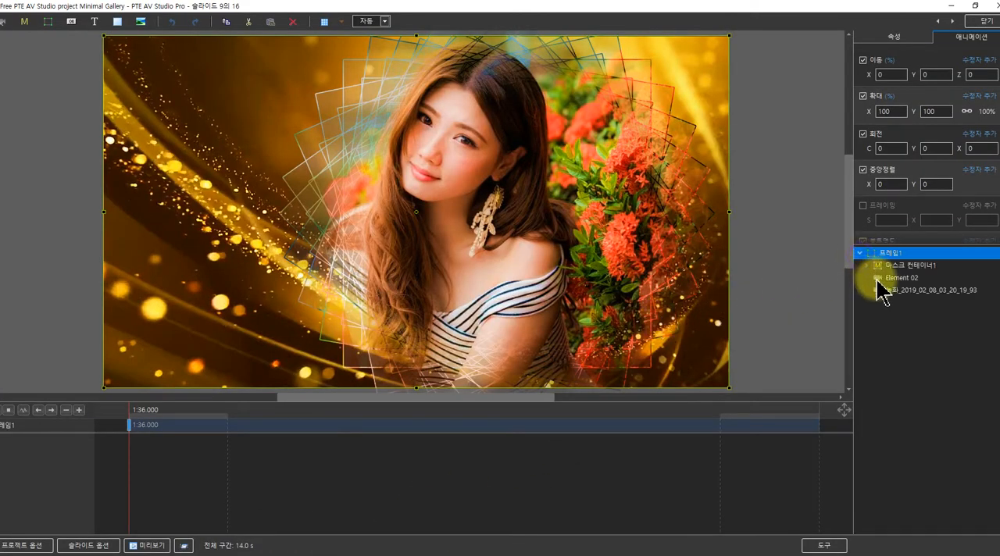
pyautogui.doubleClick(875, 267)
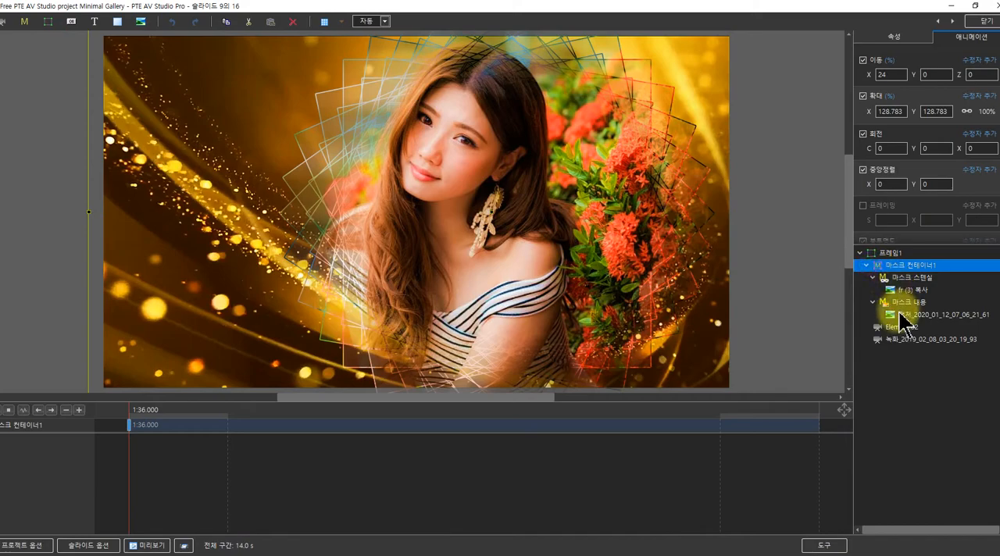
pyautogui.click(902, 314)
pyautogui.click(895, 37)
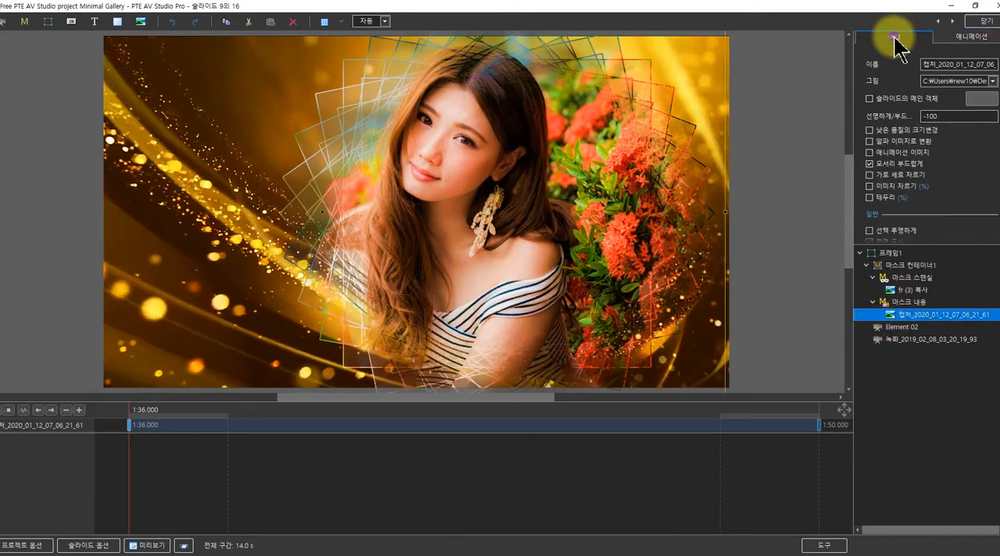
pyautogui.click(992, 82)
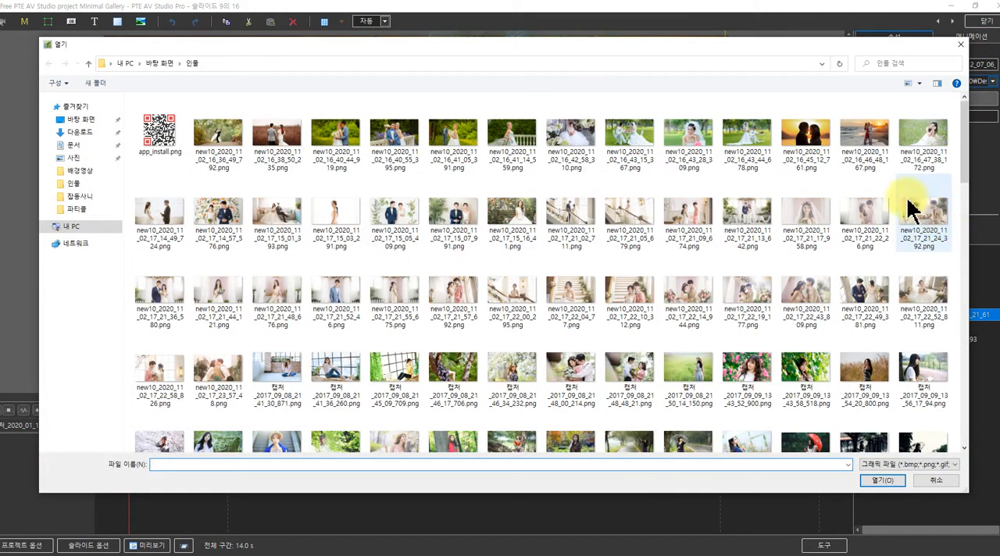
pyautogui.scroll(-5, 391, 363)
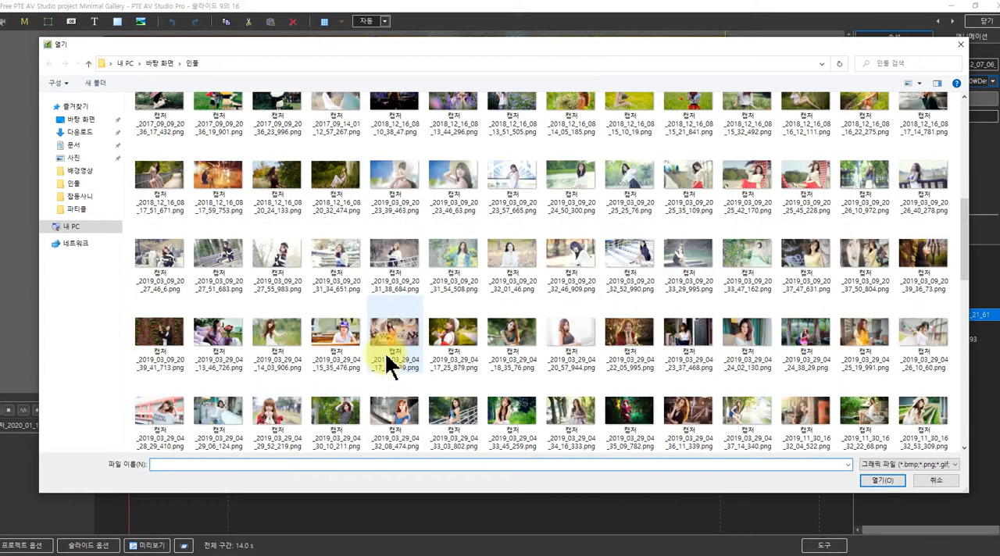
pyautogui.click(388, 361)
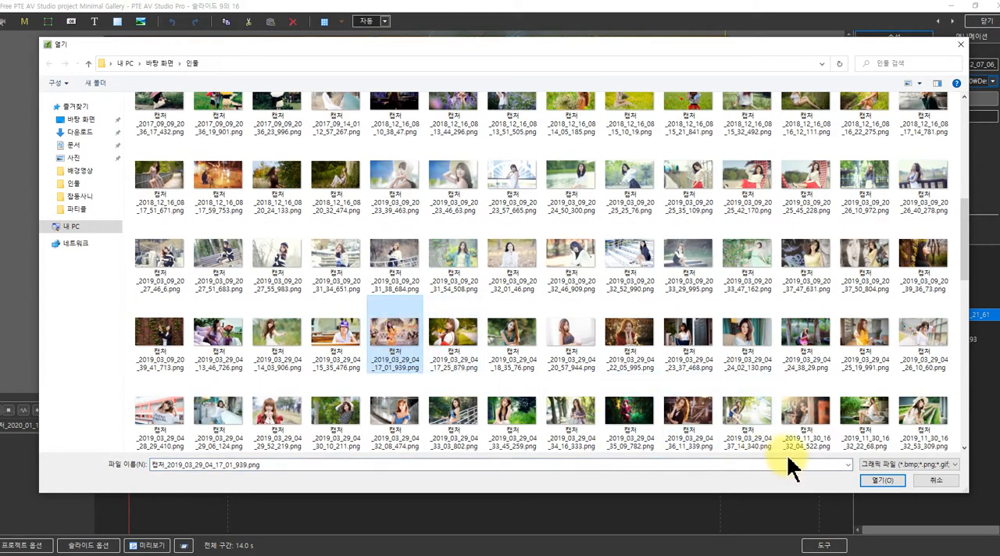
pyautogui.click(881, 481)
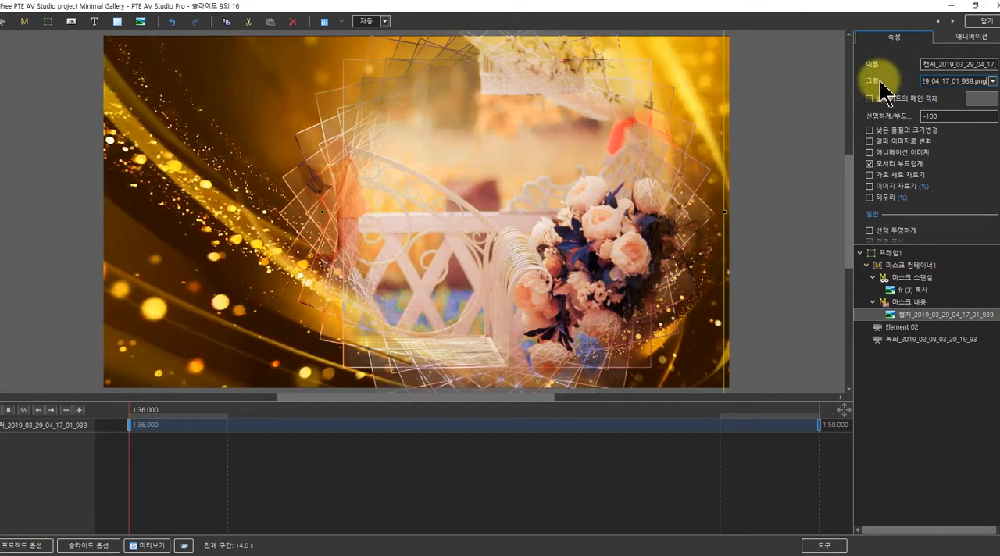
# Reposition the ninth slide's photo horizontally at the 1:36 keyframe, set its X position to 31 at the 1:50 keyframe, and scrub the slide's beginning
pyautogui.click(964, 37)
pyautogui.moveTo(873, 75)
pyautogui.mouseDown()
pyautogui.moveTo(860, 74)
pyautogui.moveTo(892, 76)
pyautogui.mouseUp()
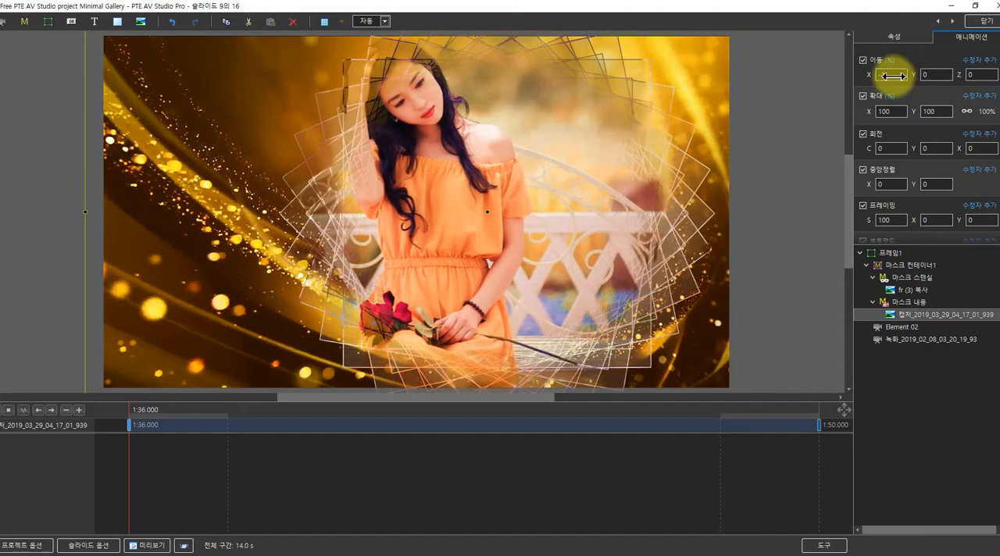
pyautogui.click(819, 426)
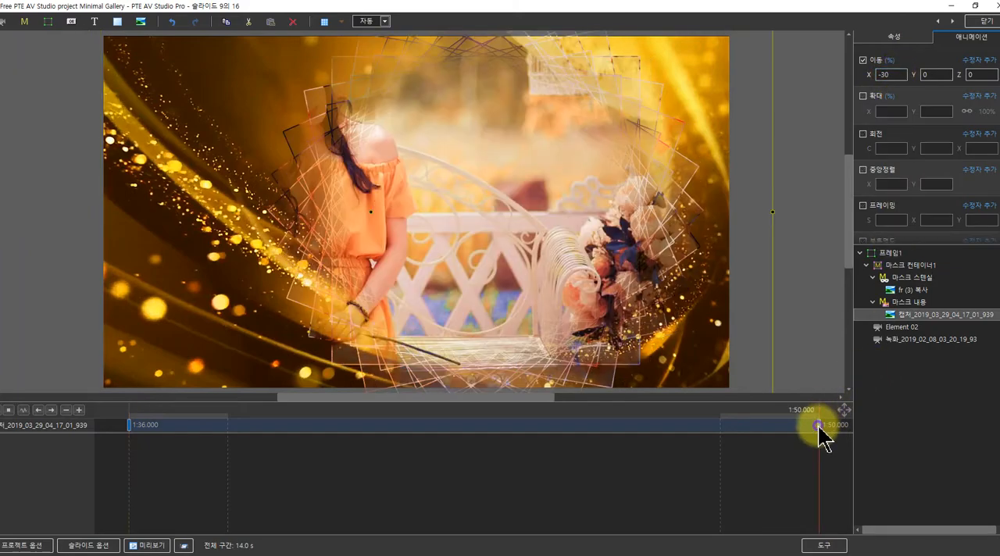
pyautogui.moveTo(868, 73); pyautogui.dragTo(898, 72)
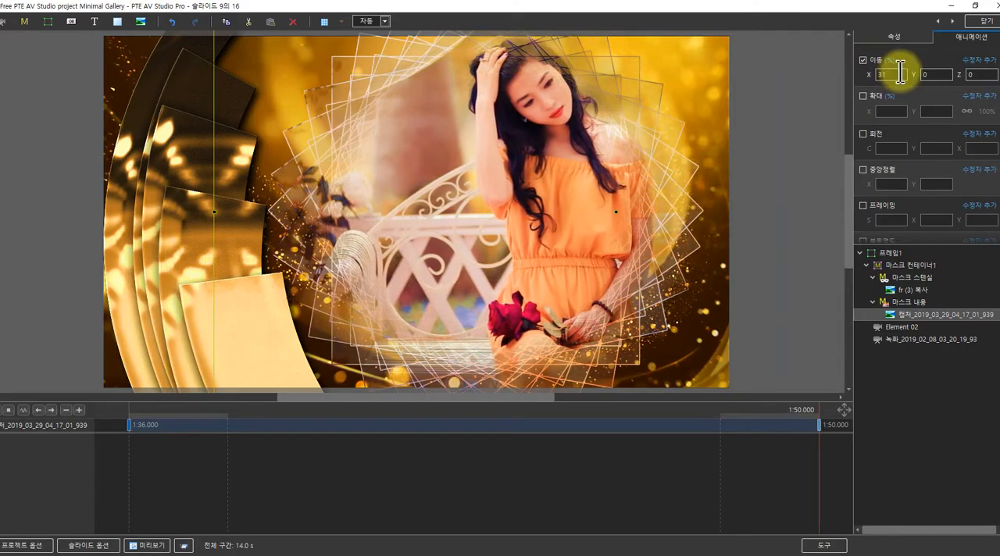
pyautogui.click(134, 414)
pyautogui.moveTo(135, 416); pyautogui.dragTo(158, 414)
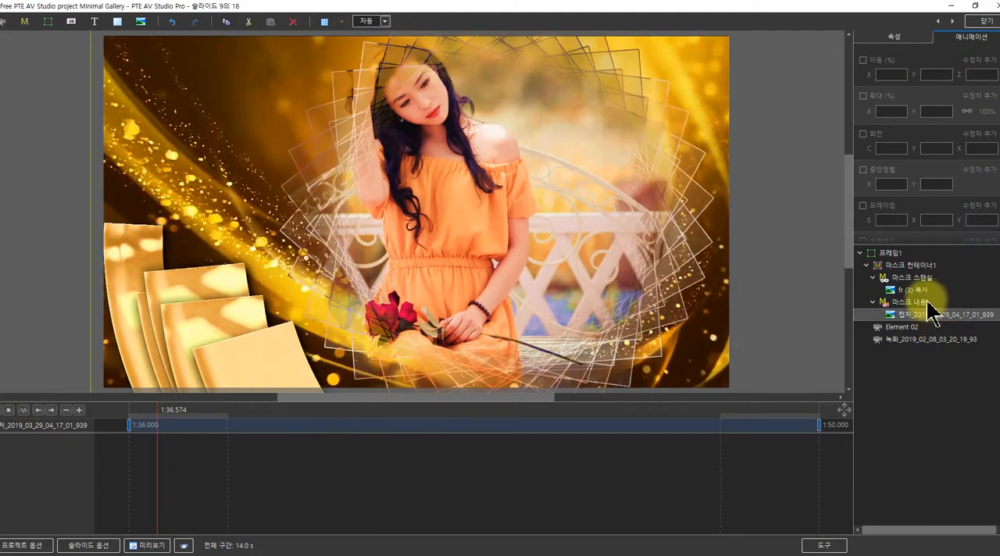
# Go to the tenth slide, replace its mask content photo with 캡처_2019_03_09_20_39_41_713.png, and scrub through the slide
pyautogui.click(954, 23)
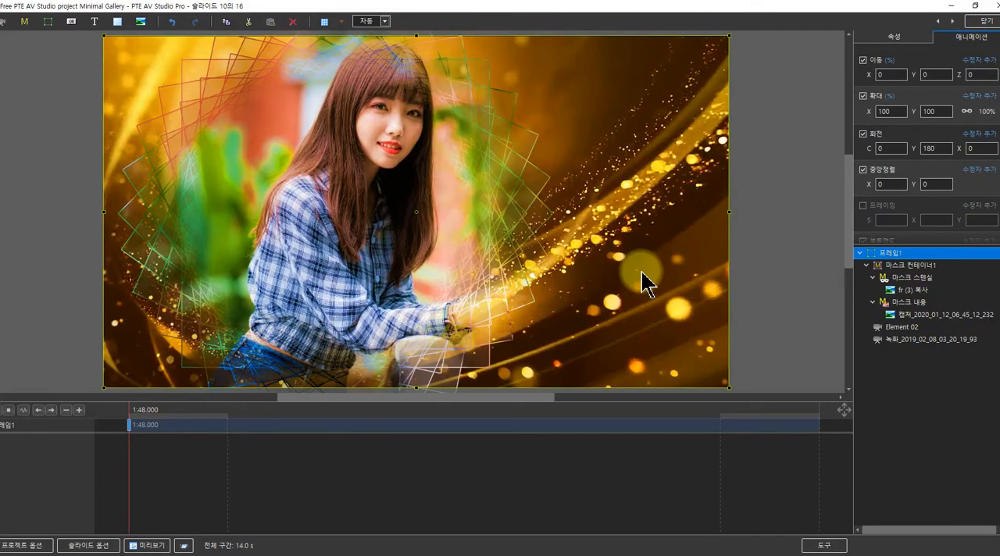
pyautogui.click(895, 314)
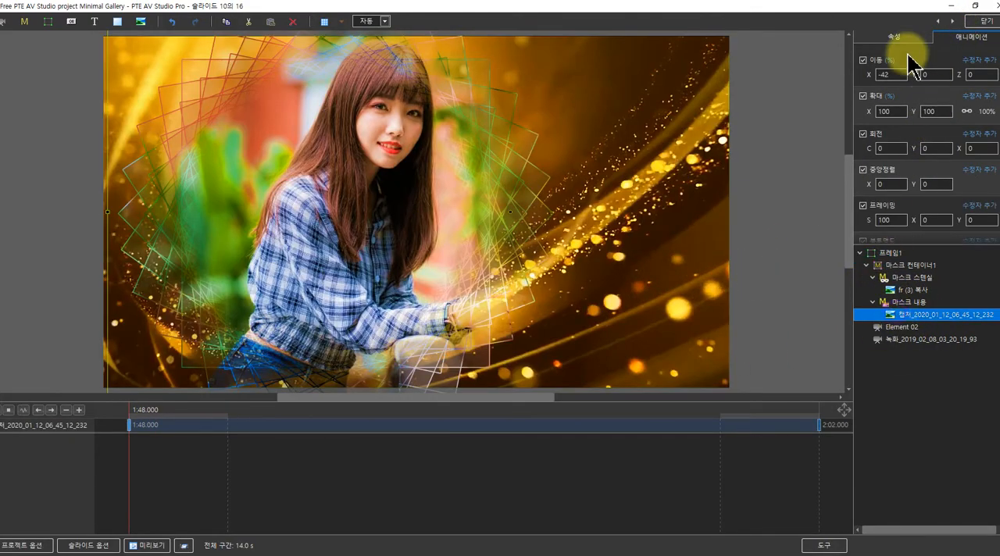
pyautogui.click(893, 36)
pyautogui.click(994, 82)
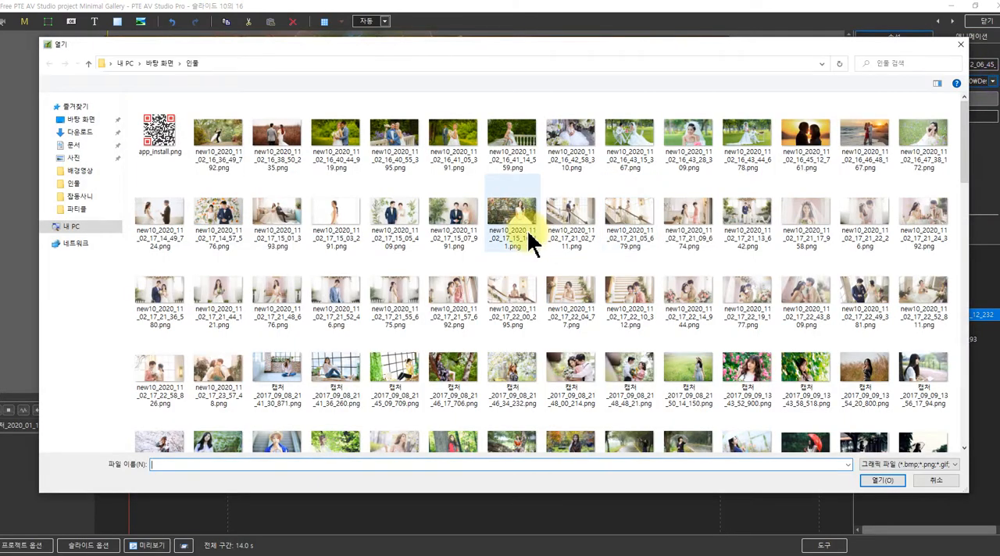
pyautogui.scroll(-5, 453, 312)
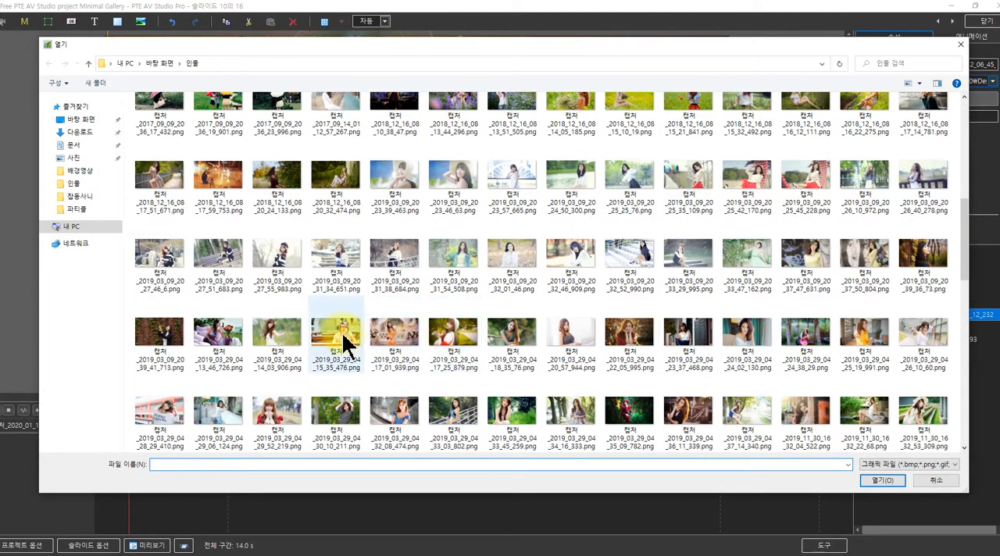
pyautogui.click(285, 343)
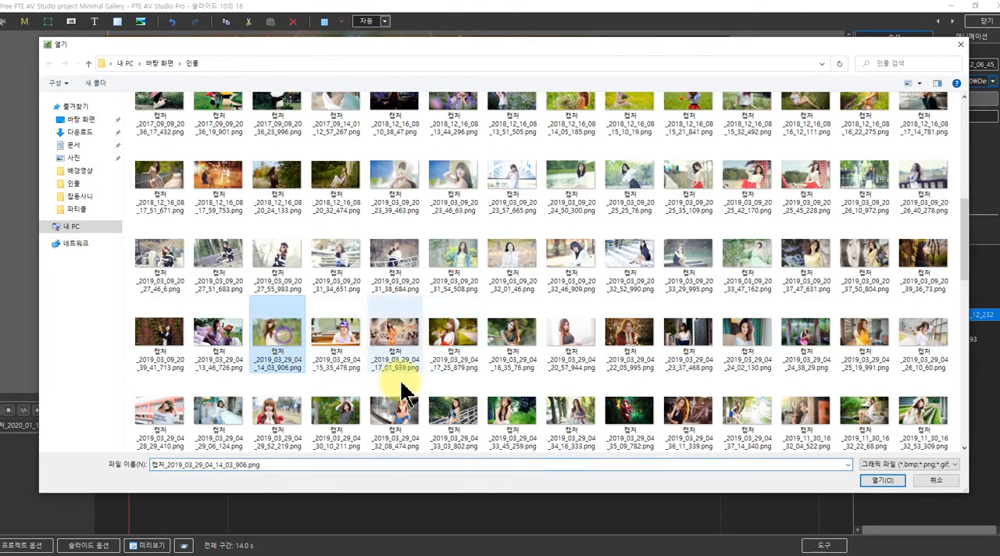
pyautogui.click(166, 343)
pyautogui.click(866, 481)
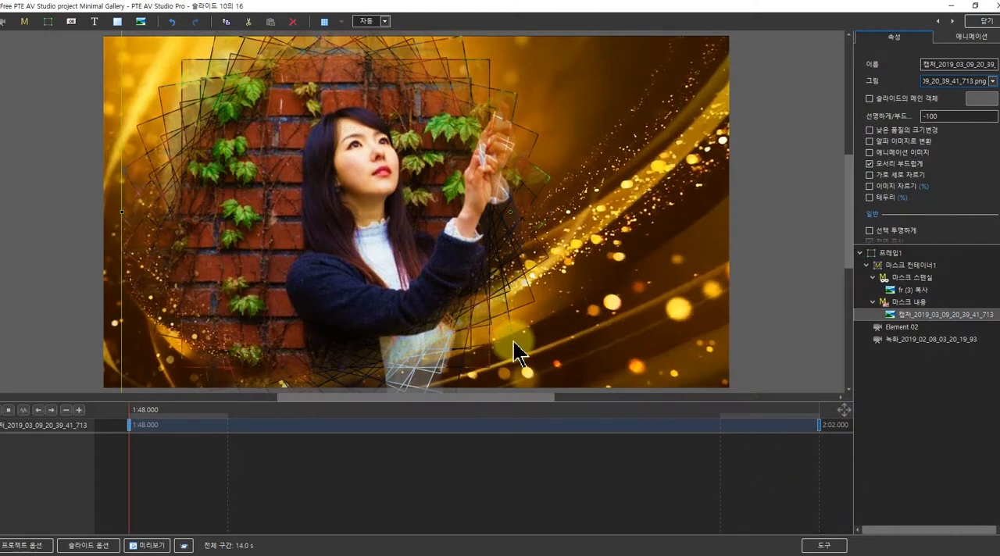
pyautogui.moveTo(130, 416); pyautogui.dragTo(743, 402)
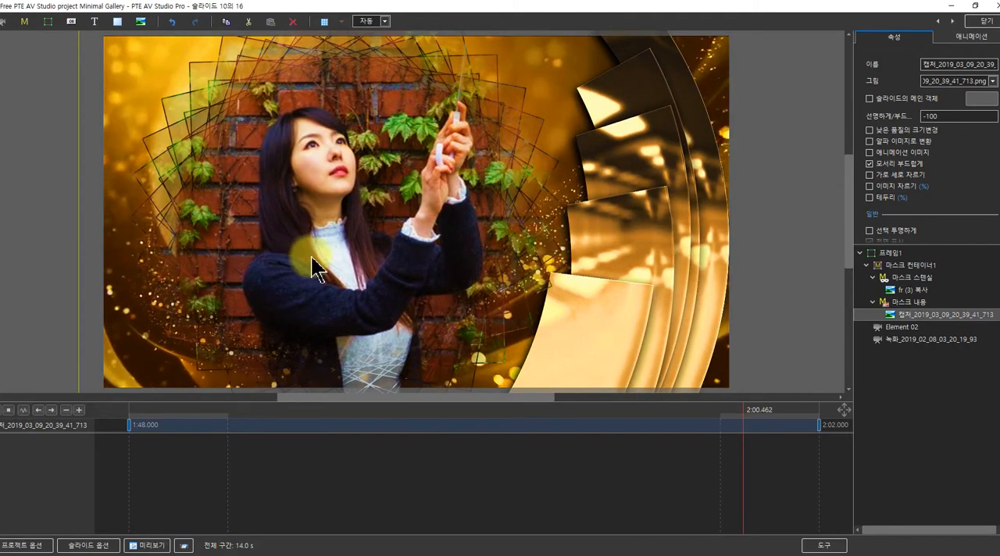
# Close the object and animation editor and insert a blank slide after the sixteenth slide
pyautogui.click(978, 24)
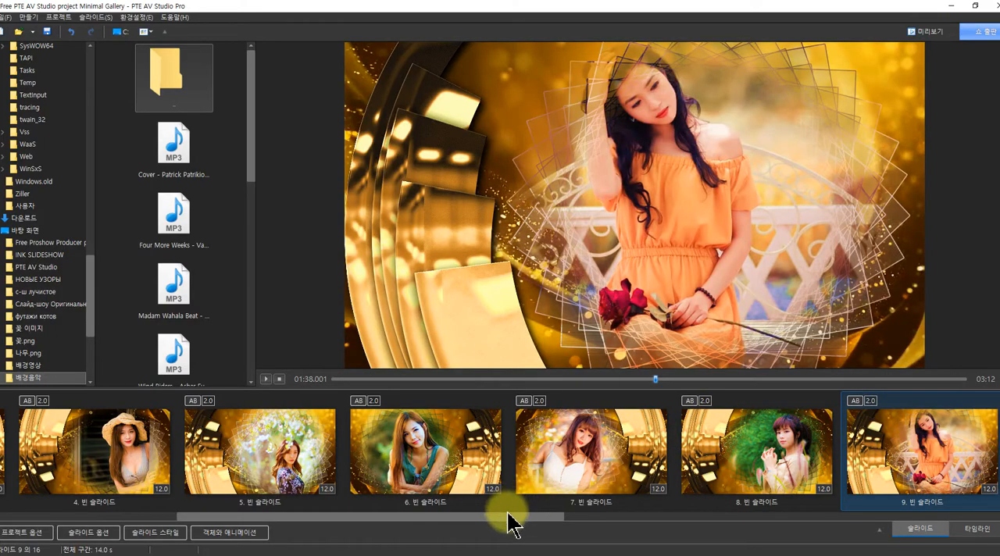
pyautogui.moveTo(509, 517); pyautogui.dragTo(993, 522)
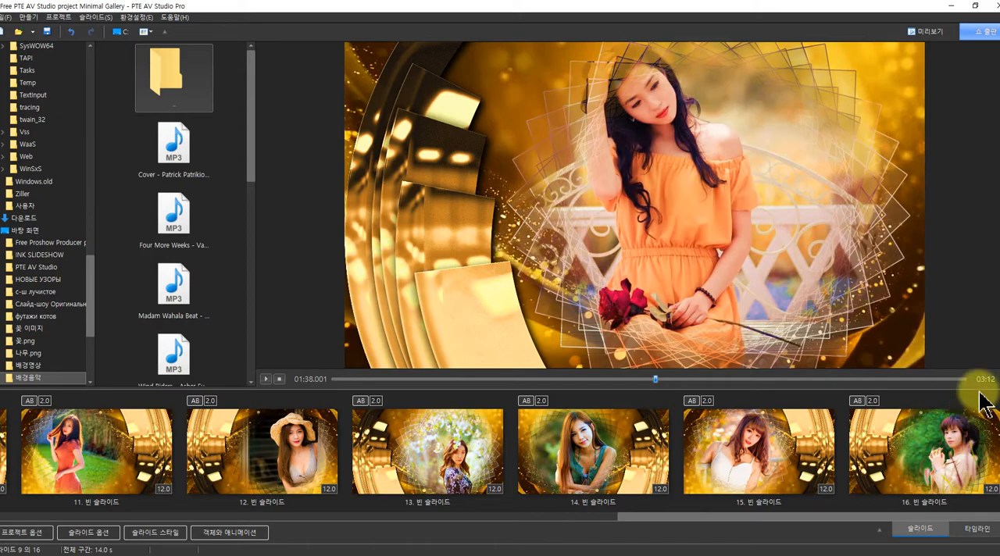
pyautogui.moveTo(975, 383); pyautogui.dragTo(992, 380)
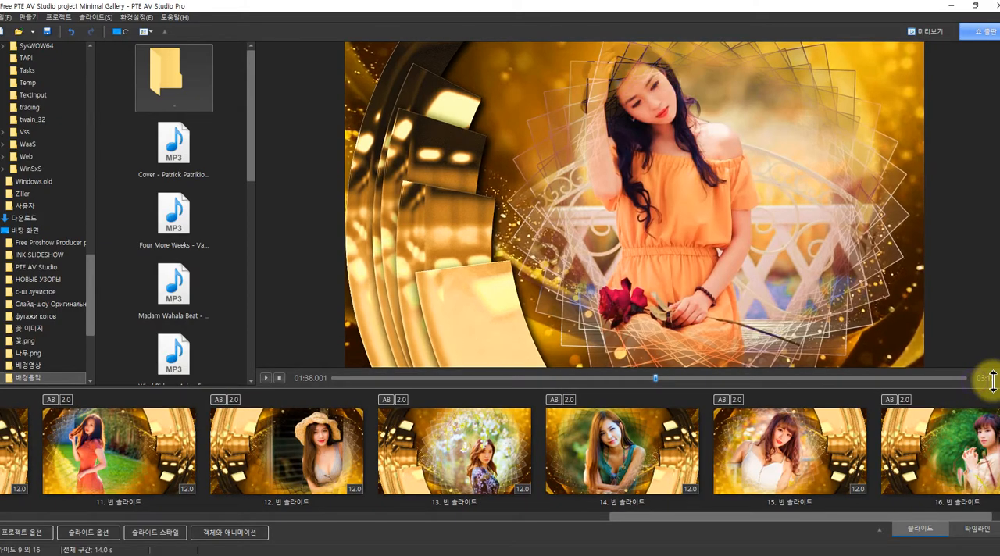
pyautogui.moveTo(817, 512); pyautogui.dragTo(913, 517)
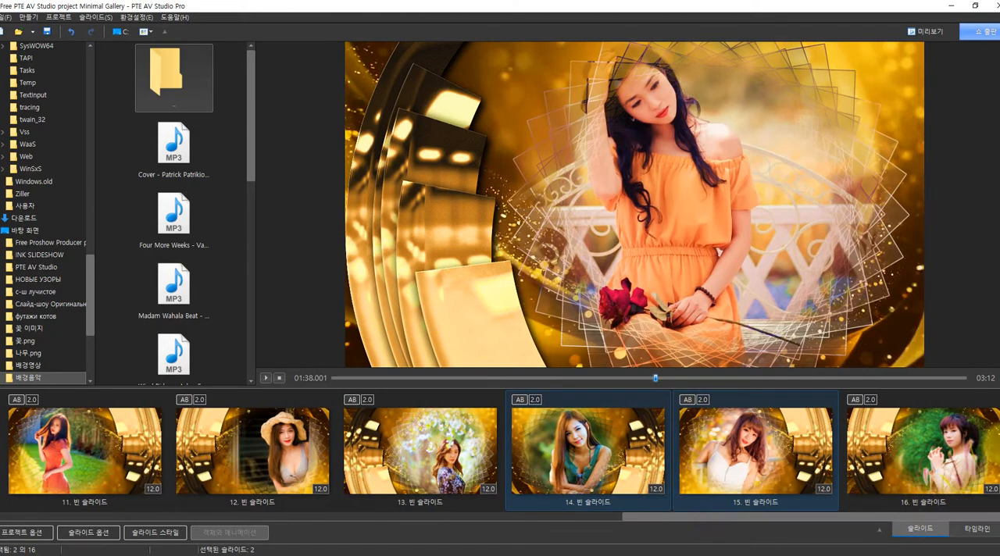
pyautogui.rightClick(999, 432)
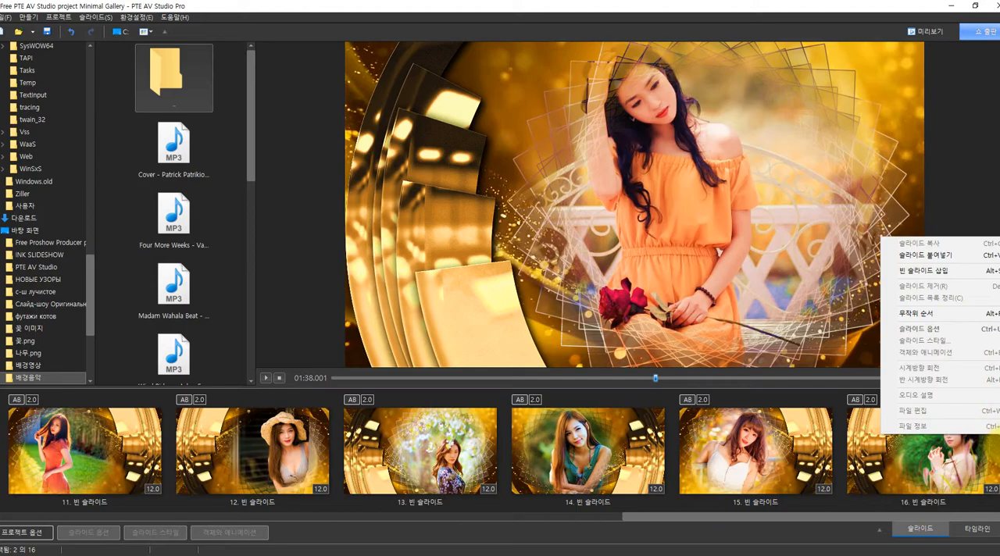
pyautogui.click(934, 271)
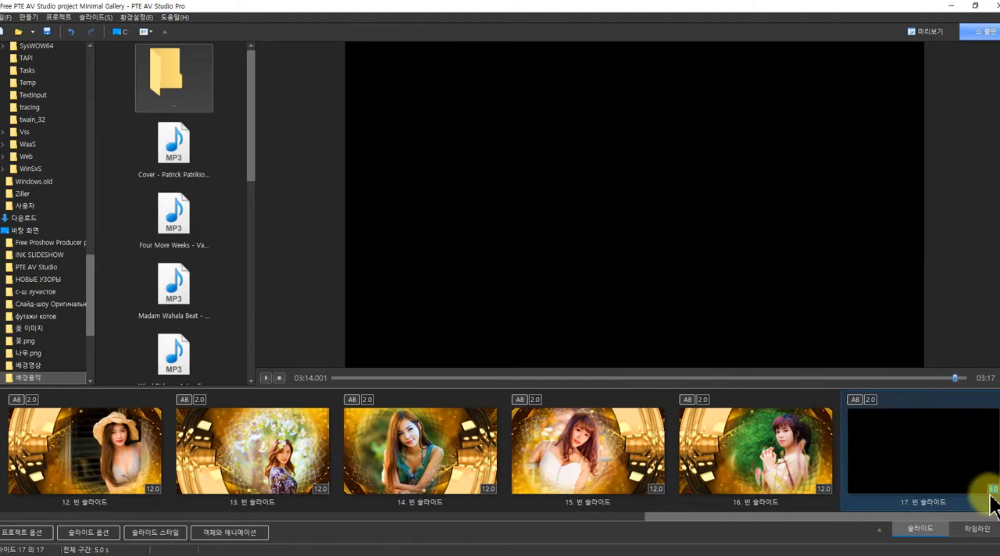
pyautogui.click(891, 506)
pyautogui.moveTo(792, 519); pyautogui.dragTo(875, 485)
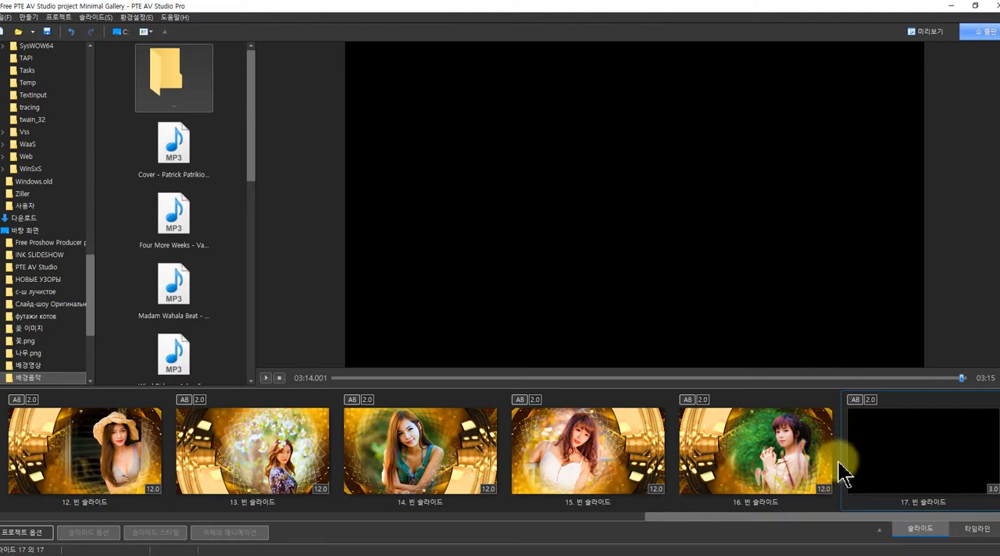
# Select slides 1 through 16 and apply the Cinematic transition from TheDom Transitions to them
pyautogui.moveTo(839, 463); pyautogui.dragTo(1, 489)
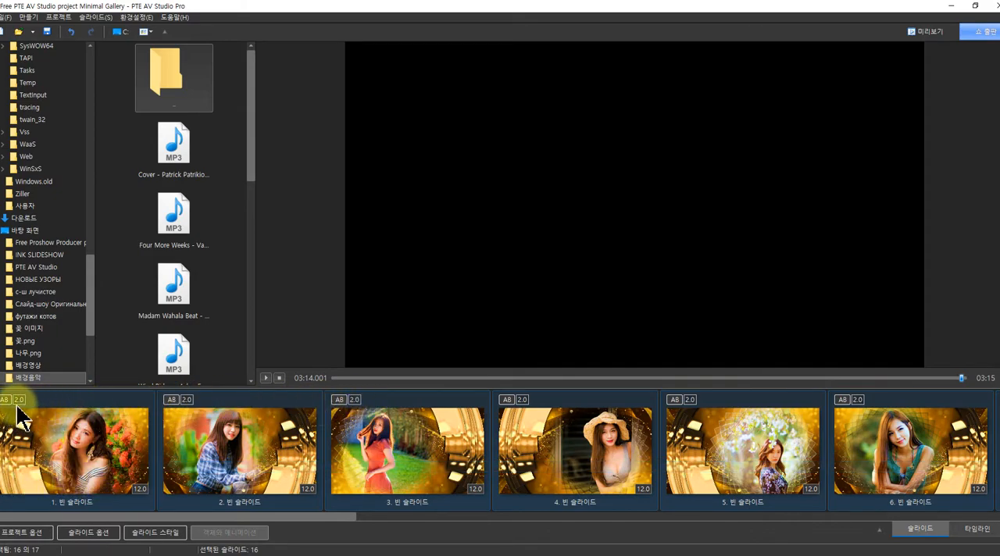
pyautogui.click(182, 405)
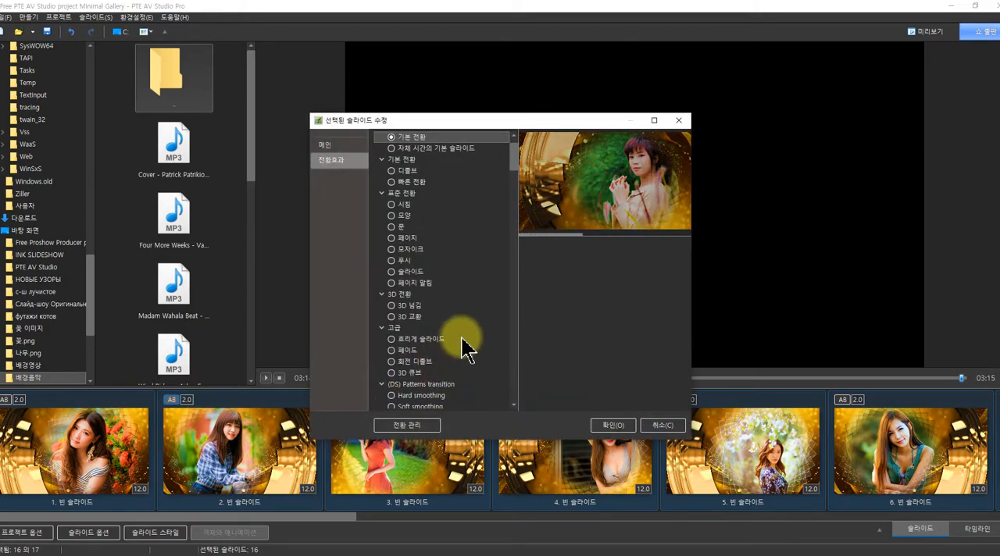
pyautogui.scroll(-7, 466, 343)
pyautogui.scroll(-4, 466, 348)
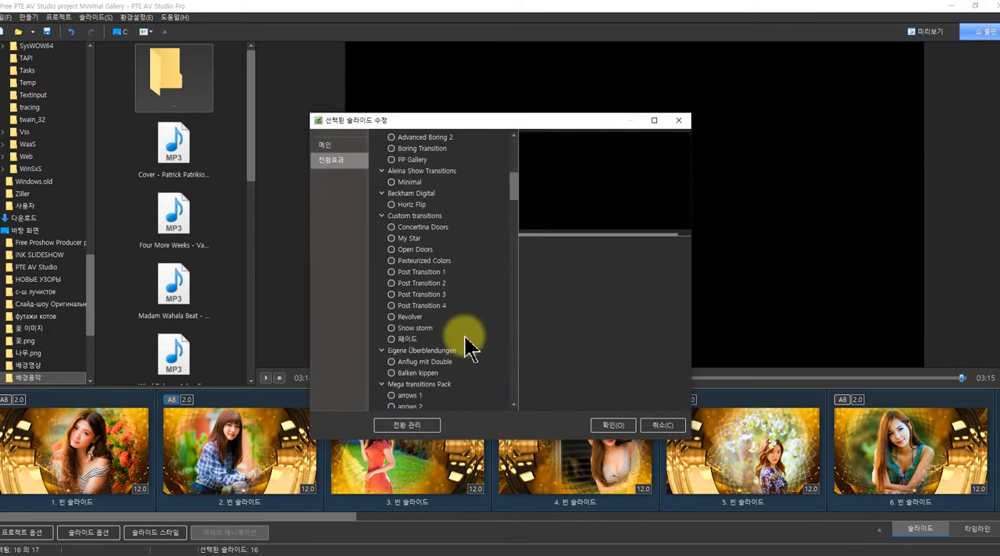
pyautogui.scroll(-6, 467, 343)
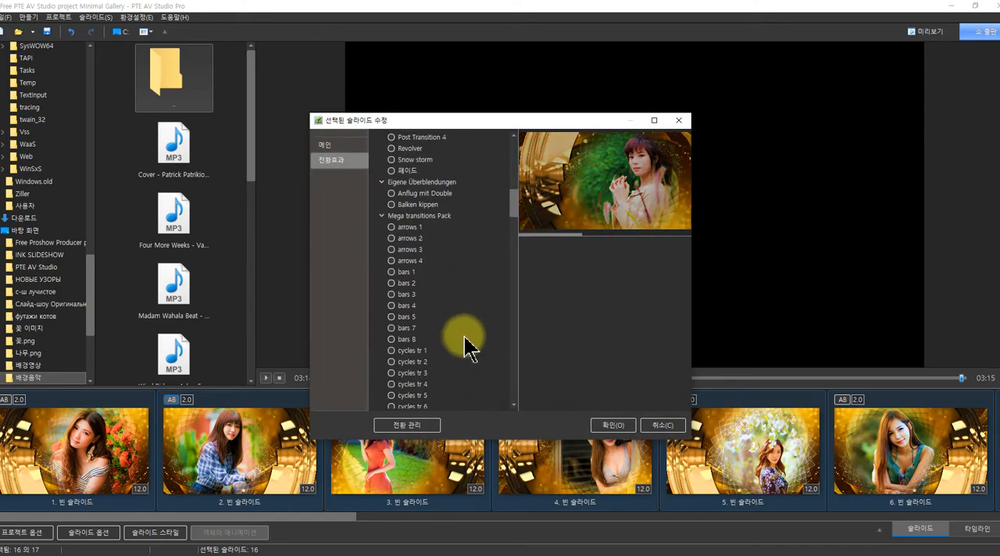
pyautogui.moveTo(513, 220)
pyautogui.mouseDown()
pyautogui.moveTo(515, 364)
pyautogui.moveTo(500, 241)
pyautogui.mouseUp()
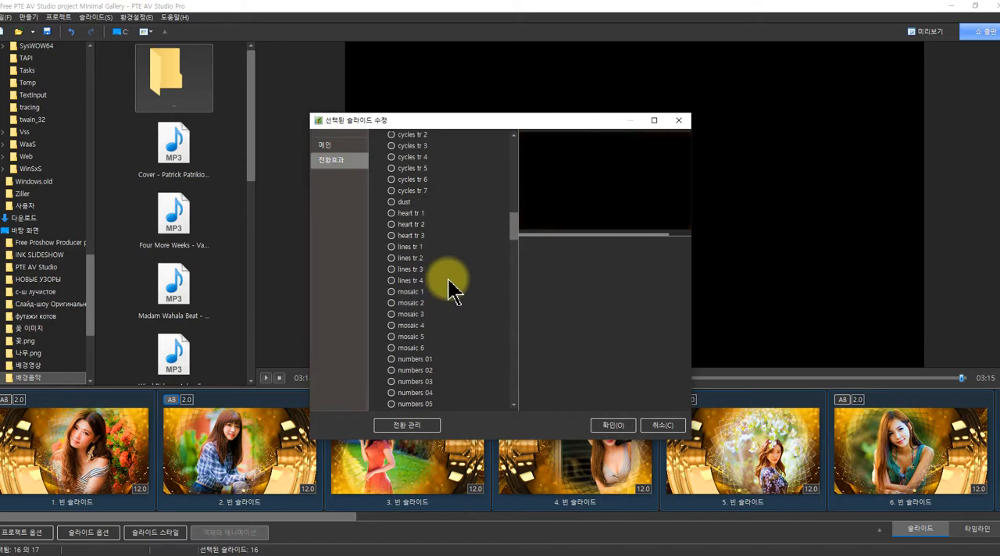
pyautogui.scroll(-7, 453, 301)
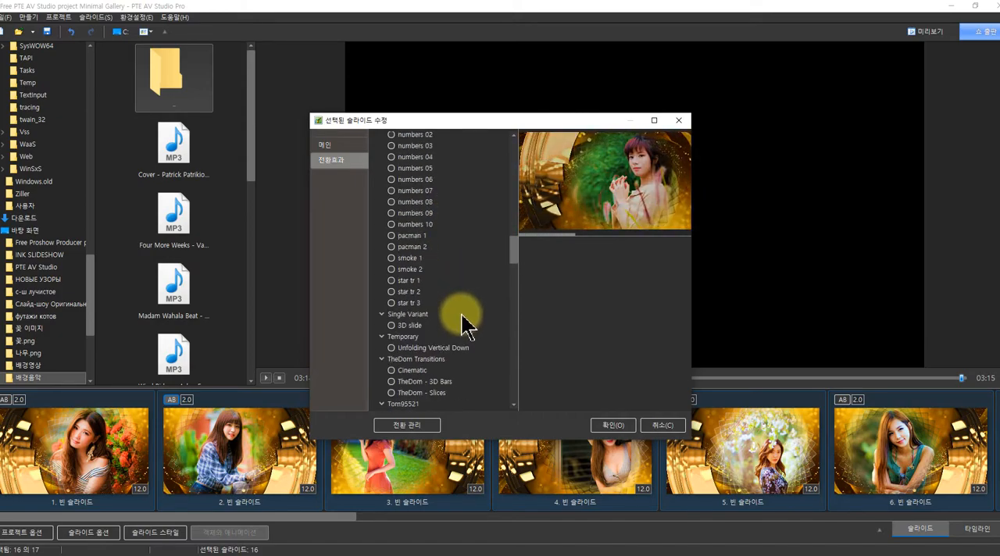
pyautogui.scroll(-1, 461, 321)
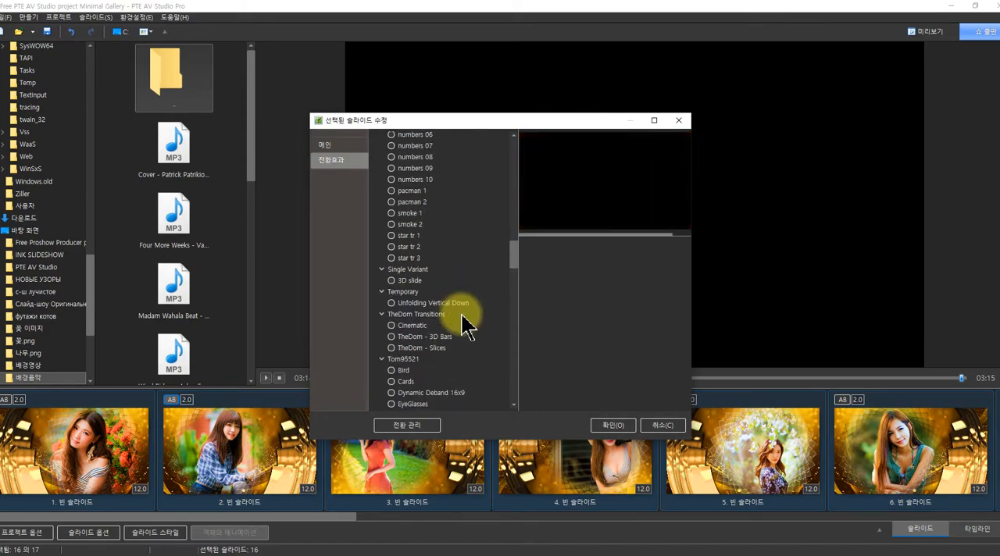
pyautogui.scroll(-1, 461, 321)
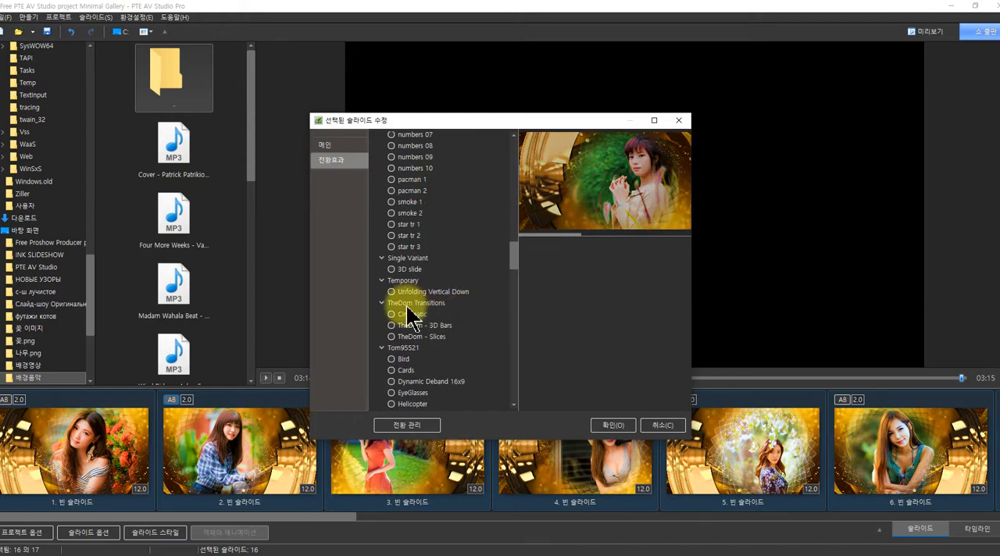
pyautogui.click(397, 314)
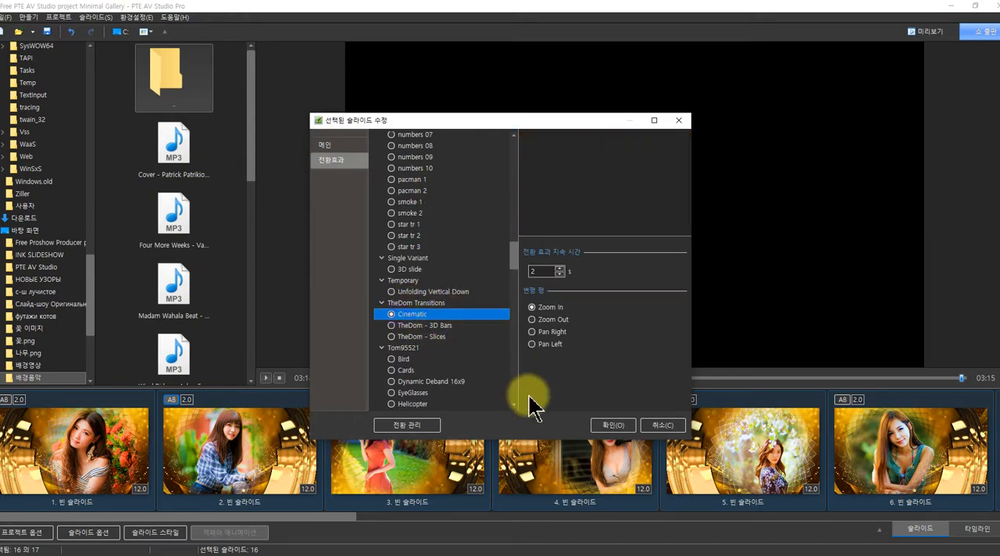
pyautogui.click(614, 427)
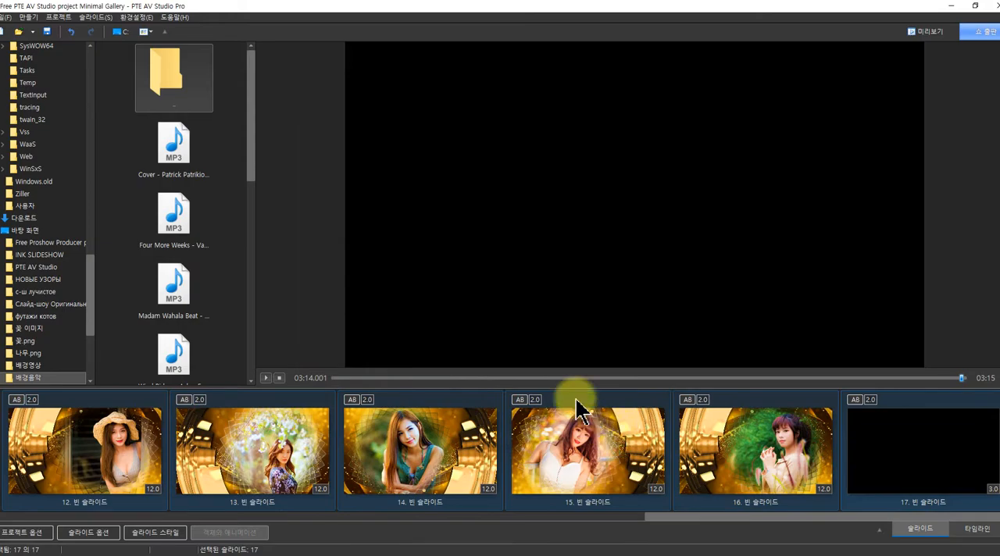
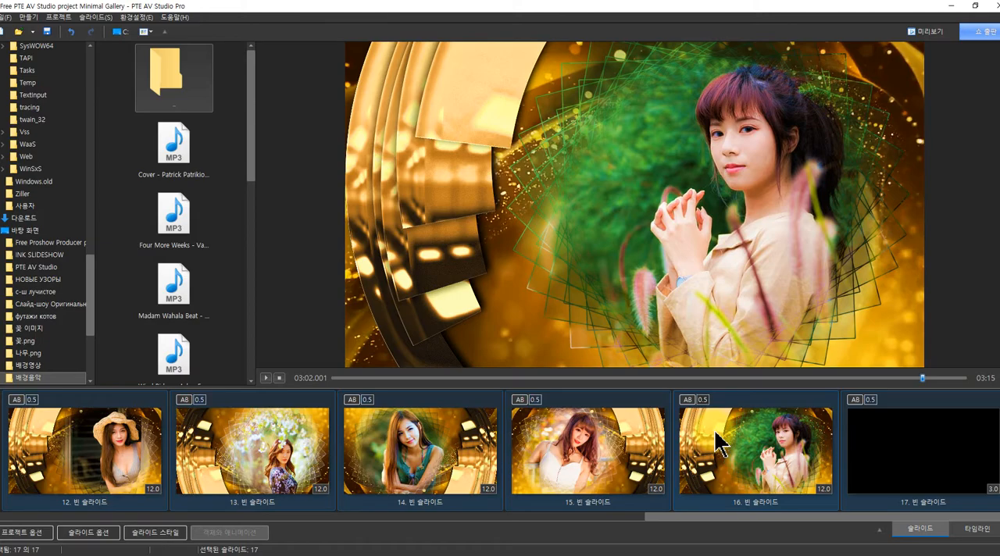
# Play the beginning of the slideshow, stop it, and look through the slide list from the first to the seventeenth slide
pyautogui.click(334, 377)
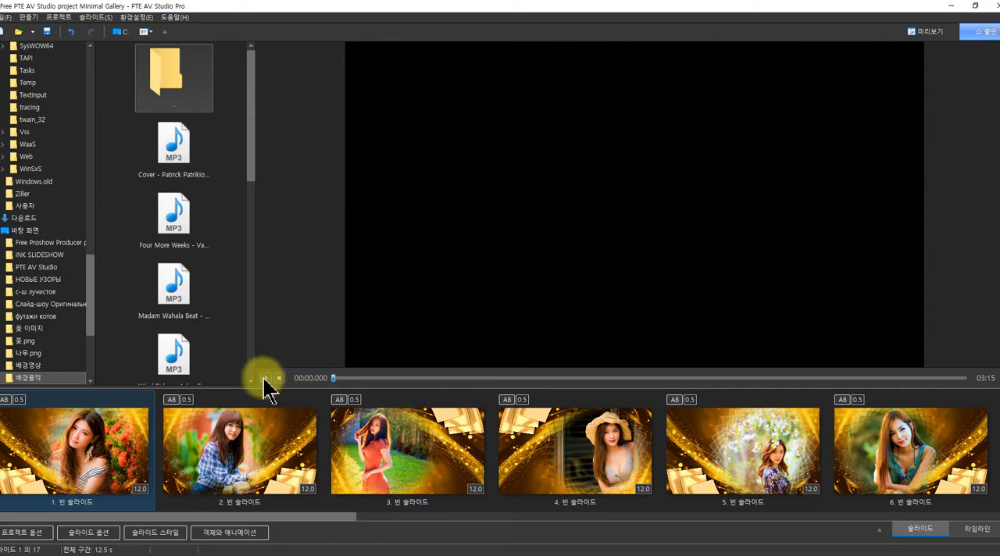
pyautogui.click(264, 378)
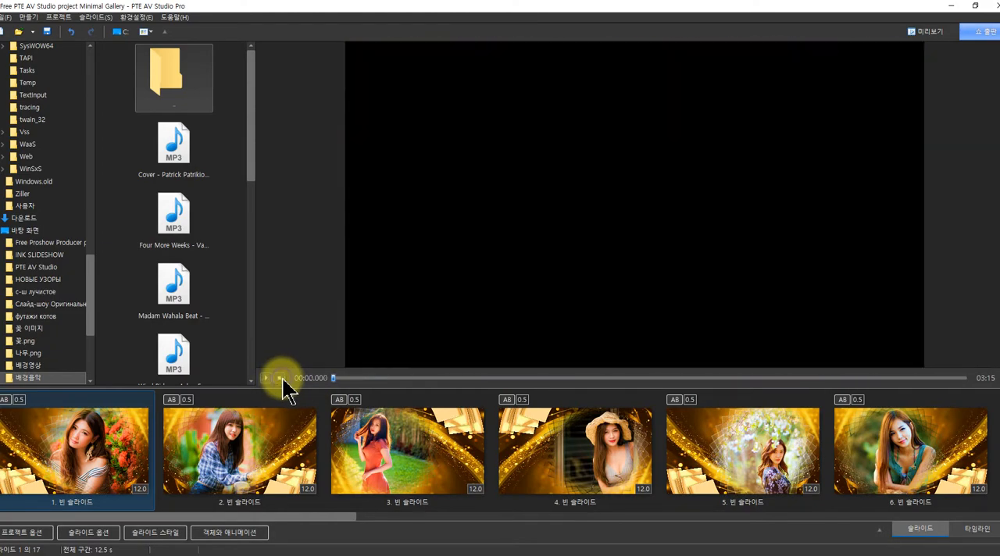
pyautogui.click(280, 379)
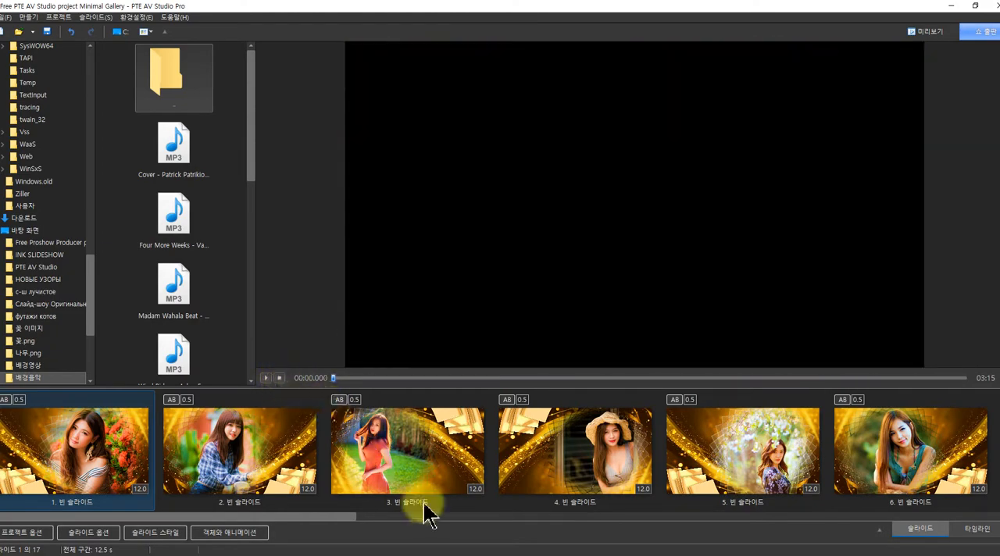
pyautogui.moveTo(314, 518); pyautogui.dragTo(991, 516)
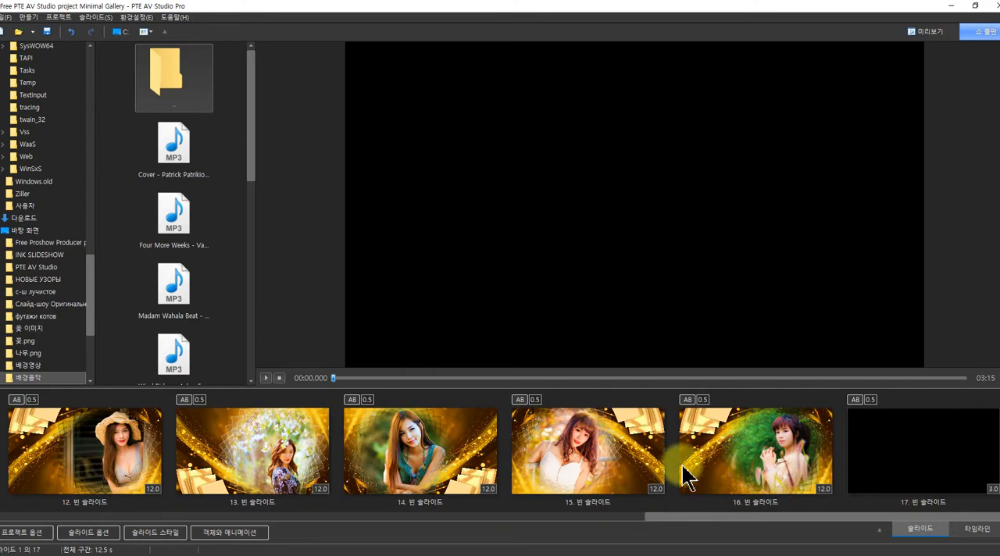
pyautogui.click(682, 517)
pyautogui.moveTo(685, 519); pyautogui.dragTo(761, 512)
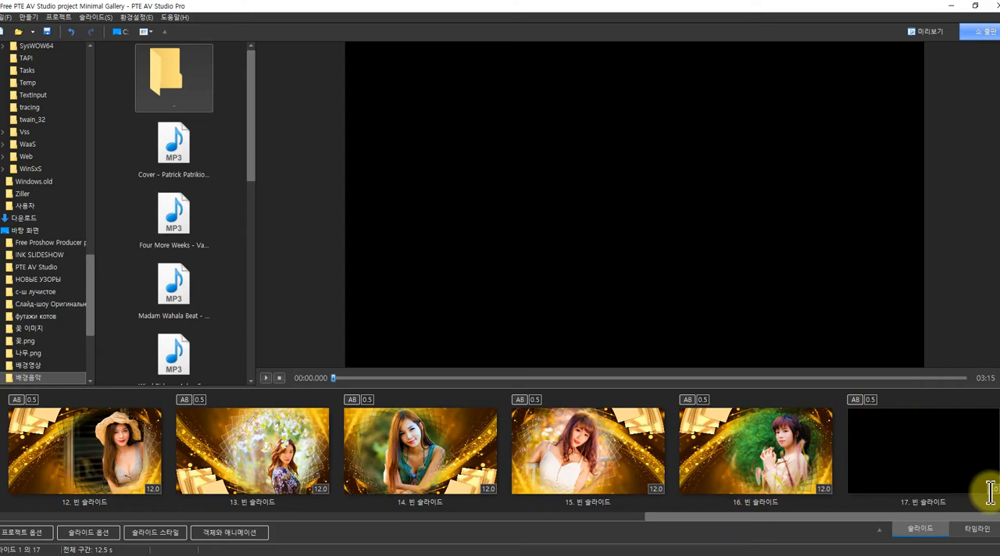
pyautogui.moveTo(706, 518); pyautogui.dragTo(36, 512)
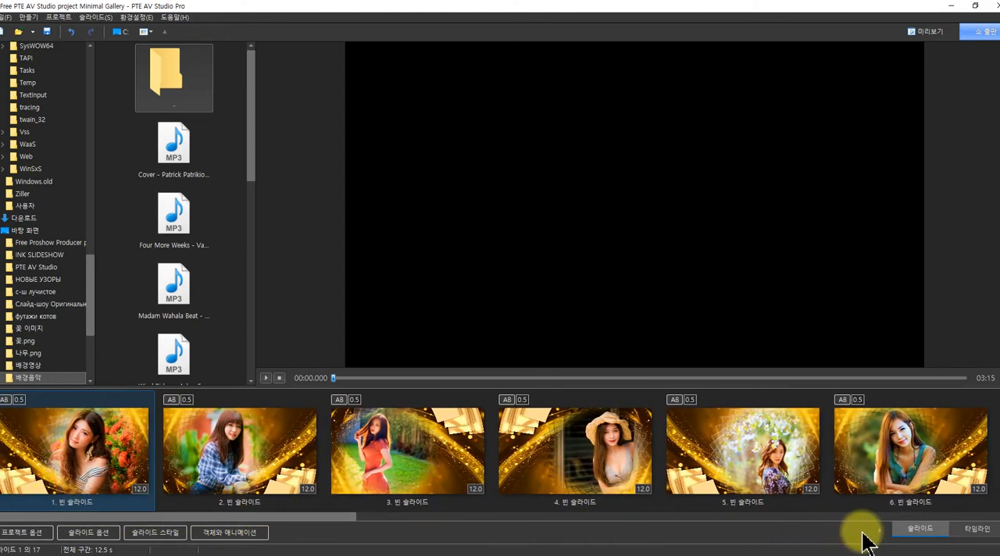
# Switch to the timeline view and open the 배경음악 folder on the desktop for choosing background music
pyautogui.click(976, 529)
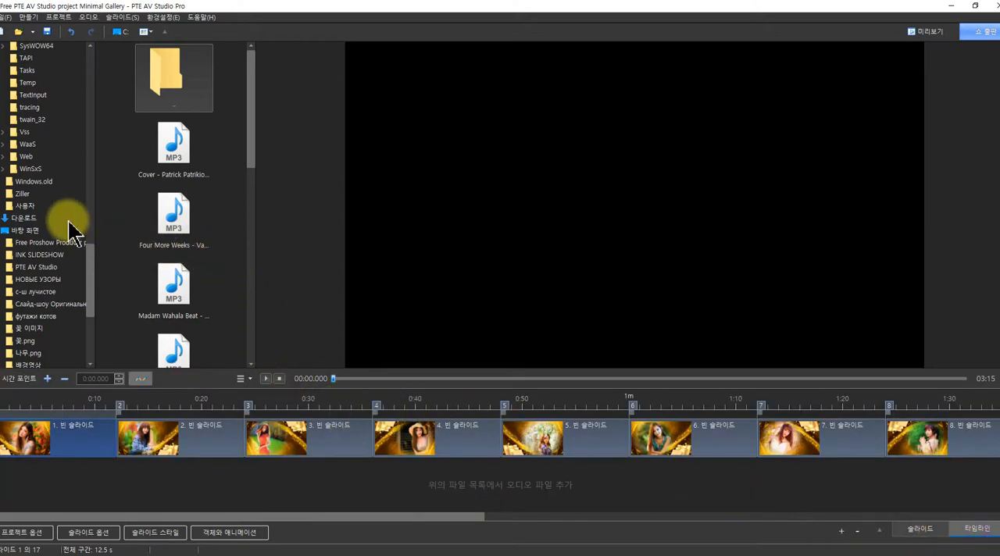
pyautogui.scroll(10, 69, 205)
pyautogui.scroll(10, 67, 196)
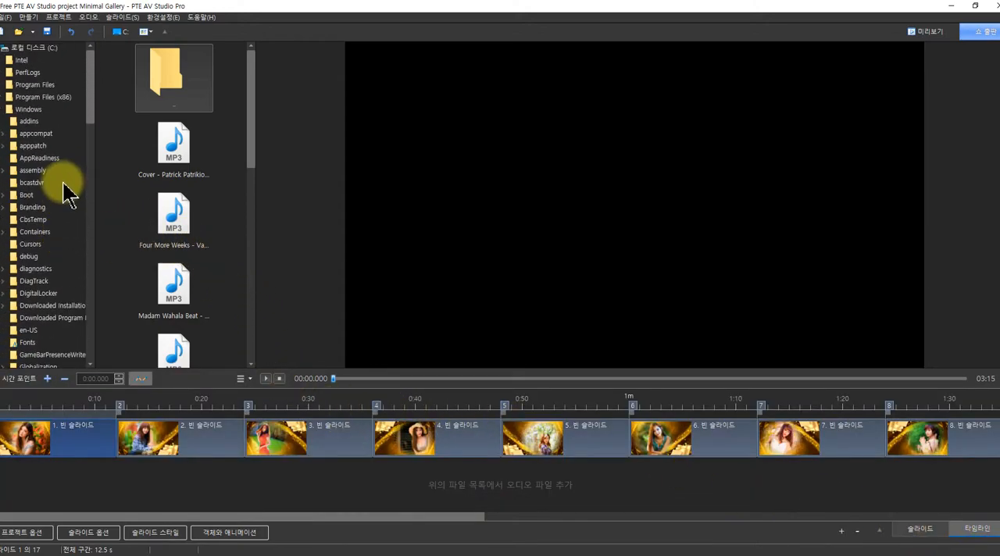
pyautogui.scroll(-15, 47, 195)
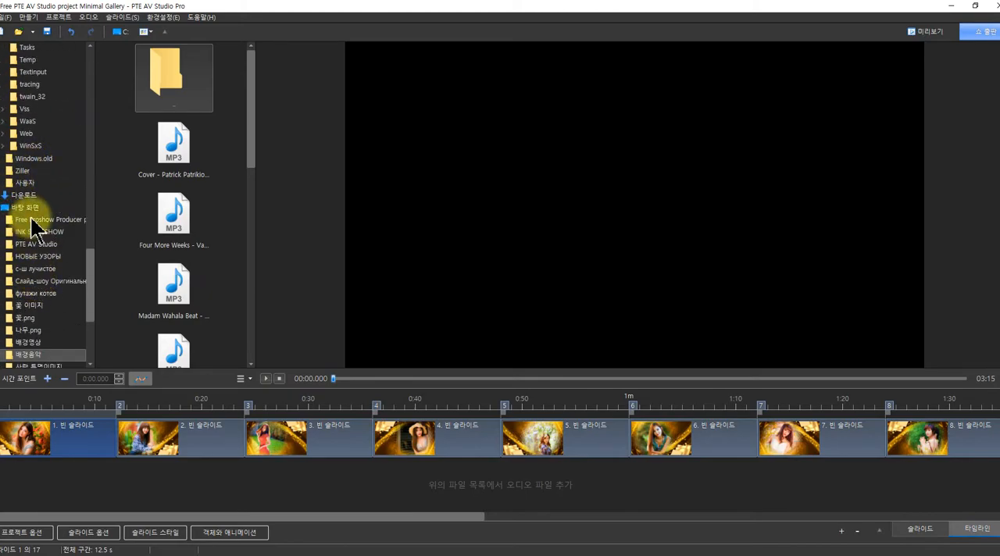
pyautogui.click(28, 208)
pyautogui.scroll(-3, 67, 248)
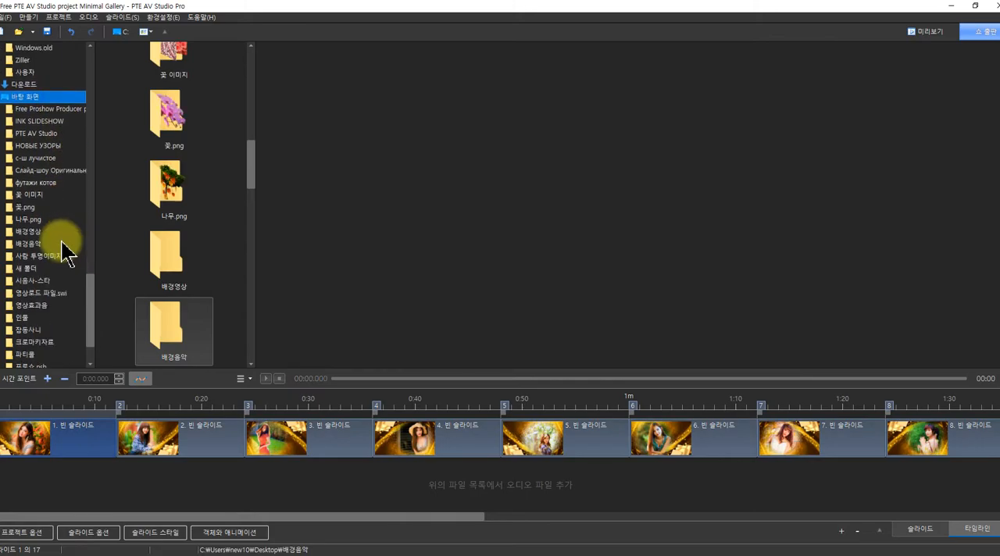
pyautogui.scroll(-1, 199, 252)
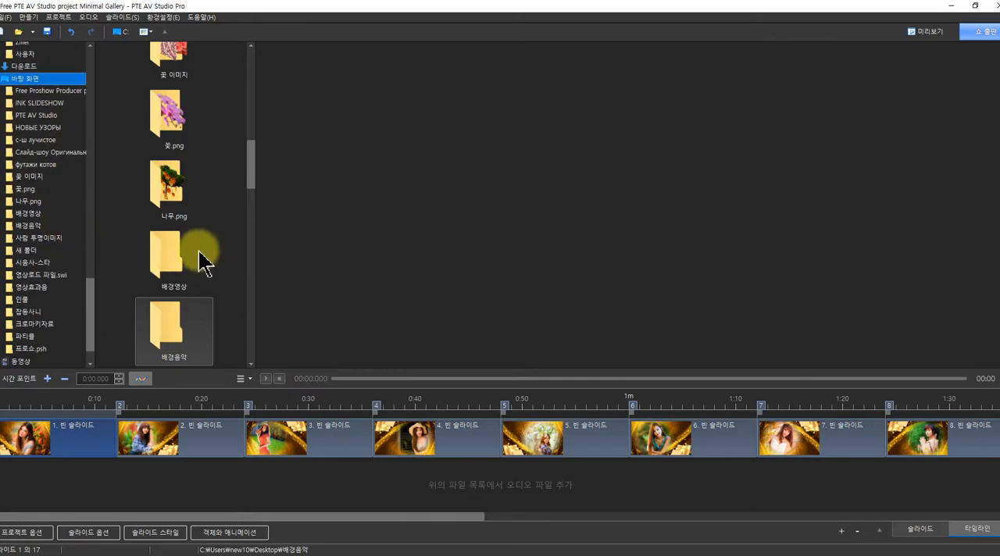
pyautogui.scroll(-3, 199, 252)
pyautogui.scroll(-2, 71, 270)
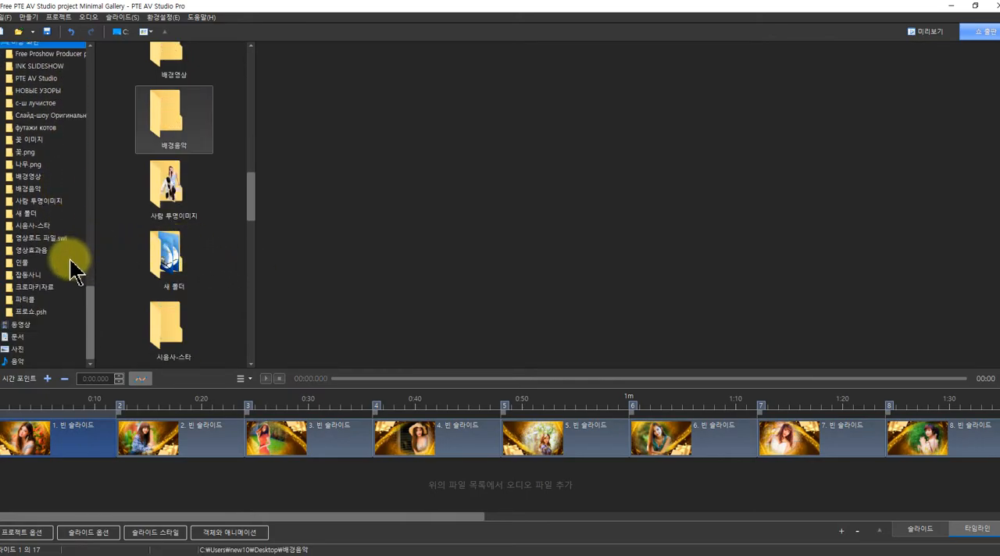
pyautogui.scroll(1, 11, 347)
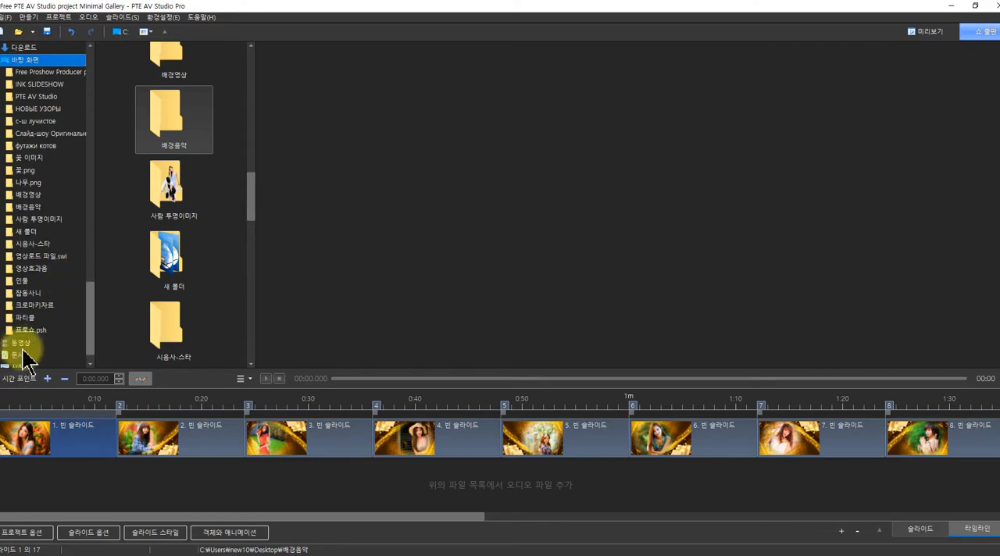
pyautogui.doubleClick(168, 143)
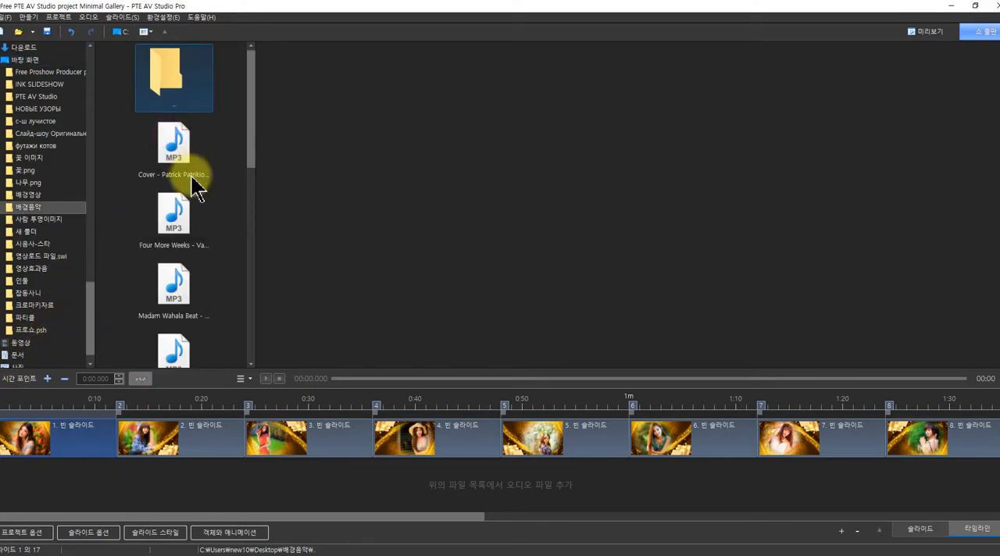
# Add the last MP3 in the folder, 영상배경 잔잔한음악.mp3, to the timeline's audio track and align its start to 0:00.000
pyautogui.scroll(-1, 218, 206)
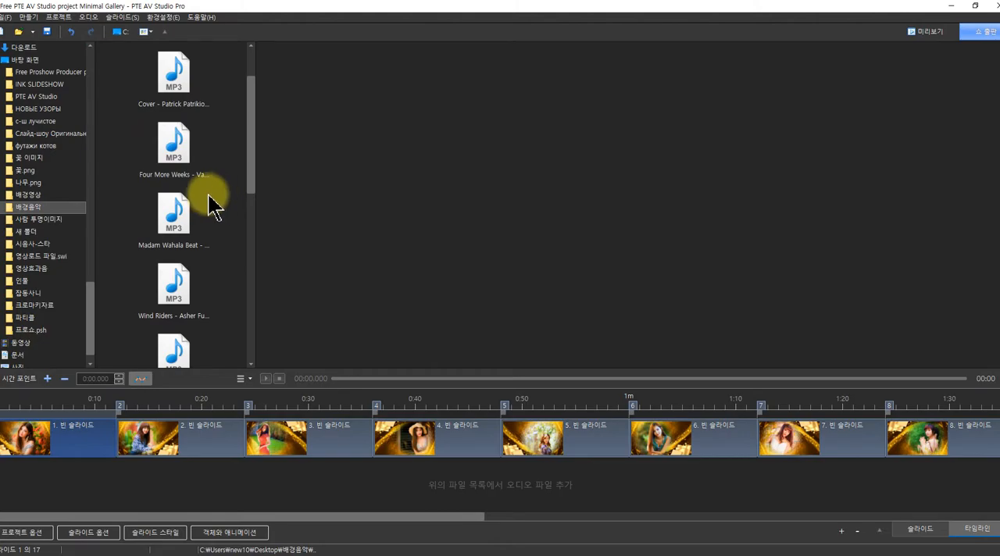
pyautogui.scroll(-2, 223, 219)
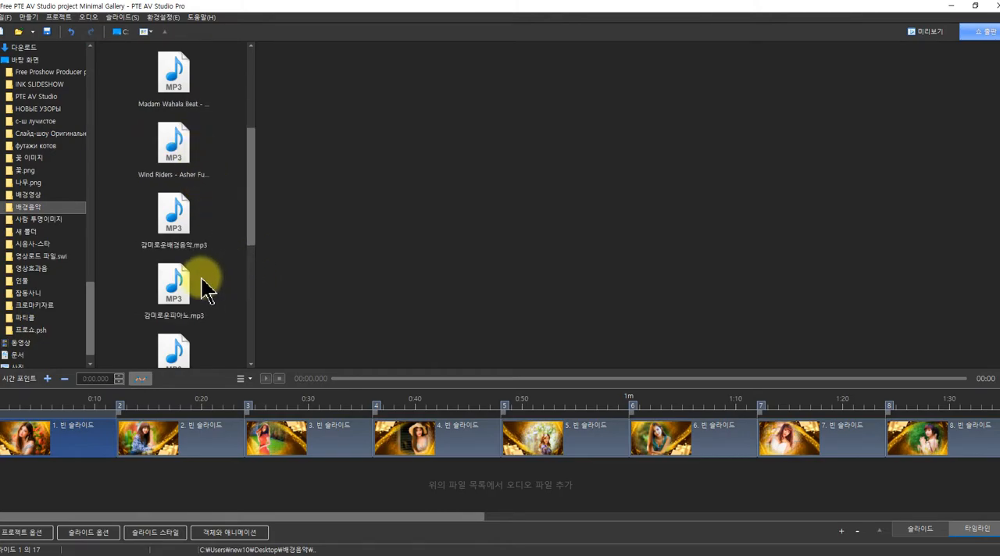
pyautogui.scroll(-5, 207, 289)
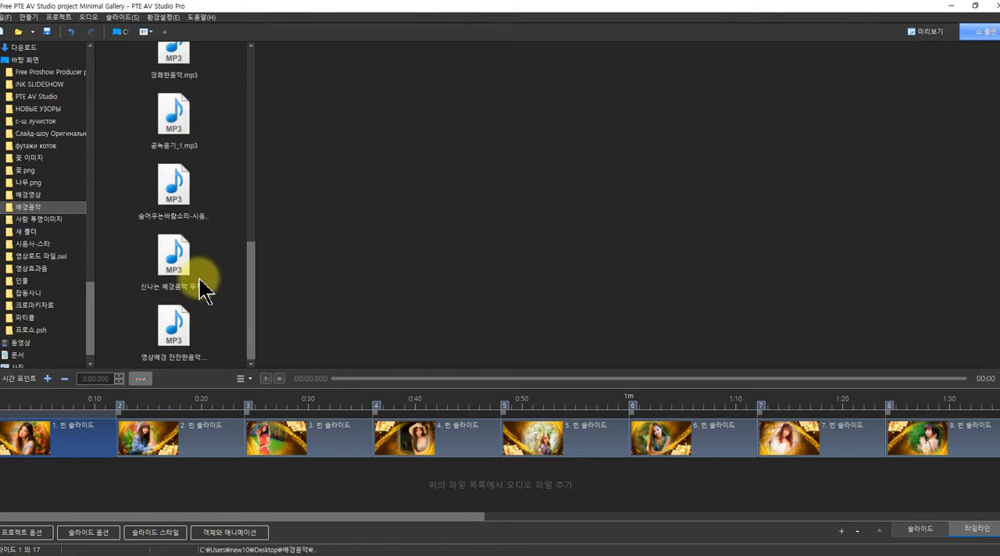
pyautogui.click(184, 332)
pyautogui.moveTo(183, 332); pyautogui.dragTo(125, 482)
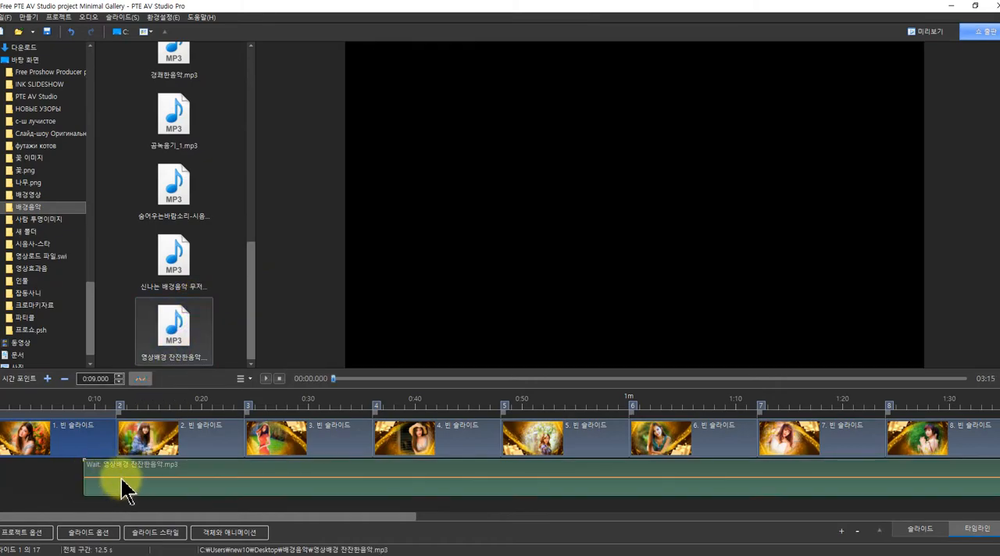
pyautogui.moveTo(246, 479); pyautogui.dragTo(125, 478)
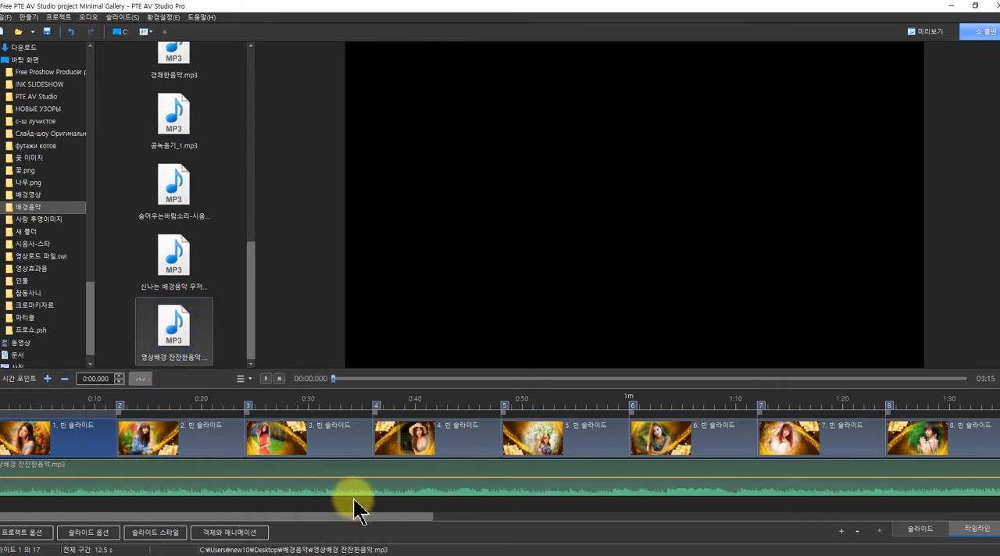
# Add a volume point to the music clip at about 0:34 and check the slide list before returning to the timeline
pyautogui.moveTo(359, 476)
pyautogui.mouseDown()
pyautogui.moveTo(360, 498)
pyautogui.moveTo(358, 486)
pyautogui.mouseUp()
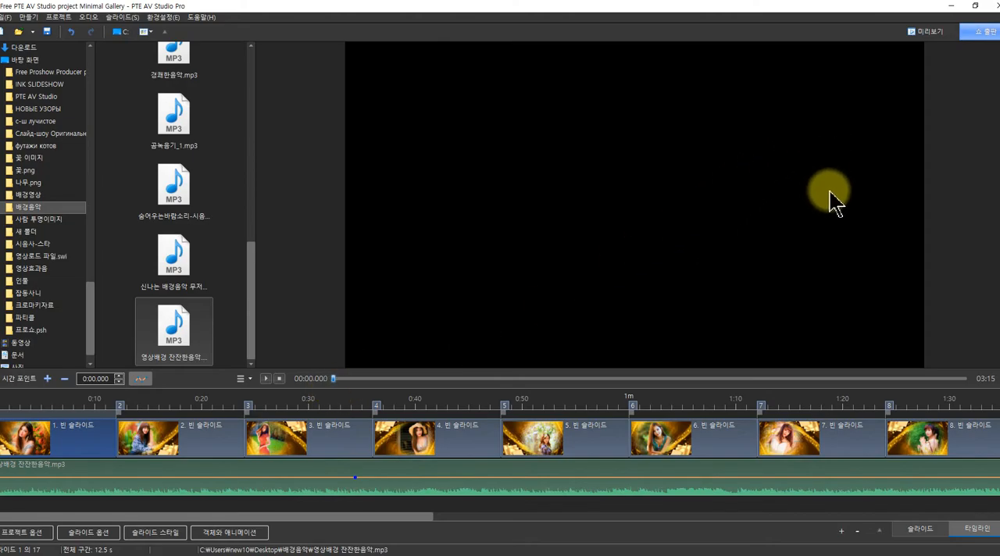
pyautogui.click(919, 529)
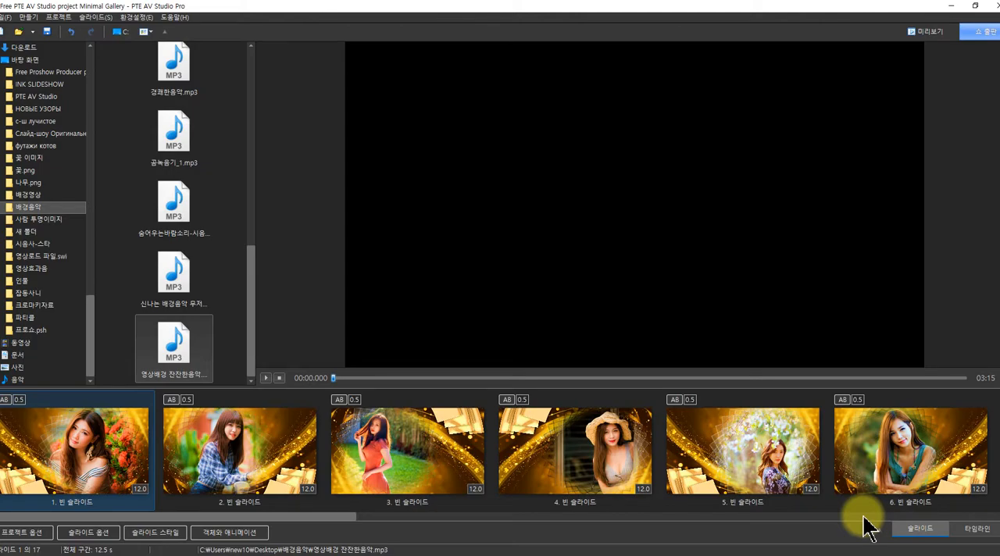
pyautogui.click(975, 529)
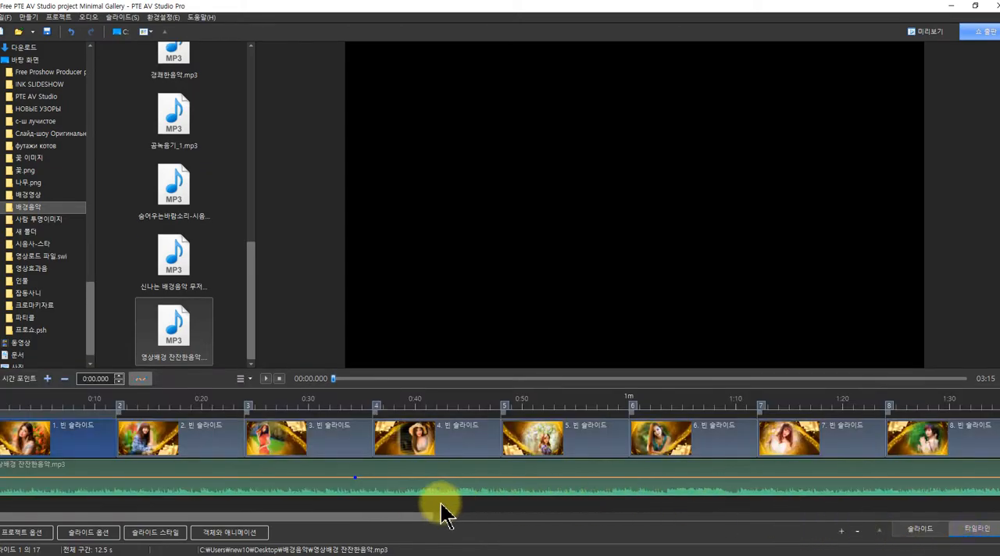
# Trim the music clip to the end of the seventeenth slide, fade its volume out over that slide, and review the whole track
pyautogui.moveTo(405, 517); pyautogui.dragTo(991, 523)
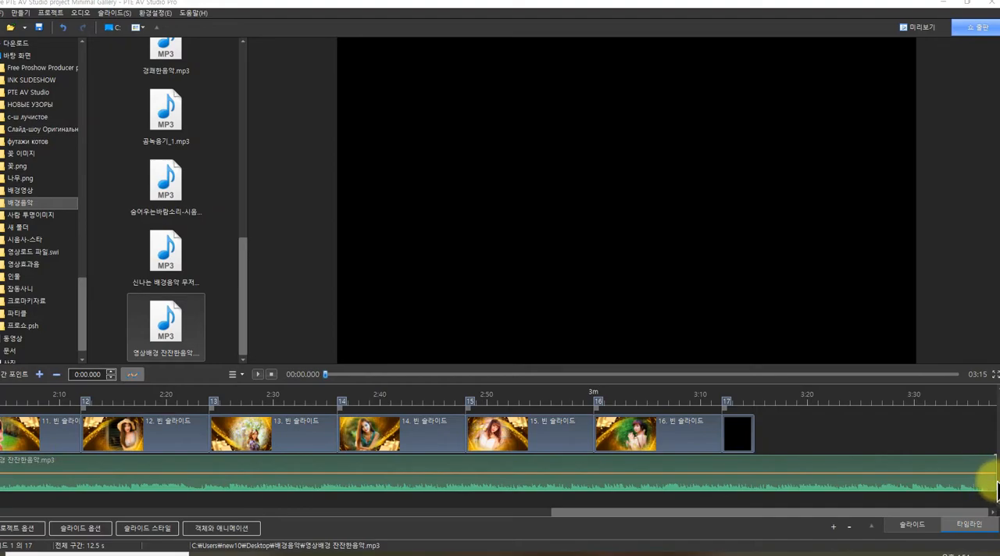
pyautogui.moveTo(989, 482); pyautogui.dragTo(755, 492)
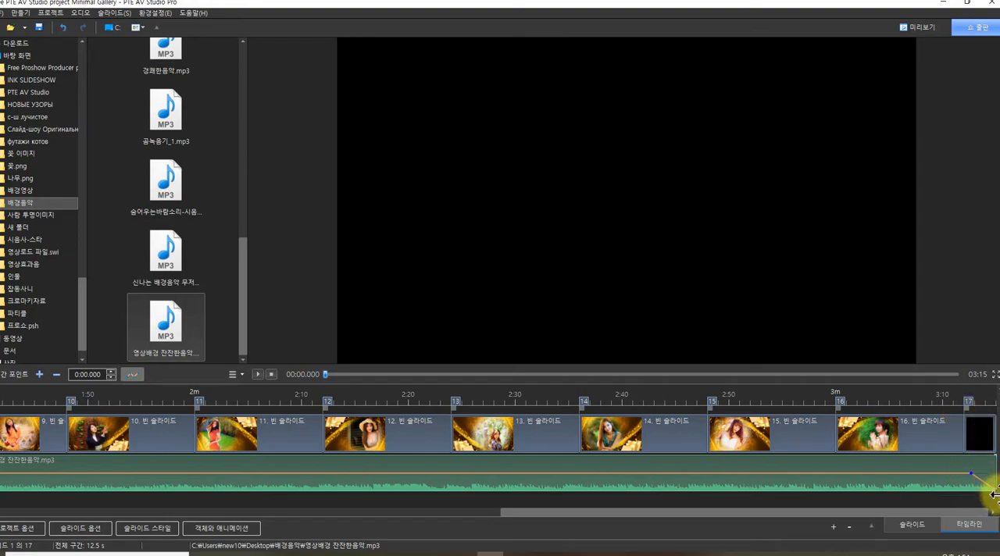
pyautogui.moveTo(904, 513); pyautogui.dragTo(233, 512)
pyautogui.moveTo(315, 512); pyautogui.dragTo(919, 486)
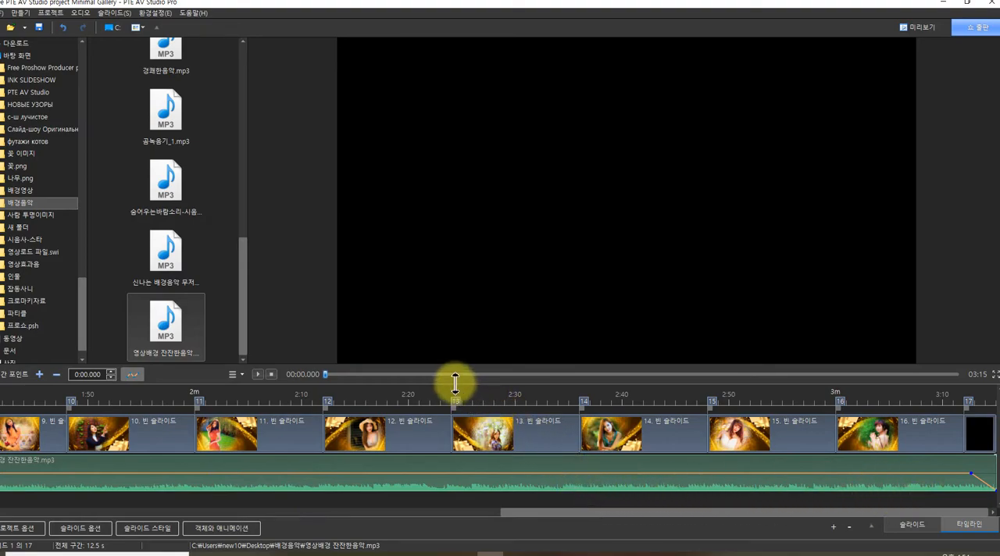
pyautogui.moveTo(187, 269); pyautogui.dragTo(989, 475)
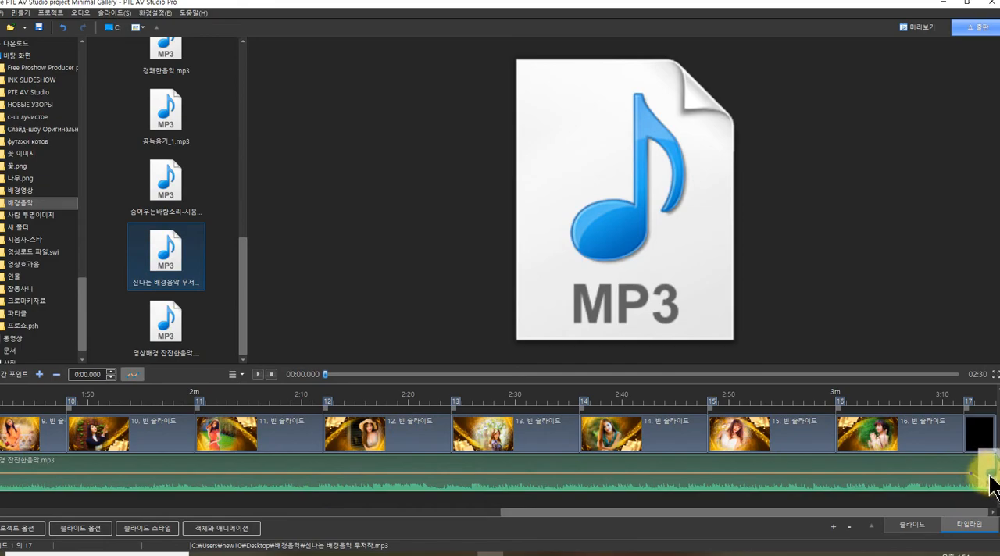
pyautogui.moveTo(989, 474); pyautogui.dragTo(184, 257)
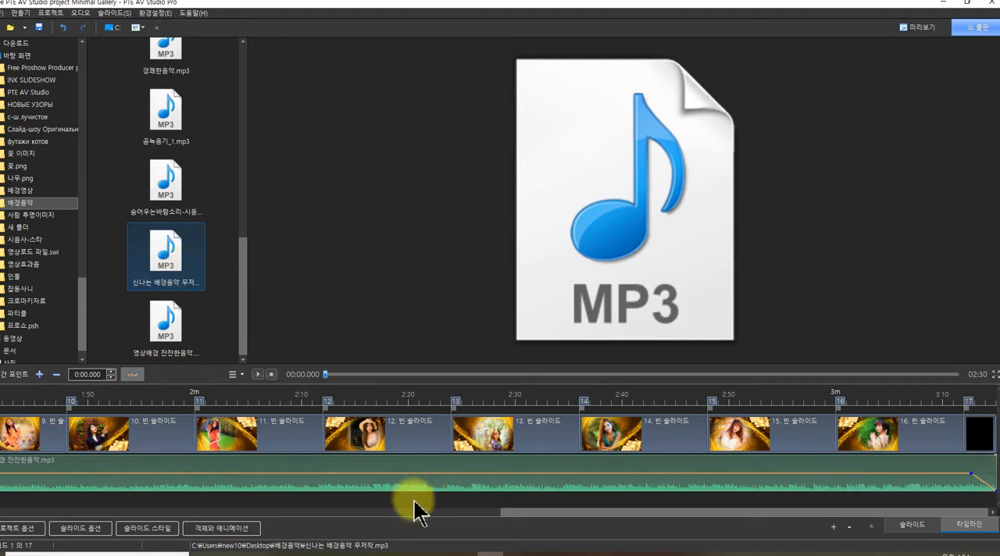
pyautogui.moveTo(187, 285); pyautogui.dragTo(170, 305)
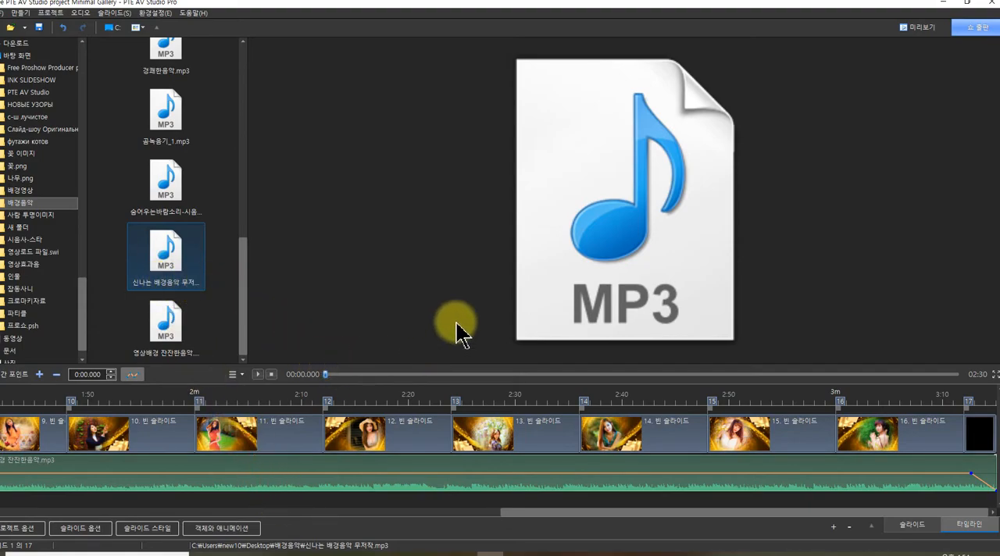
# Return to the slide list view and play the slideshow with its music from the beginning
pyautogui.click(912, 525)
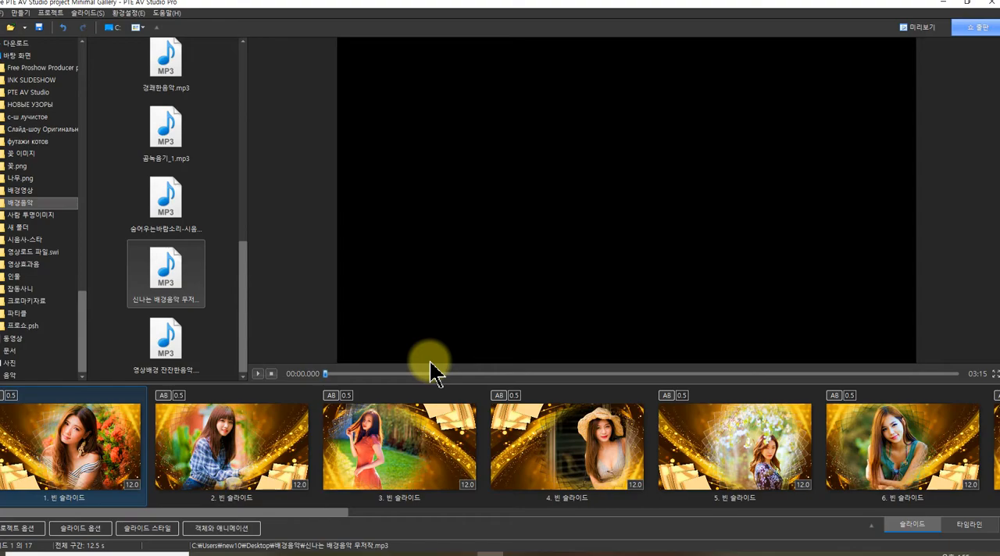
pyautogui.click(258, 375)
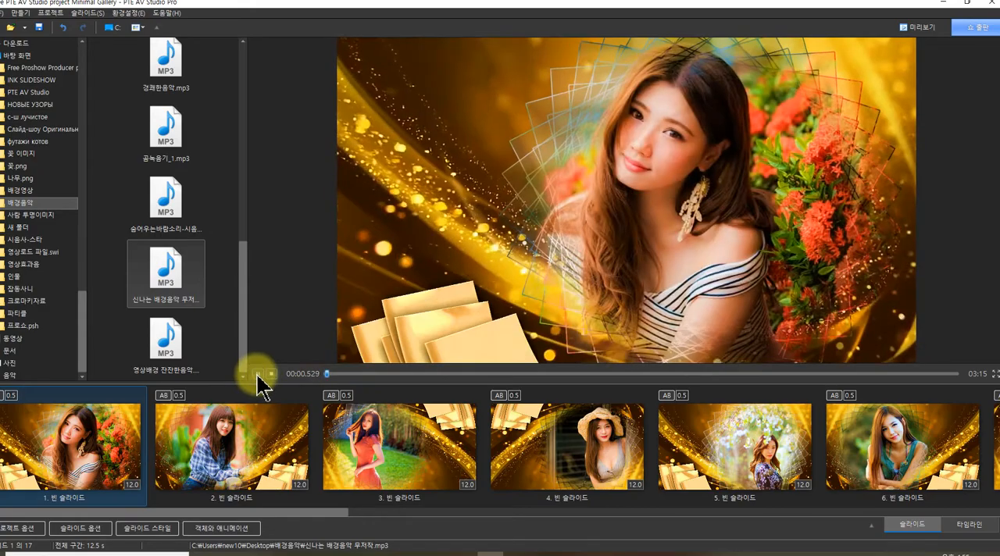